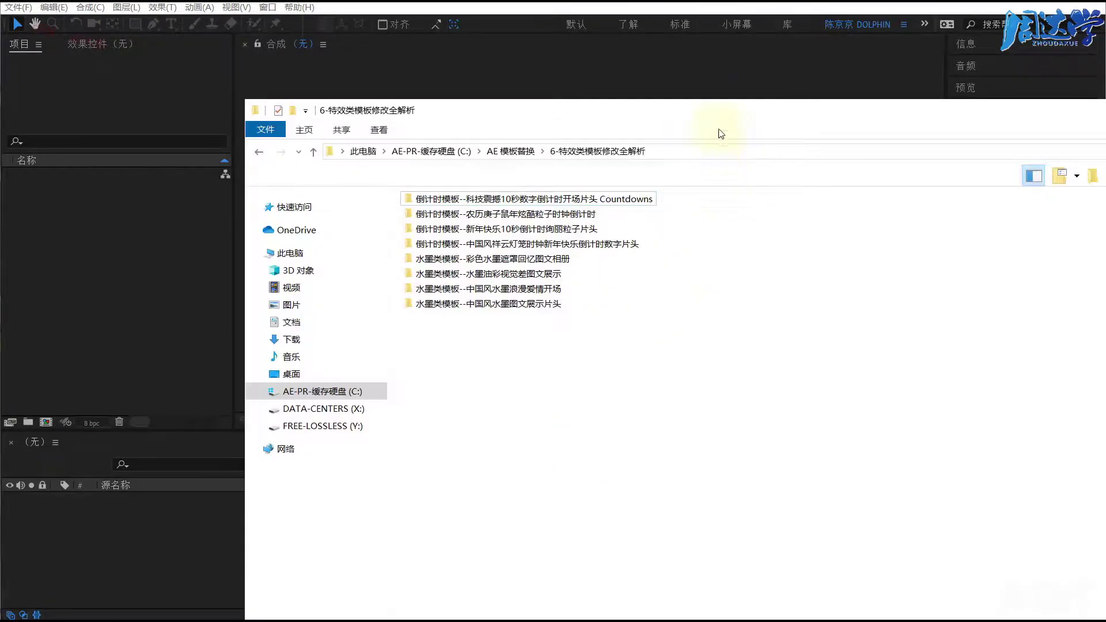
- Open Countdown v.03 from the 10-second tech countdown template folder and dismiss the version warning
left_click_drag(708, 114, 1068, 72)
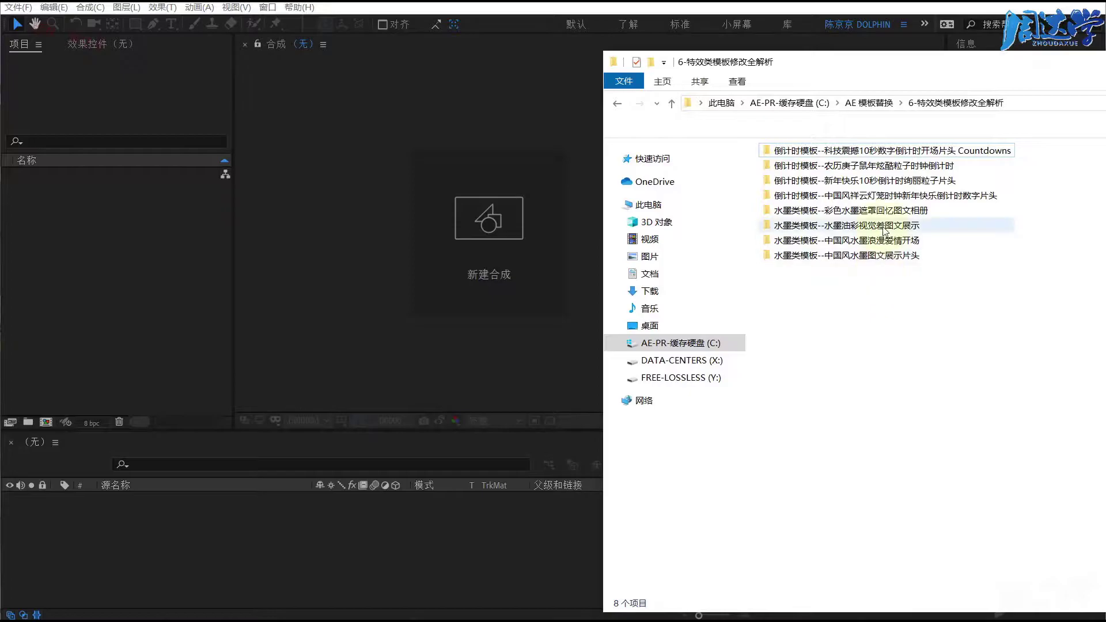
left_click(856, 154)
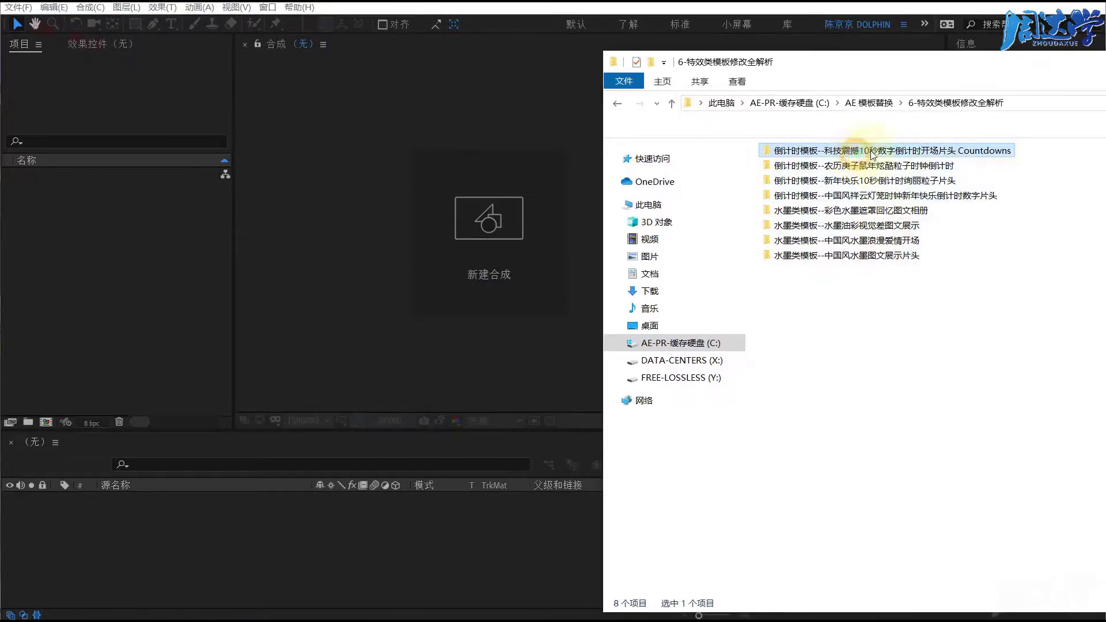
double_click(871, 152)
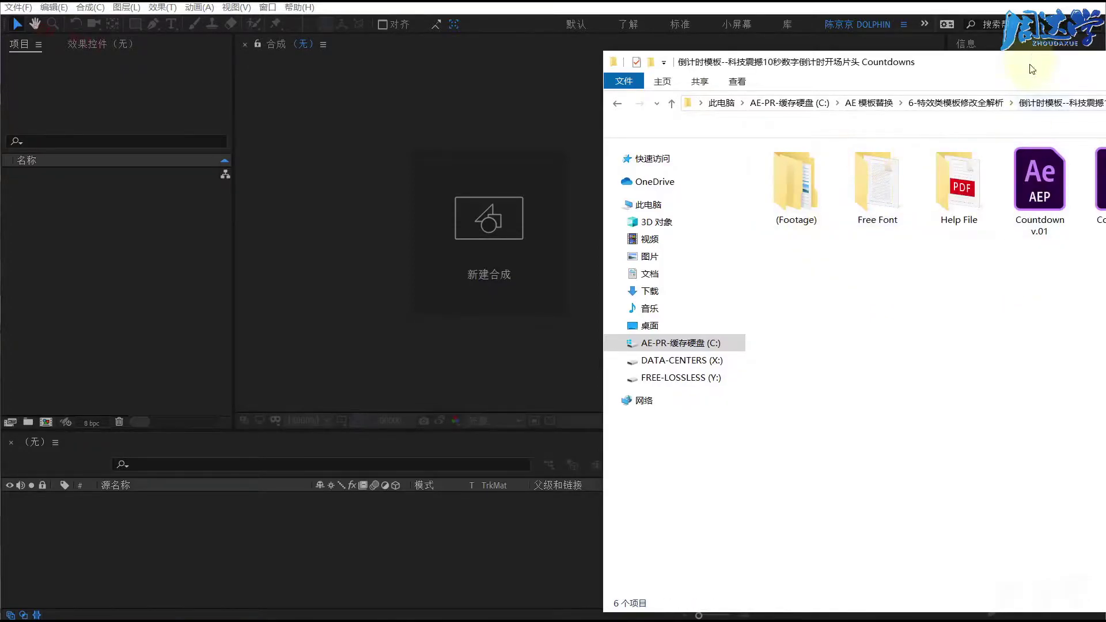
left_click_drag(1030, 63, 909, 59)
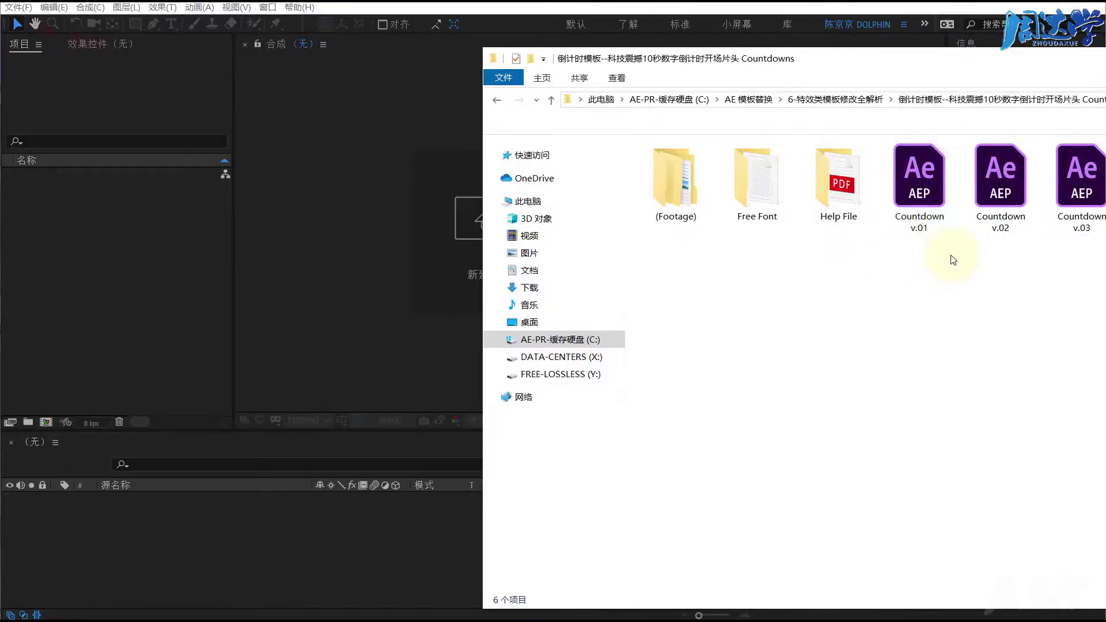
double_click(1068, 183)
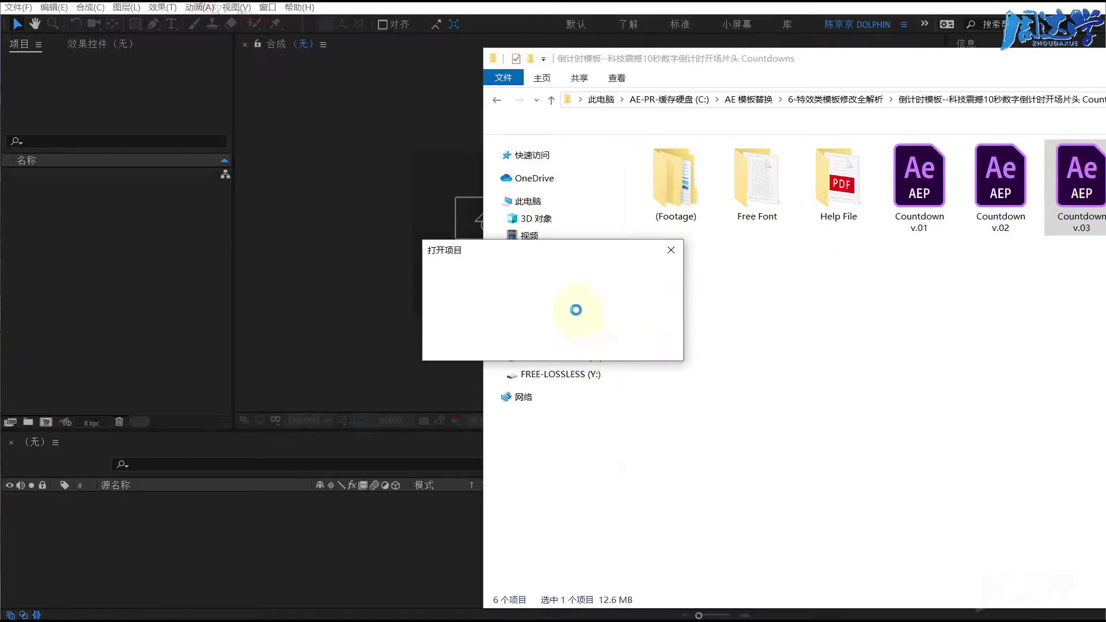
left_click(683, 333)
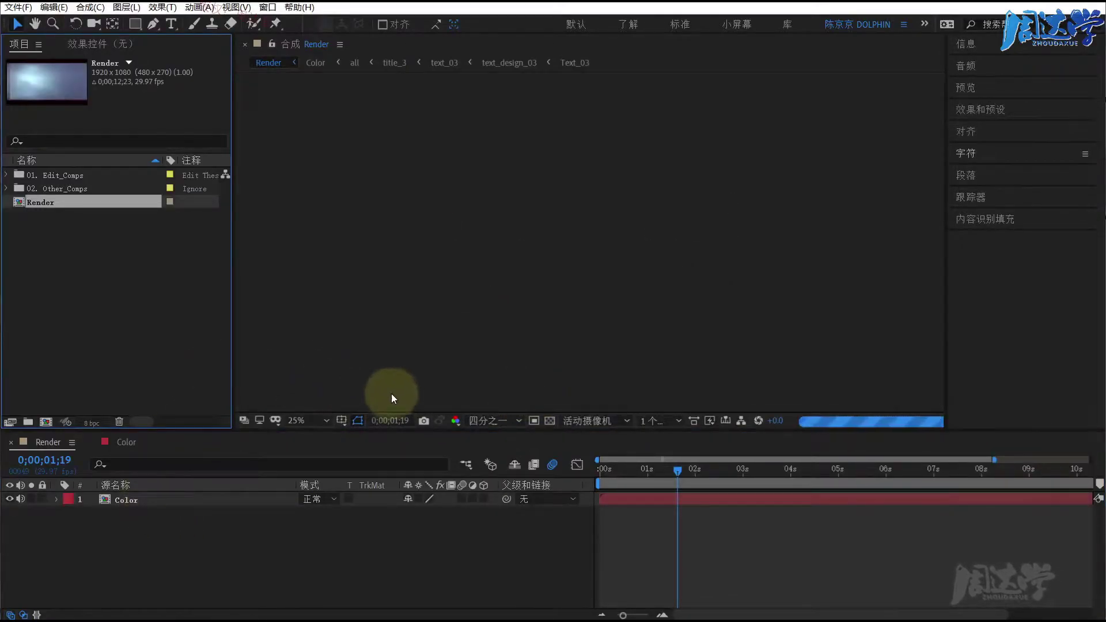
- Set the viewer magnification to Fit and enlarge the composition viewer slightly
left_click(296, 420)
left_click(297, 450)
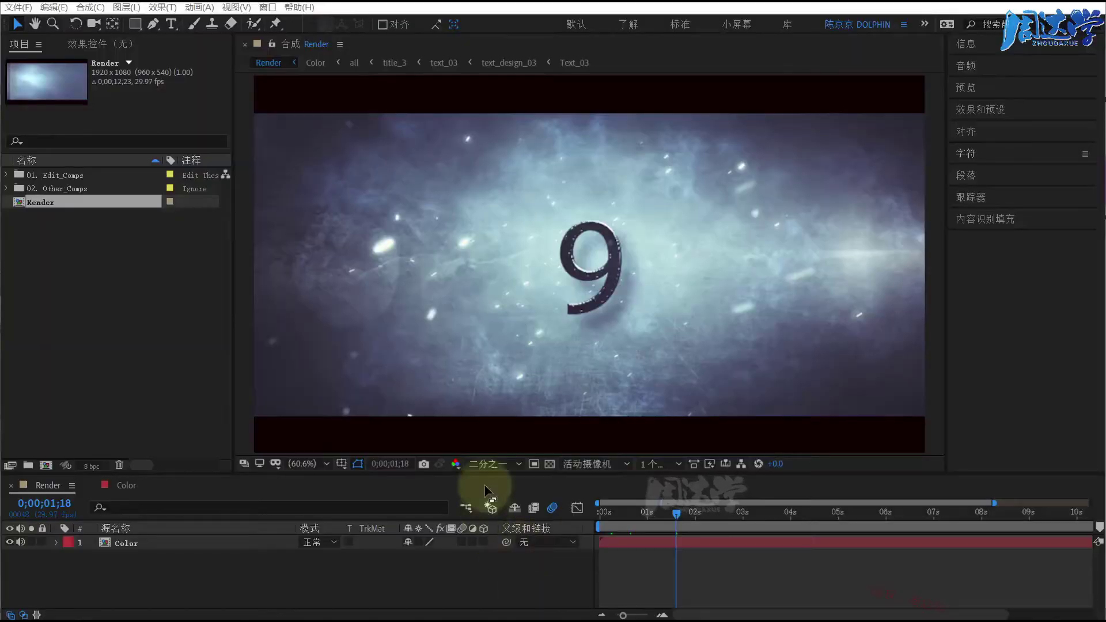
left_click_drag(480, 473, 482, 481)
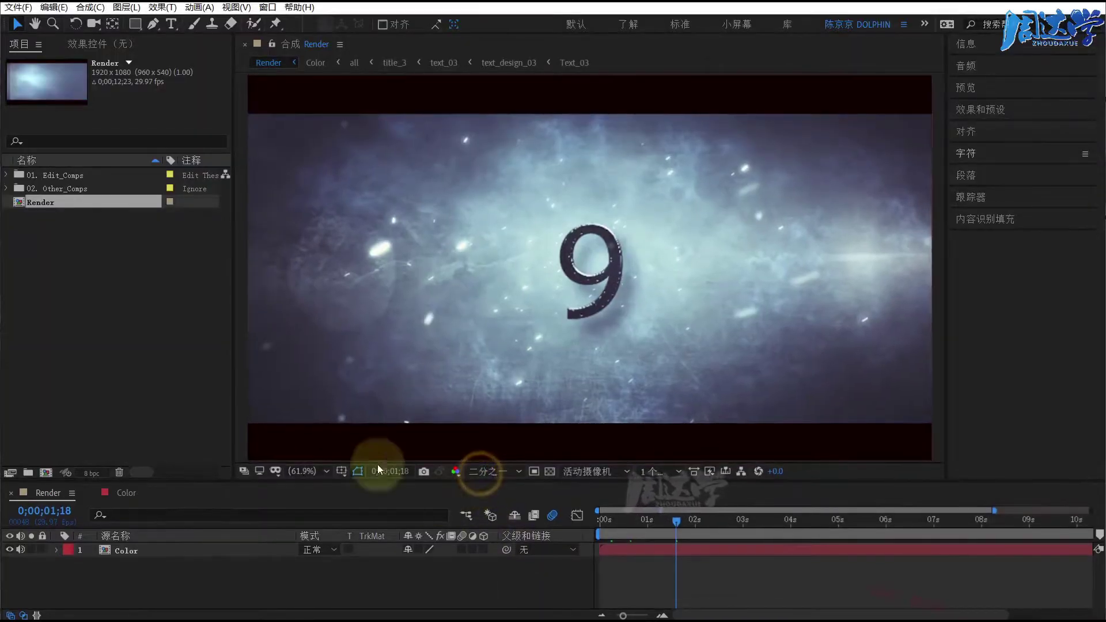
- Expand 01. Edit_Comps and preview the countdown from about 7 to 10 seconds
left_click(6, 175)
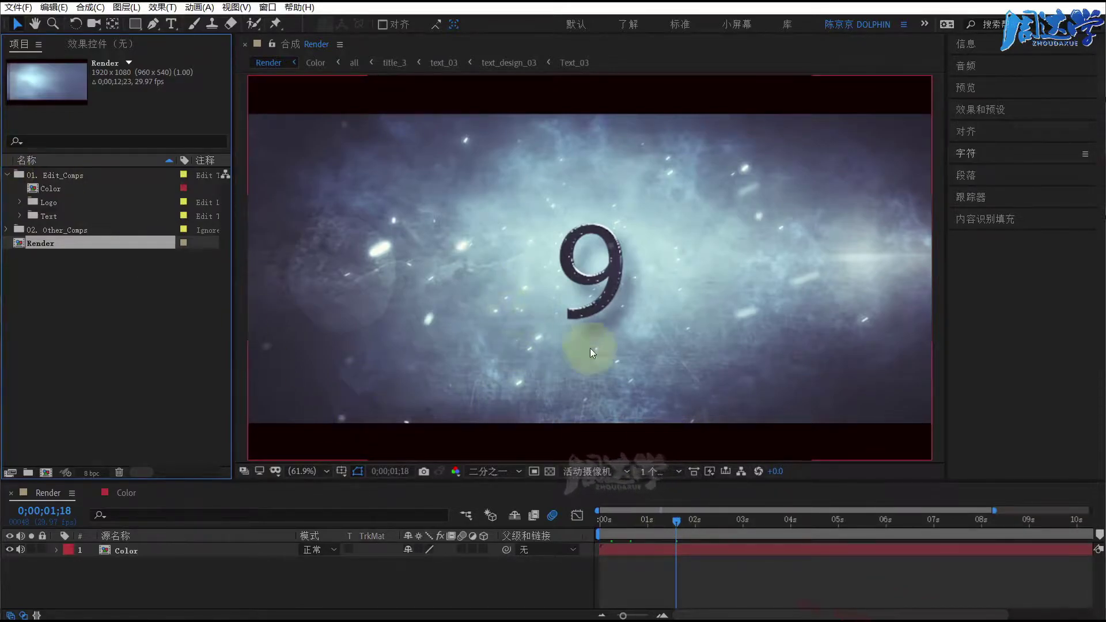
left_click(790, 522)
left_click(969, 522)
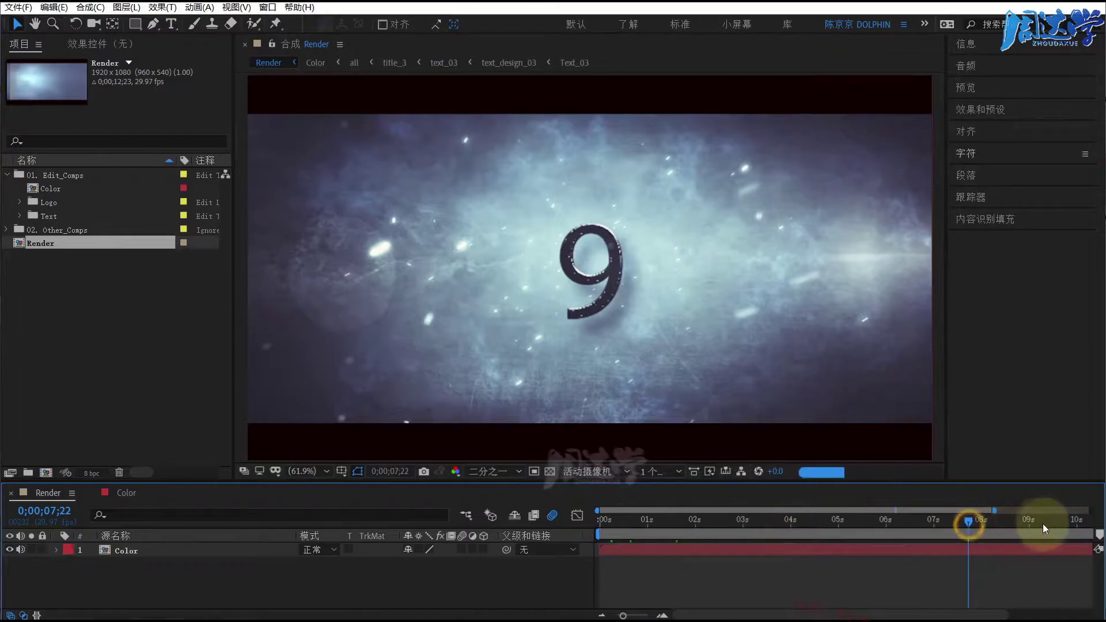
left_click(1068, 522)
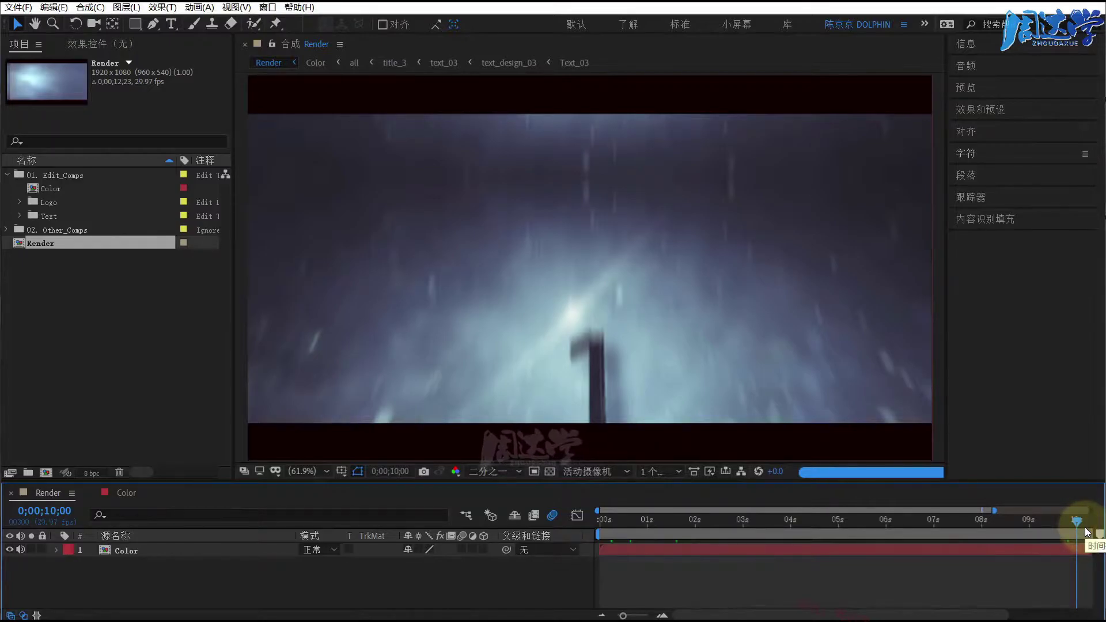
- Show the full timeline and review the countdown's final seconds, ending near 10 seconds
left_click_drag(1093, 530, 1089, 522)
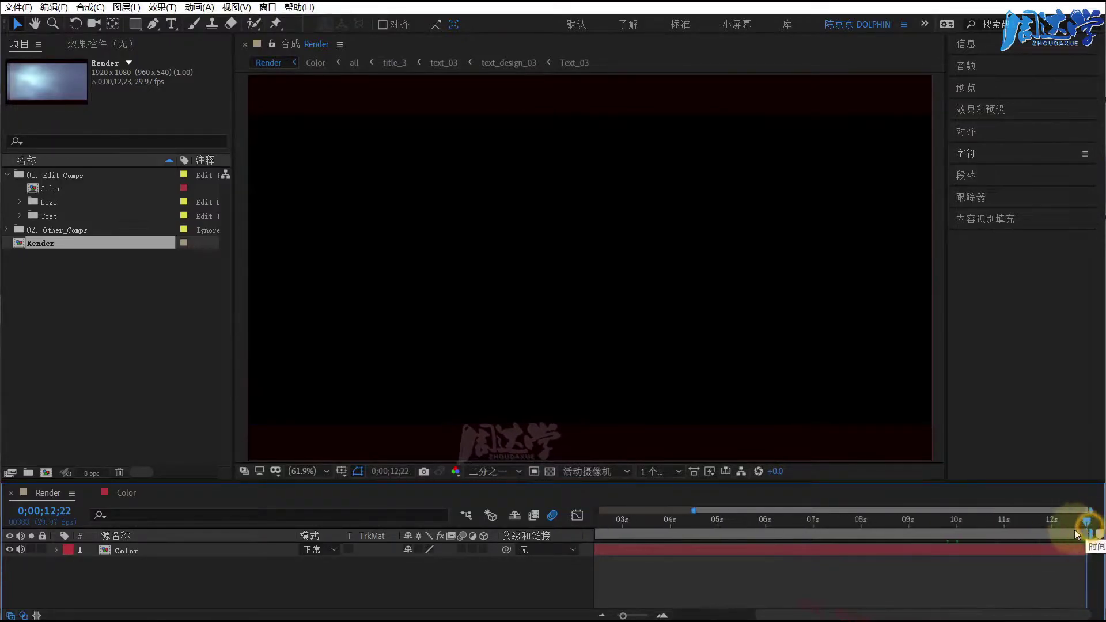
left_click_drag(687, 509, 597, 509)
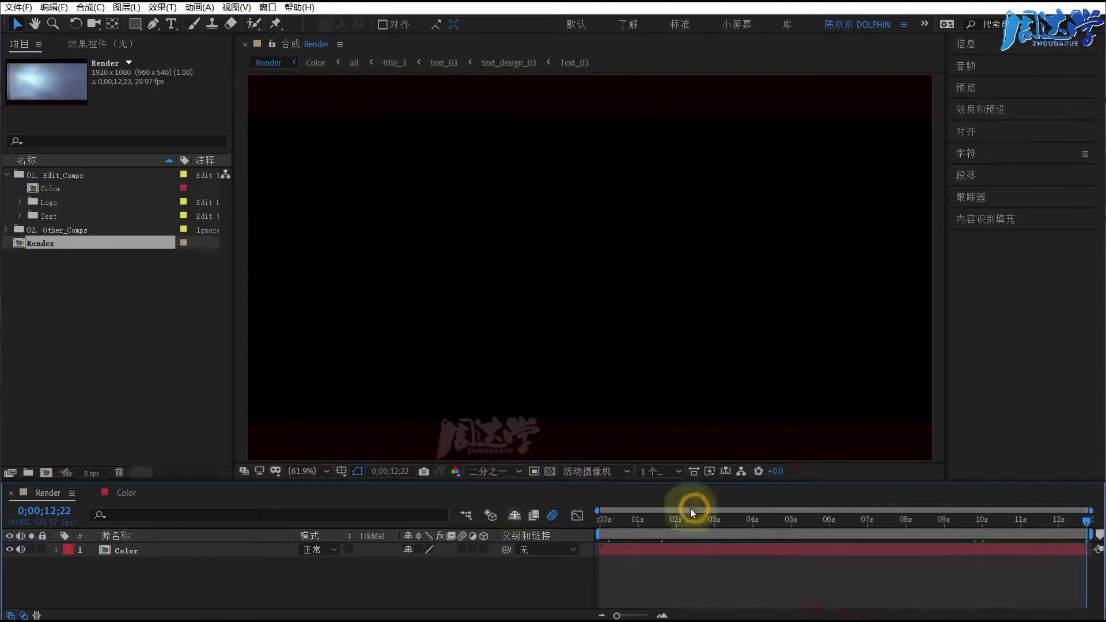
left_click(1083, 522)
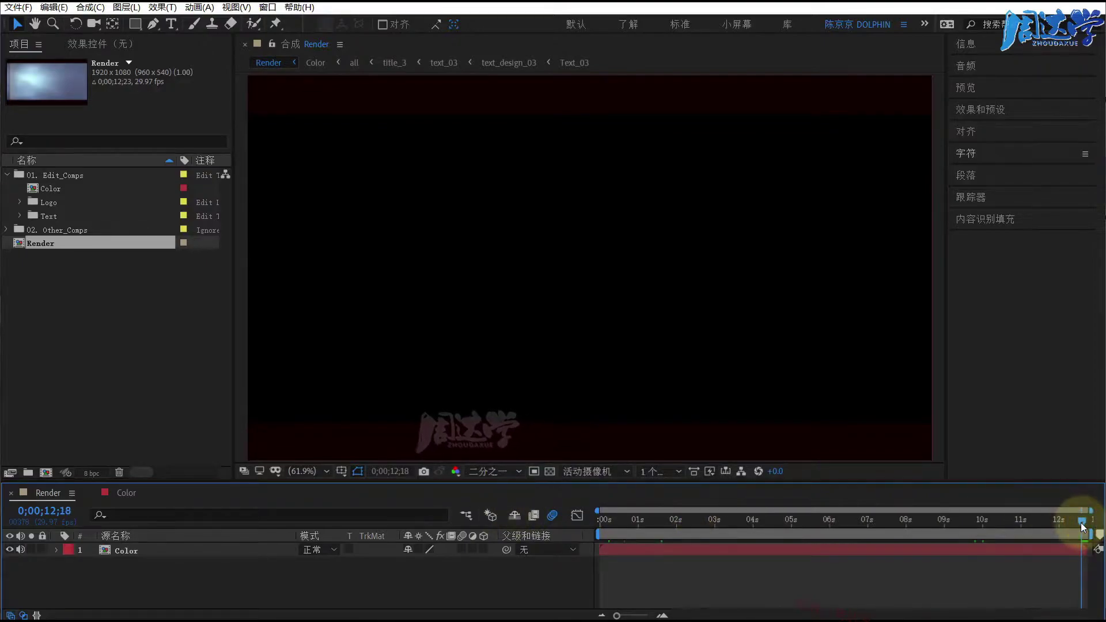
left_click_drag(1073, 523, 997, 523)
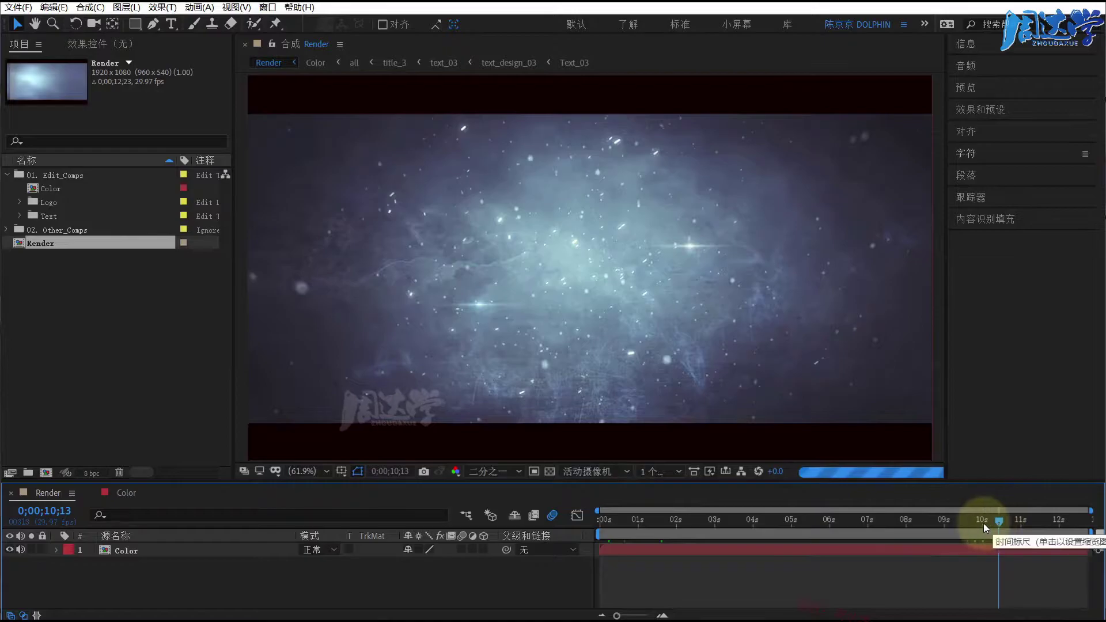
left_click(975, 521)
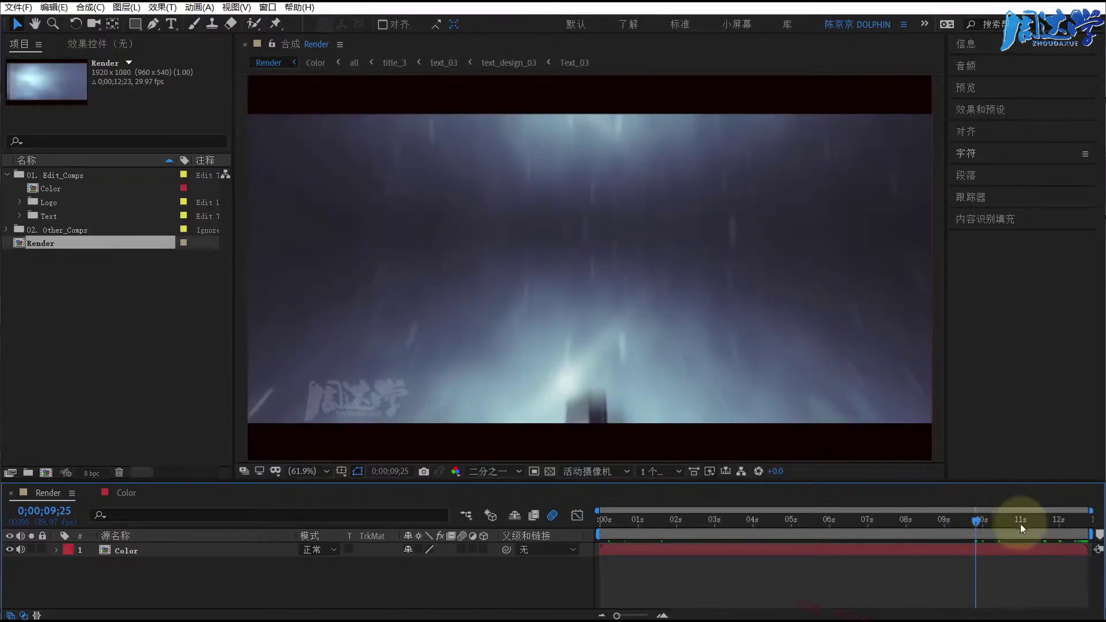
- Open the logo composition inside the Logo folder
left_click(43, 202)
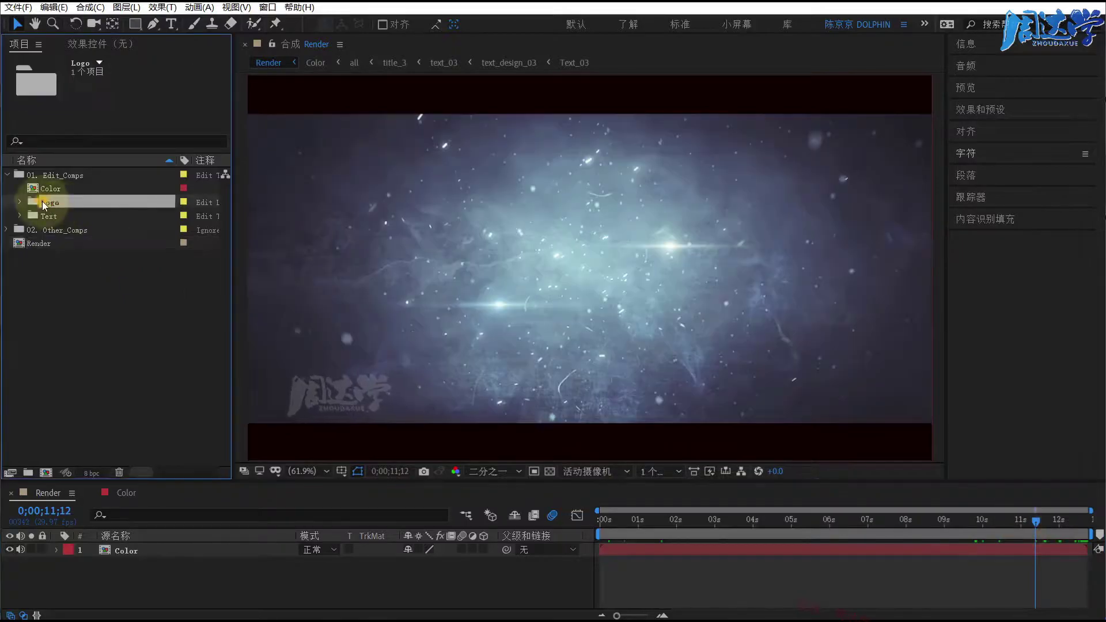
left_click(21, 201)
double_click(51, 216)
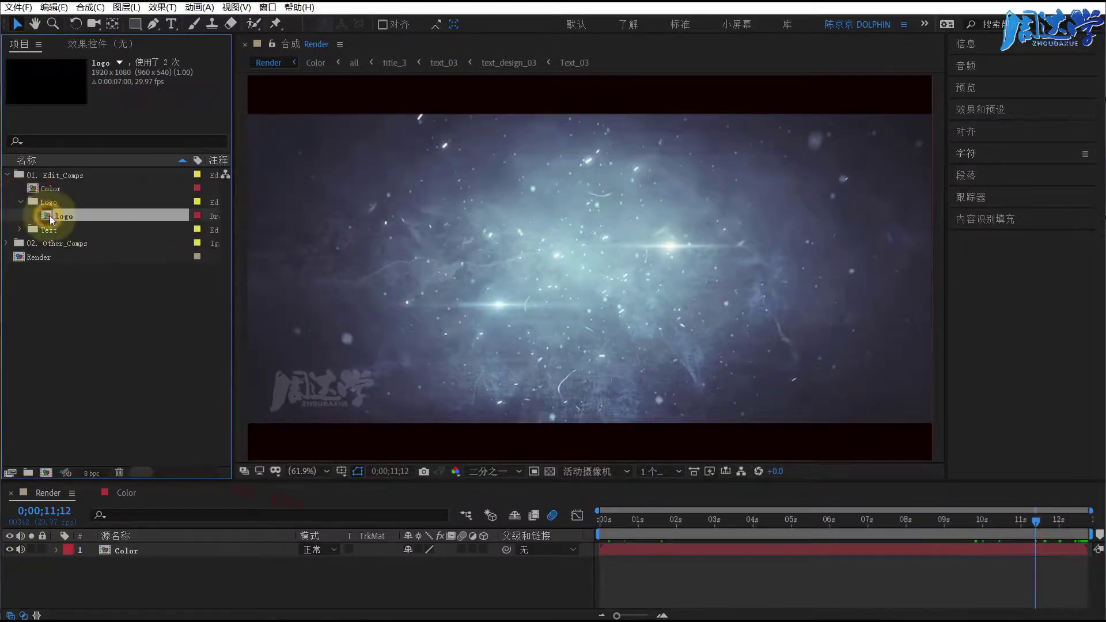
- Add SNK LOGO.png from the 2-Logo片头模板修改全解析 folder into the logo comp
scroll(630, 299, "up", 2)
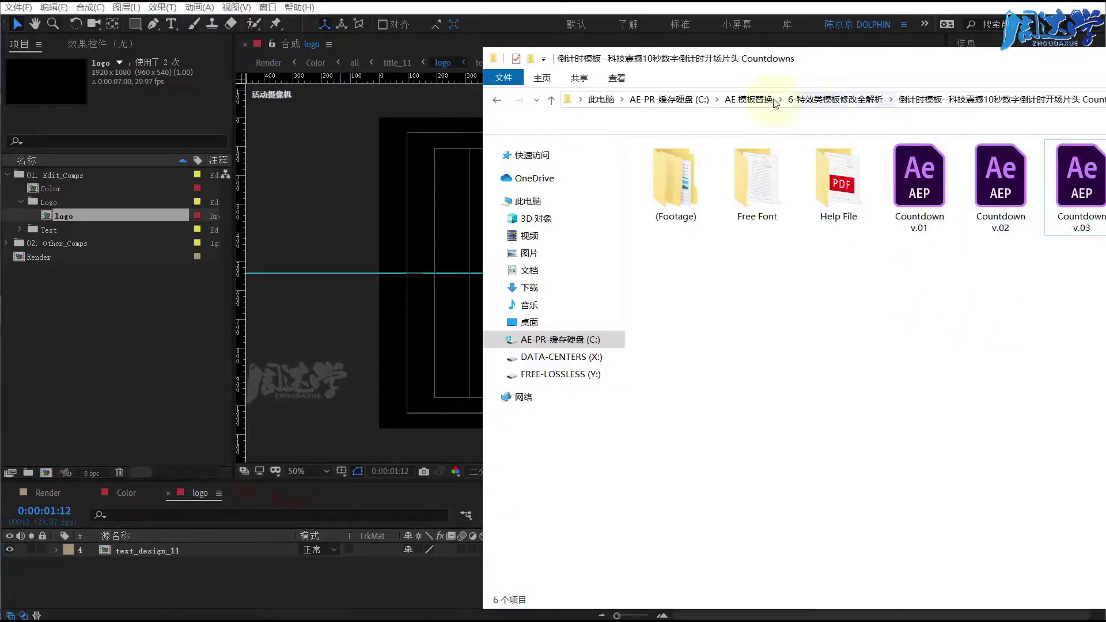
left_click(749, 99)
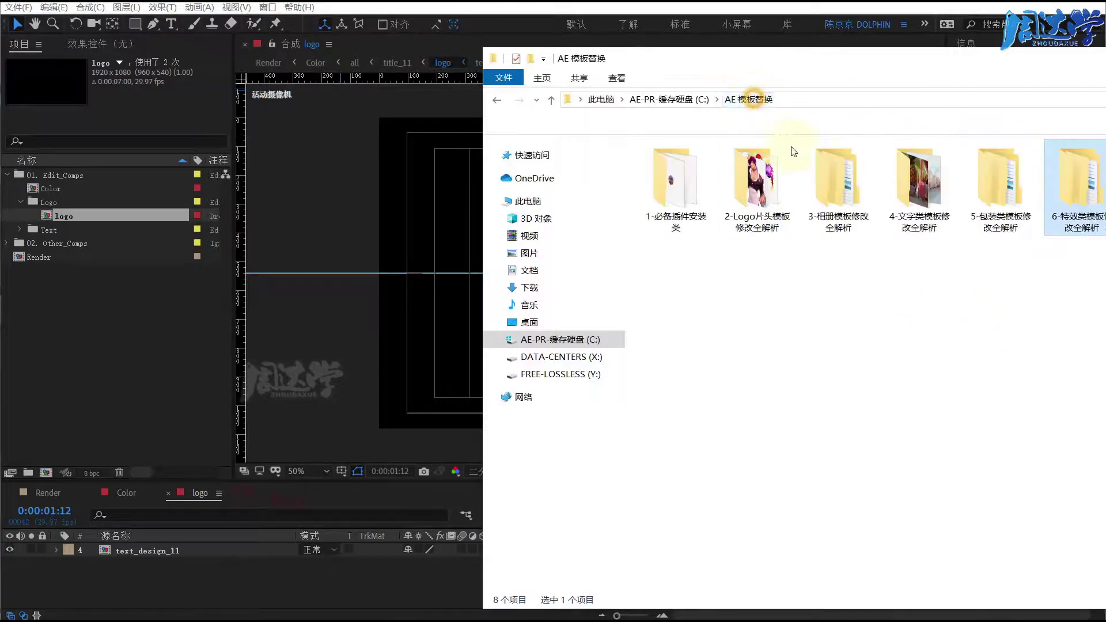
double_click(771, 194)
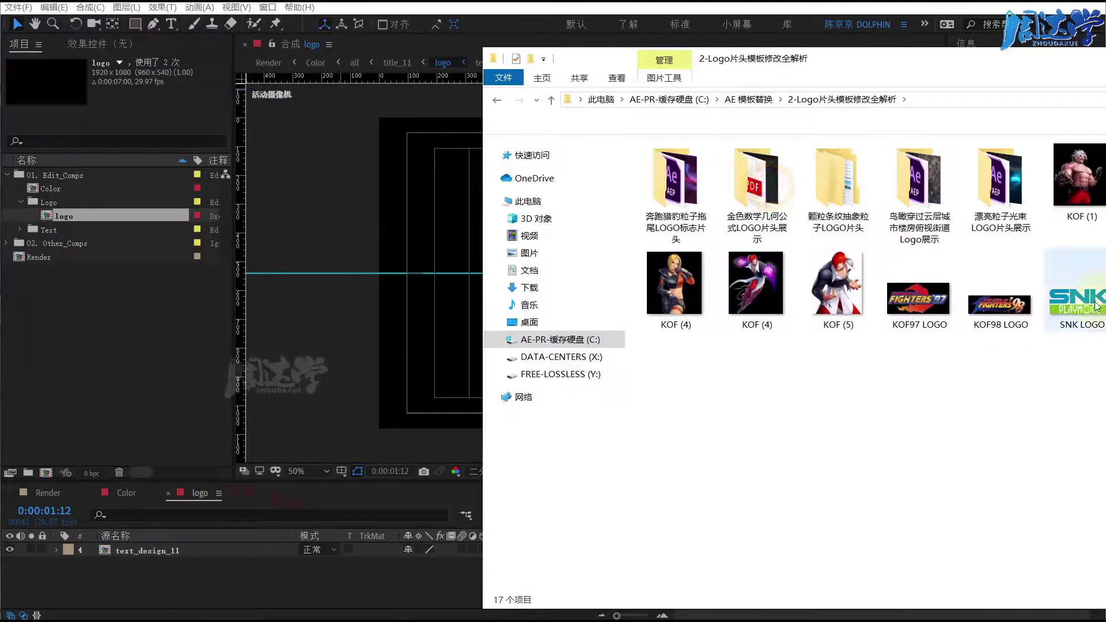
left_click(1068, 309)
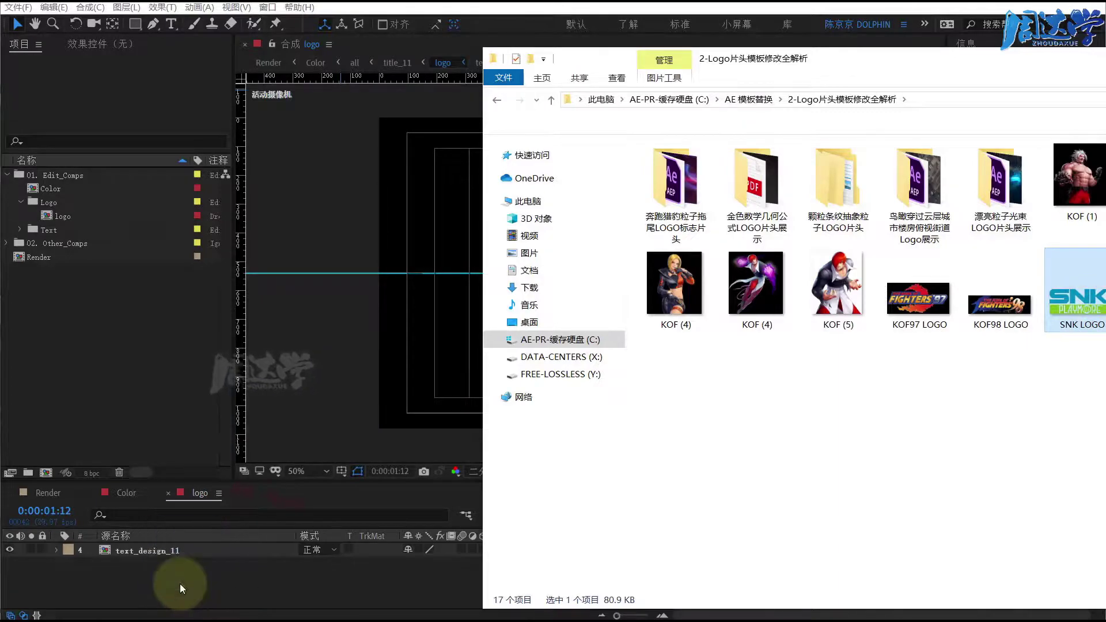
left_click_drag(1068, 309, 182, 581)
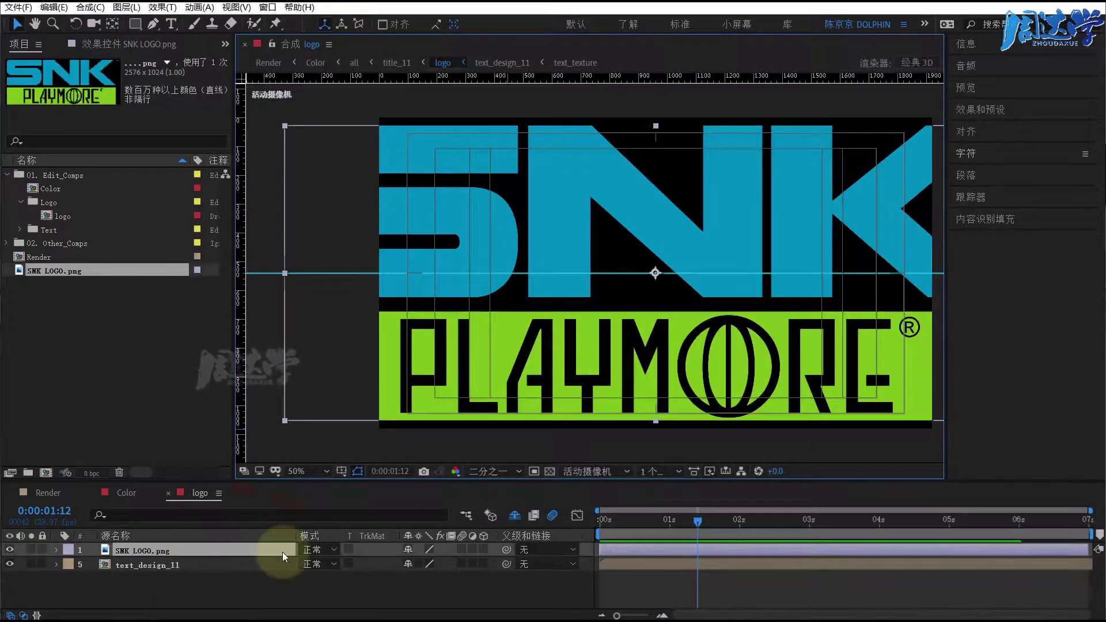
- Scale the SNK logo layer to 61% and return to the Render composition
key("s")
left_click_drag(466, 564, 443, 564)
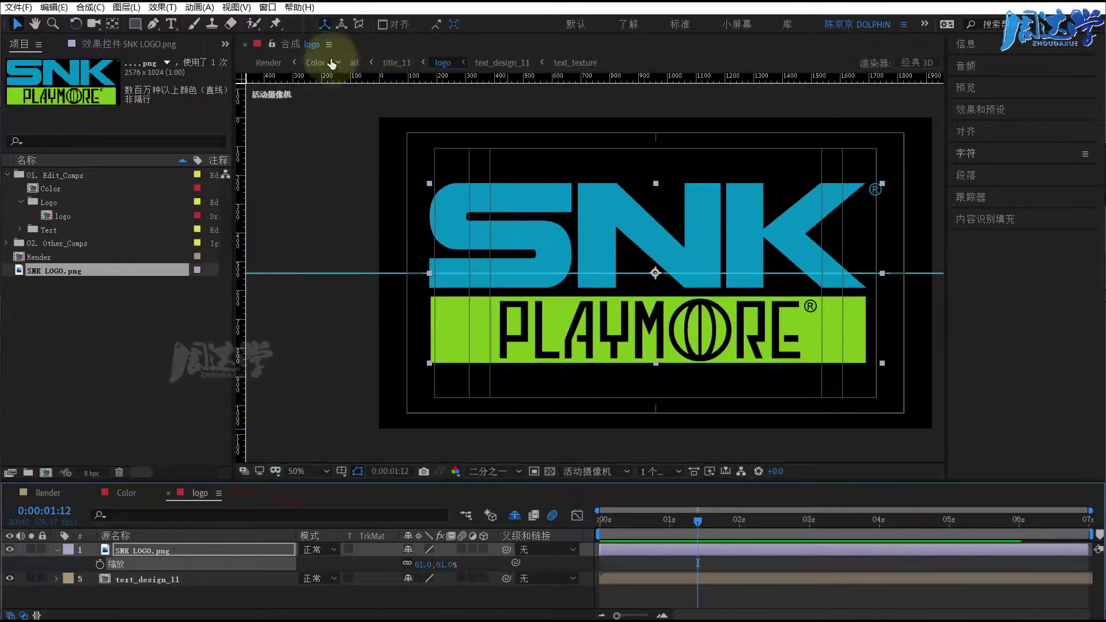
left_click(269, 62)
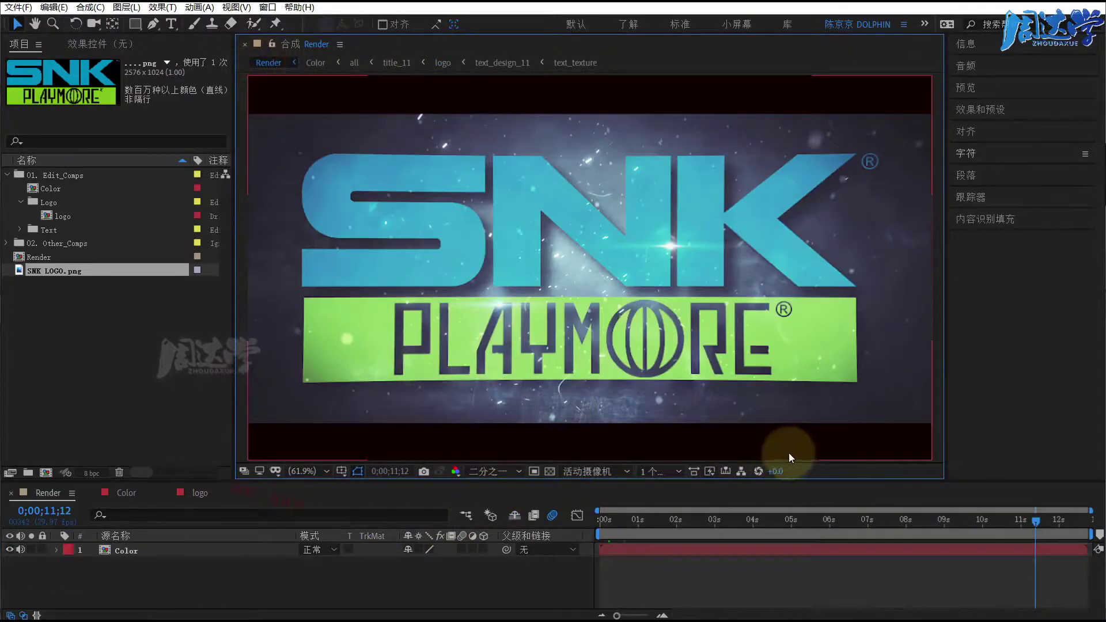
- Scrub the Render timeline to check the countdown around 6 and 9 seconds
left_click_drag(1005, 521, 825, 523)
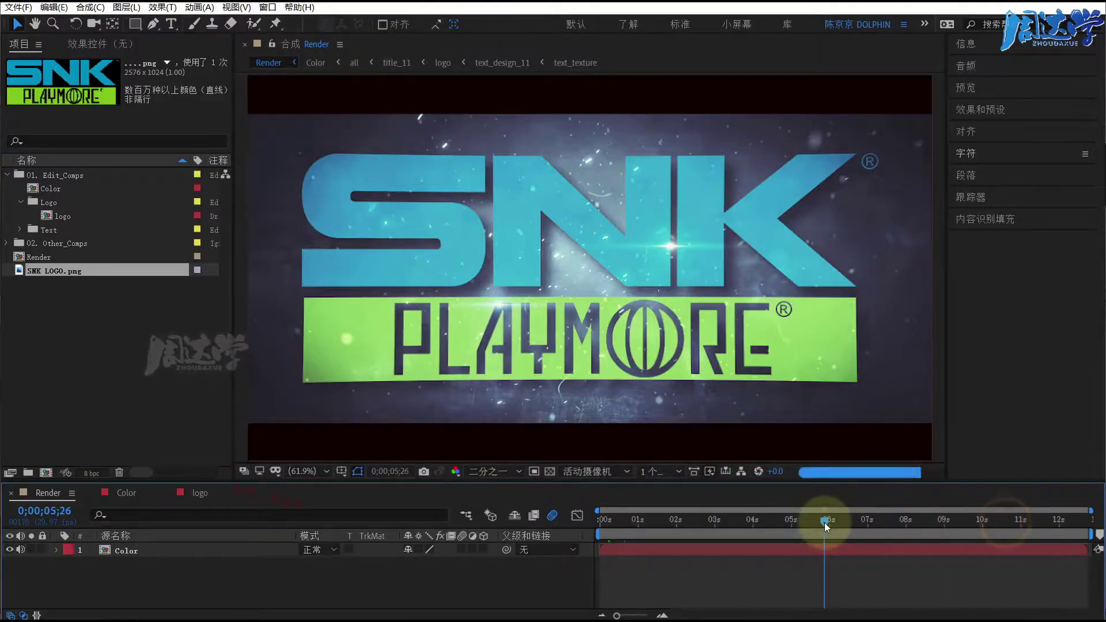
left_click(959, 523)
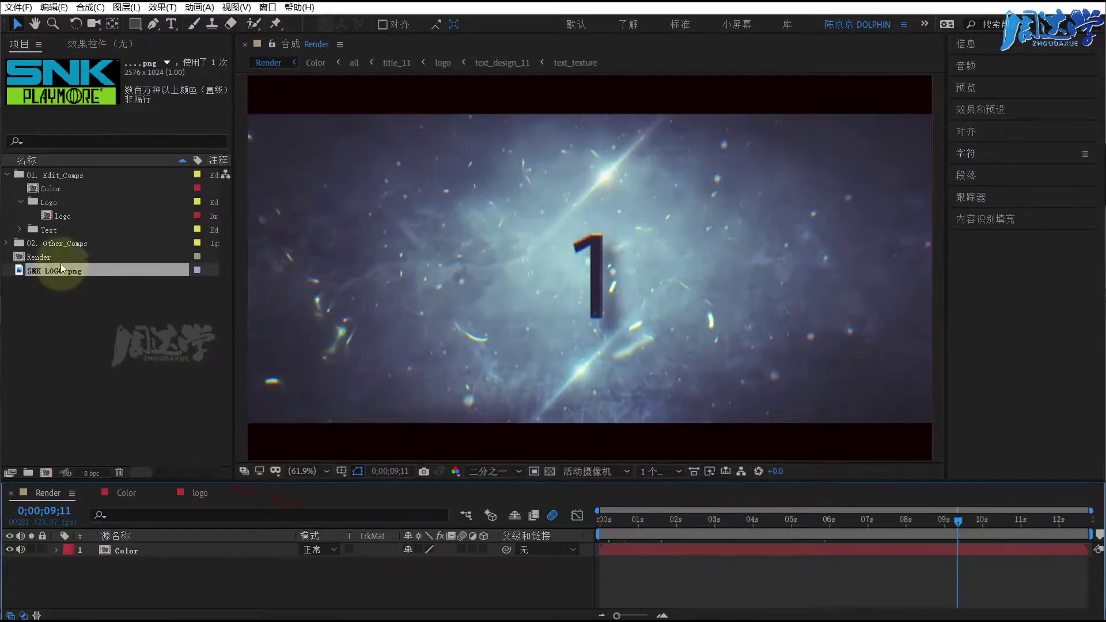
- In Explorer, go to the 6-特效类模板修改全解析 > Countdowns folder
key("alt+Tab")
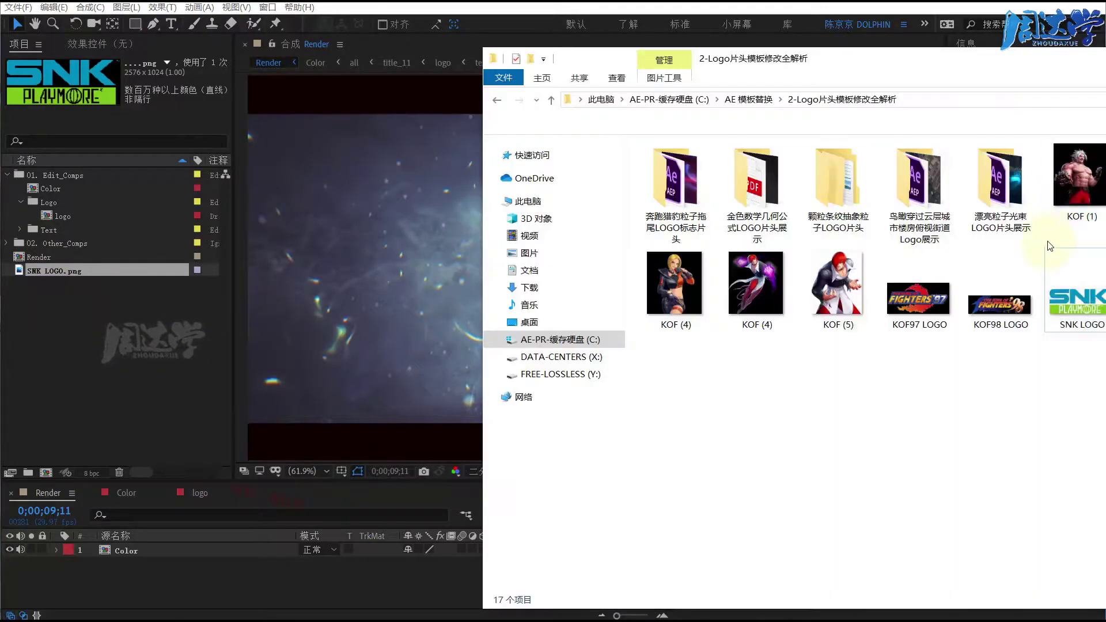
key("alt+Up")
left_click_drag(938, 67, 840, 58)
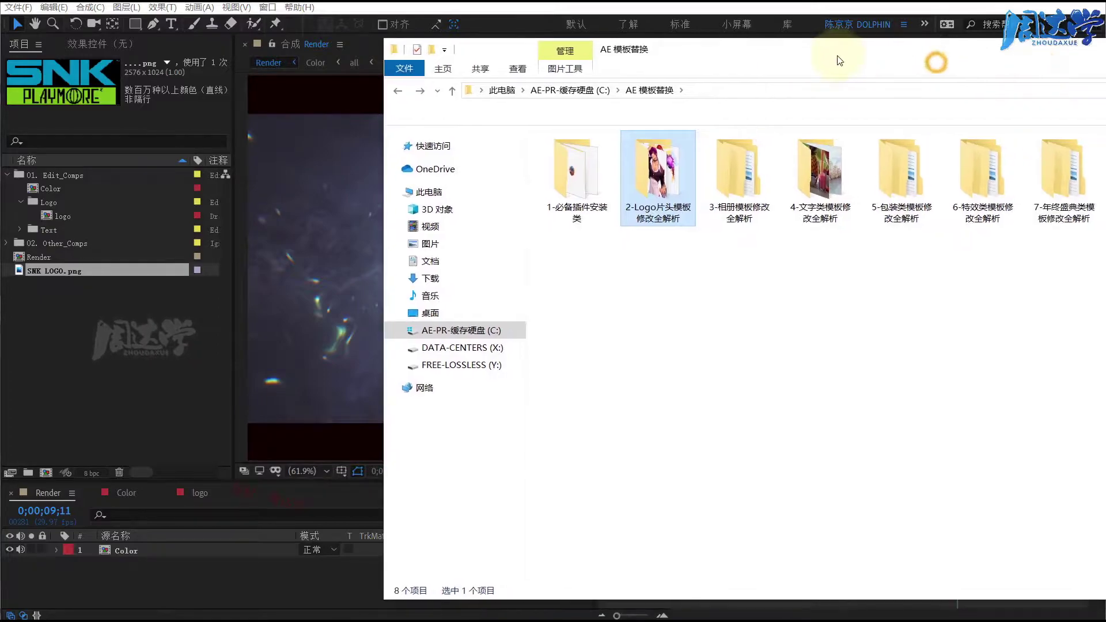
left_click(981, 182)
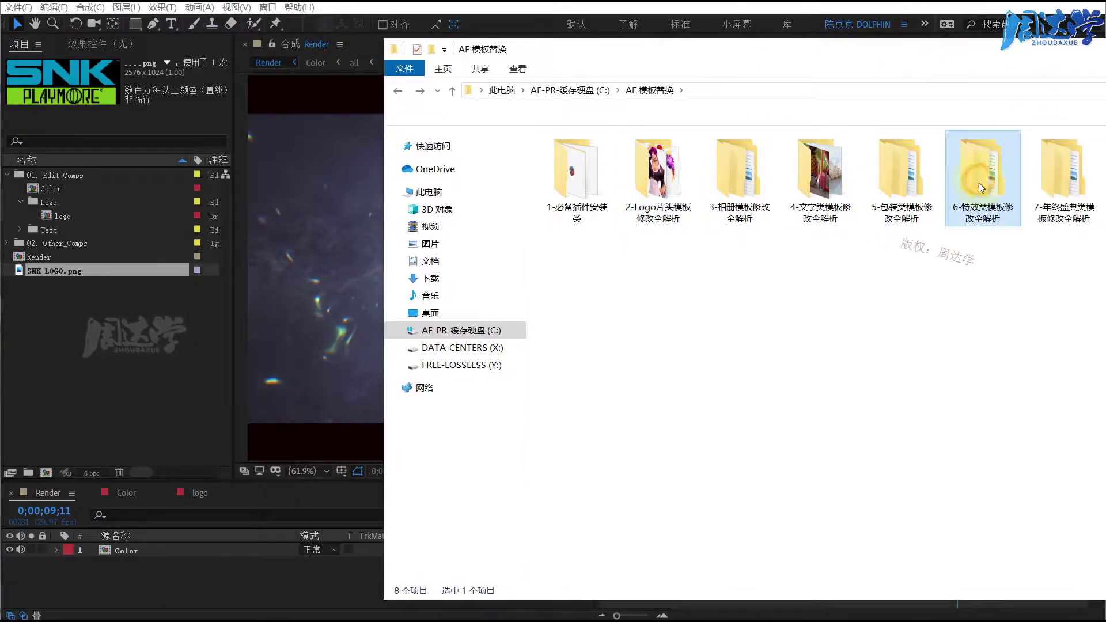
double_click(979, 182)
left_click(689, 139)
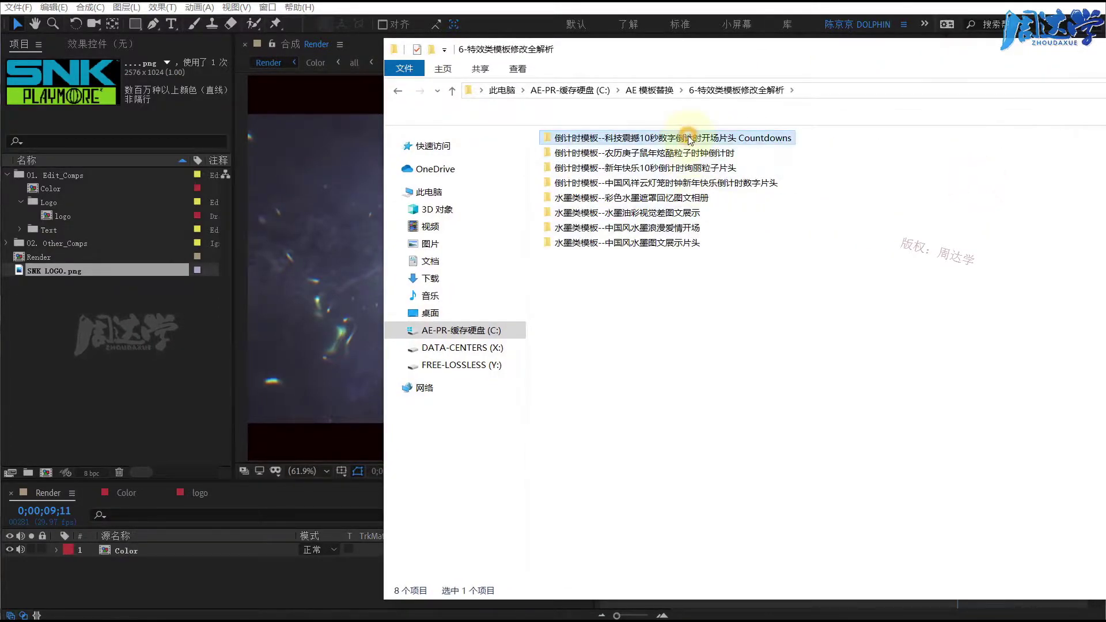
double_click(689, 138)
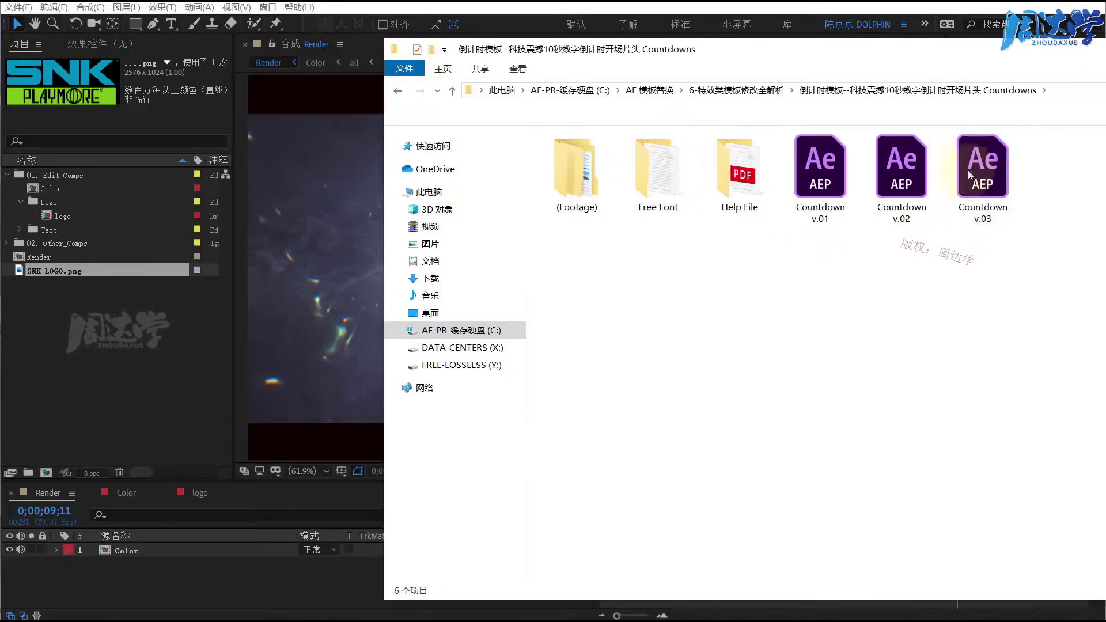
- Open Countdown v.02, skipping the save prompt and accepting the version conversion
left_click(908, 174)
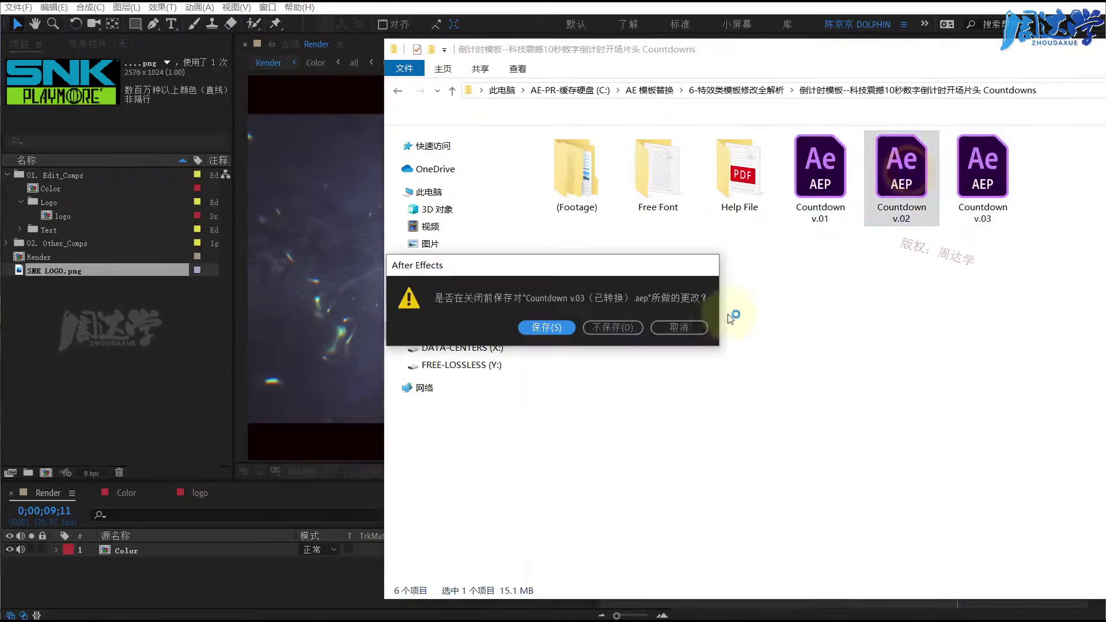
left_click(607, 331)
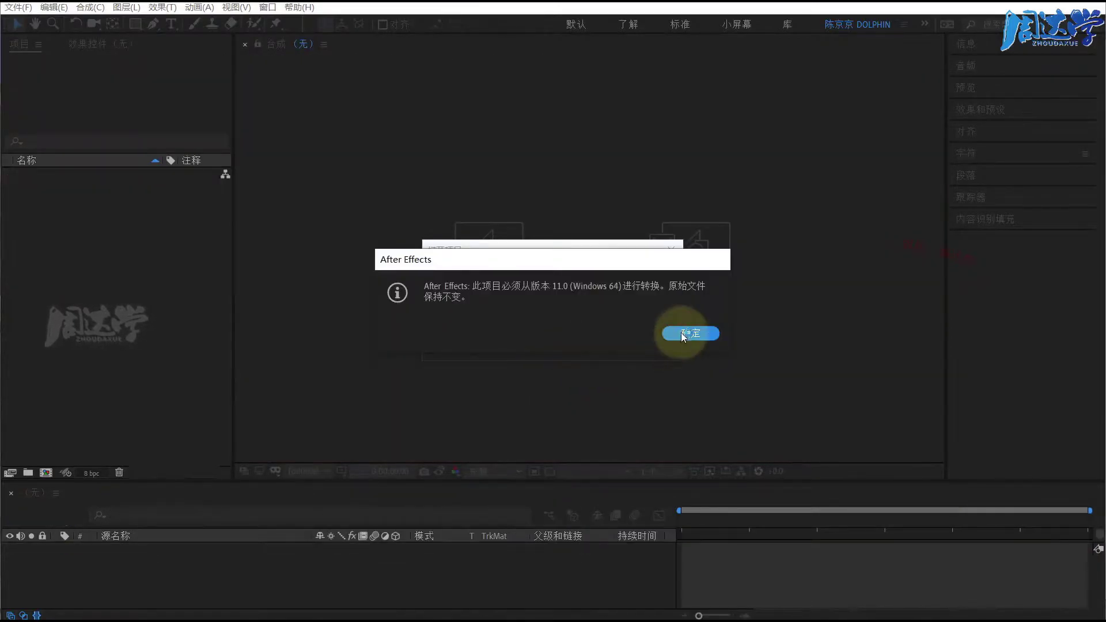
left_click(681, 333)
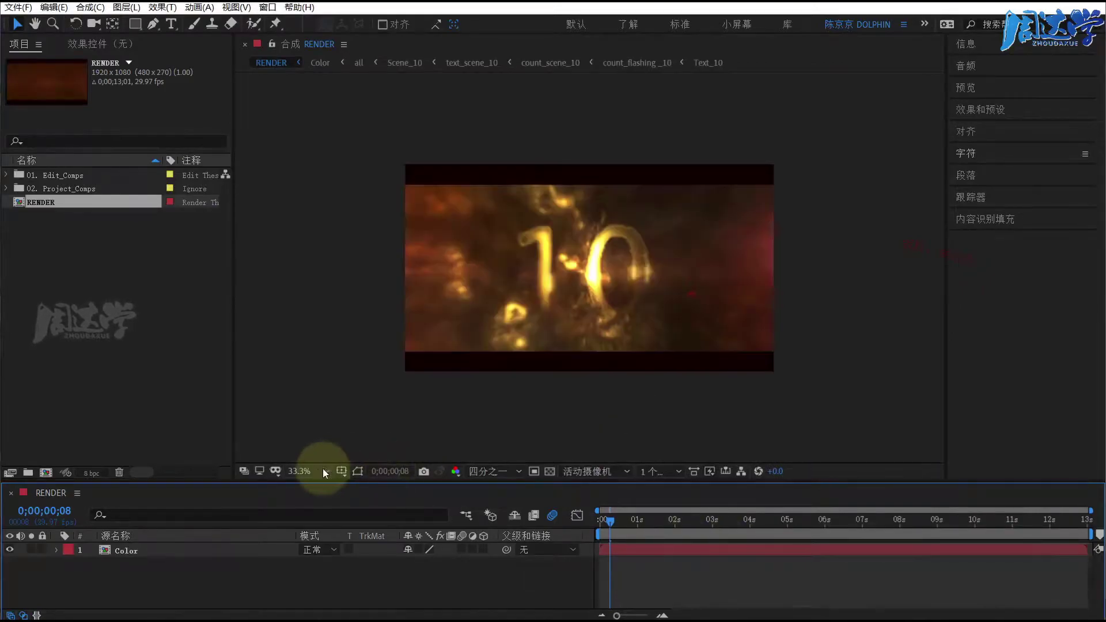
- Fit the RENDER comp in the viewer and preview the countdown near its end
left_click(316, 471)
left_click(324, 232)
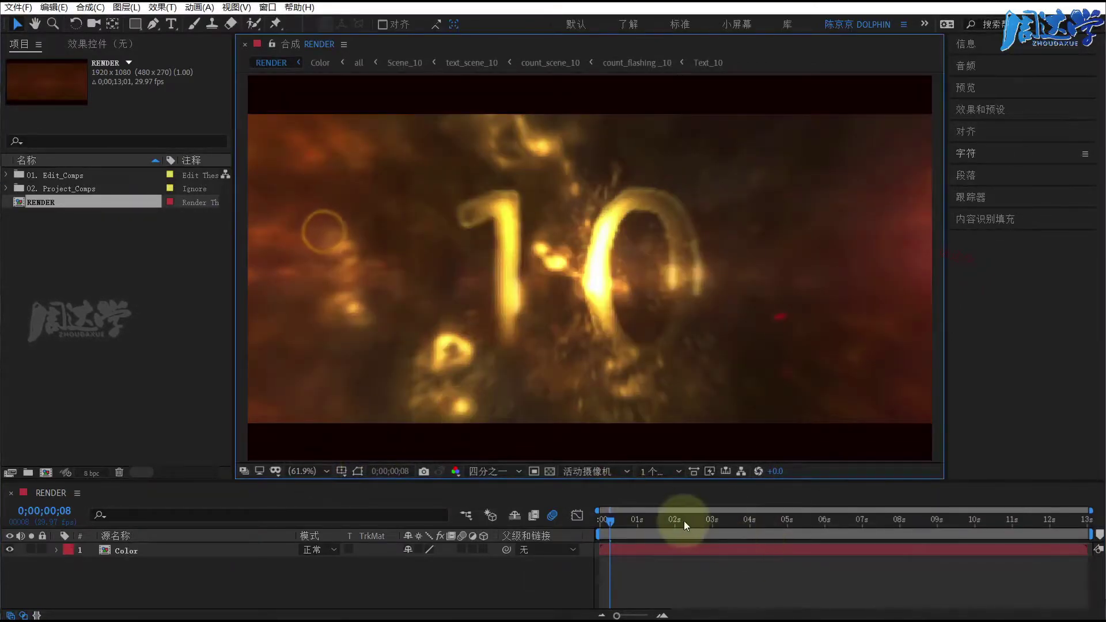
left_click_drag(637, 520, 659, 520)
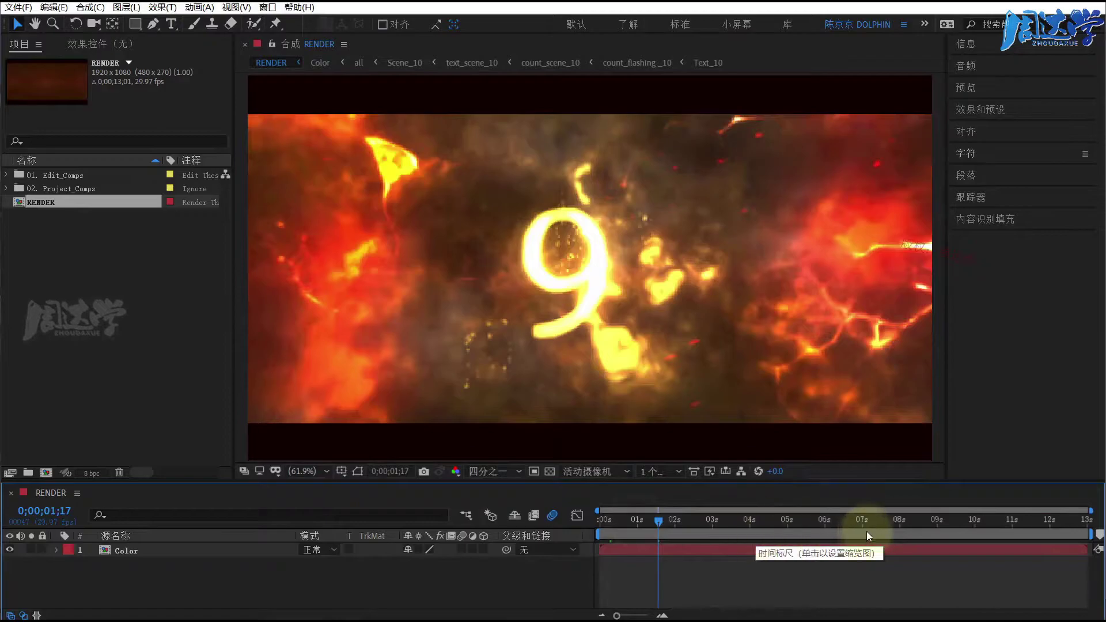
left_click(868, 521)
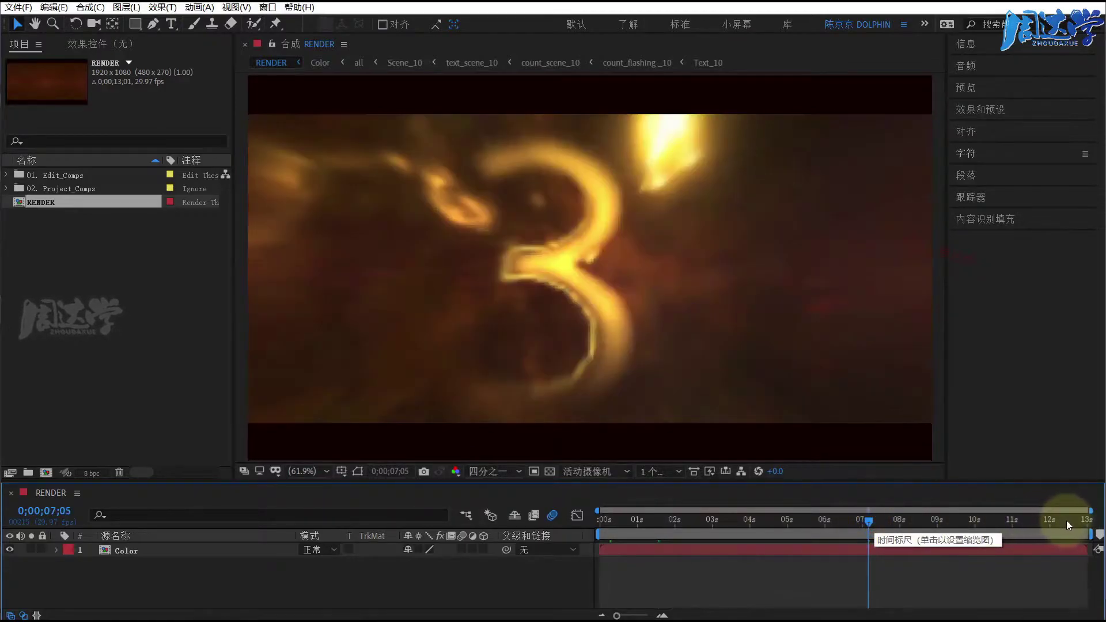
left_click(1069, 520)
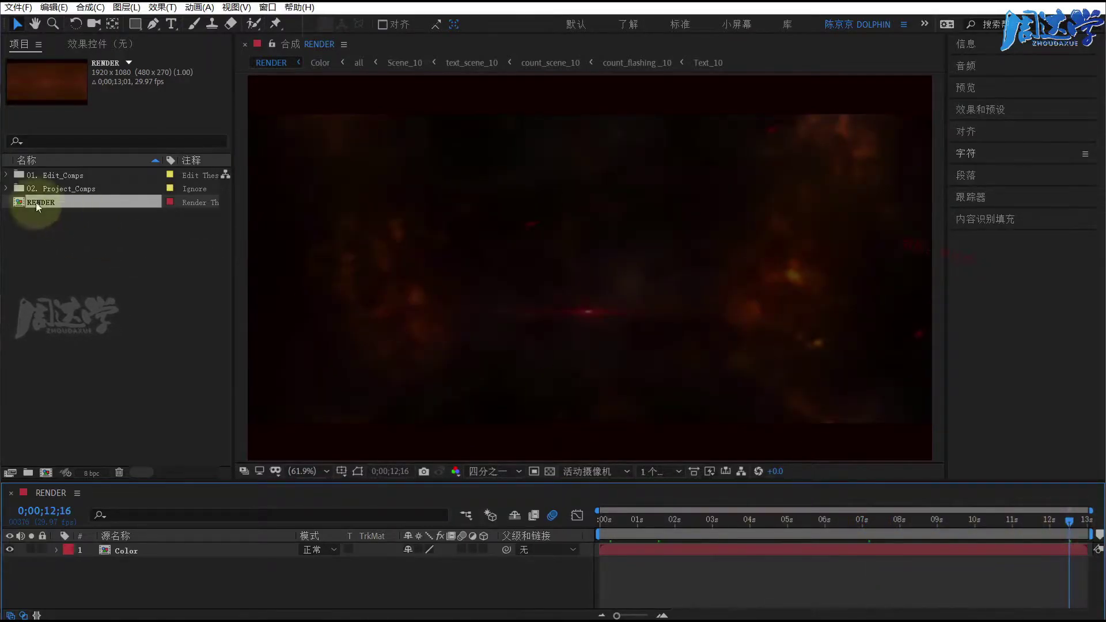
- Expand 01. Edit_Comps and 02. Project_Comps, and select the Logo folder
left_click(6, 175)
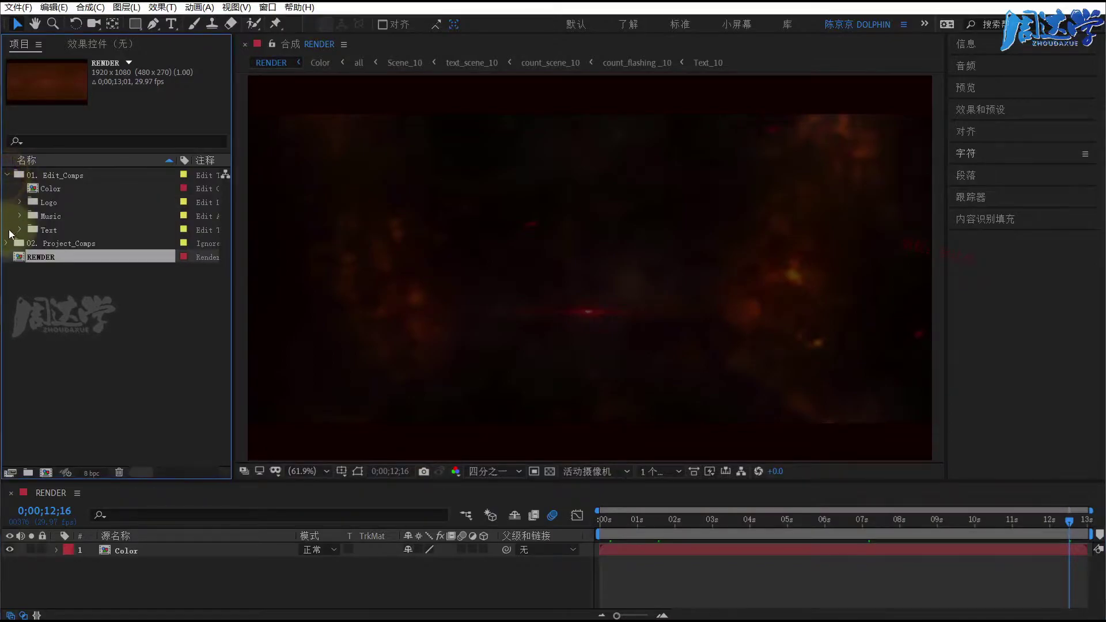
left_click(7, 244)
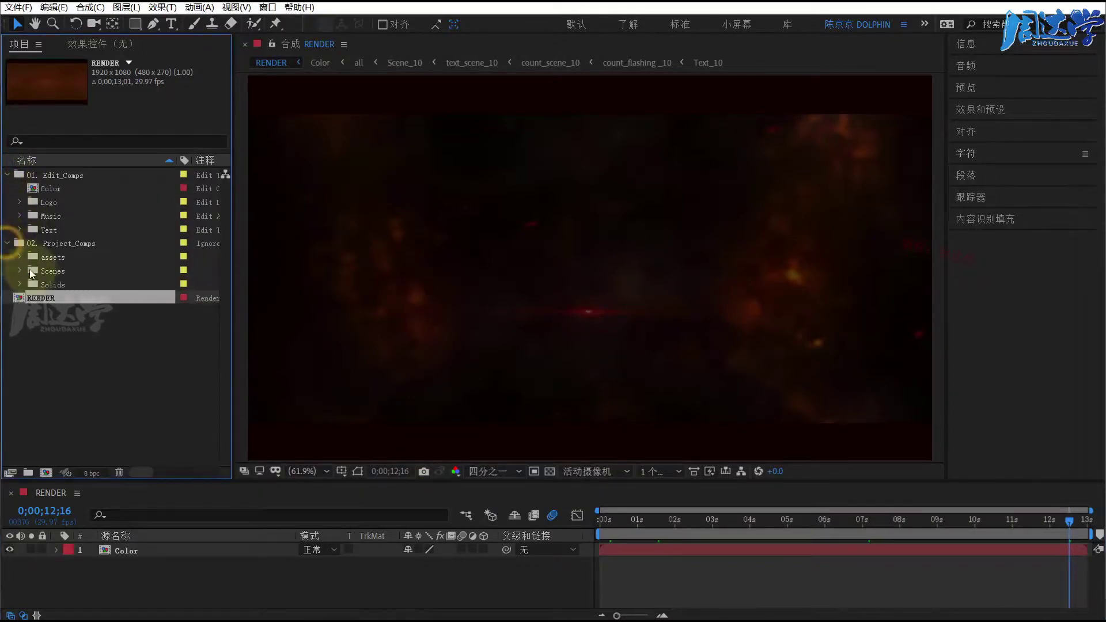
left_click(41, 203)
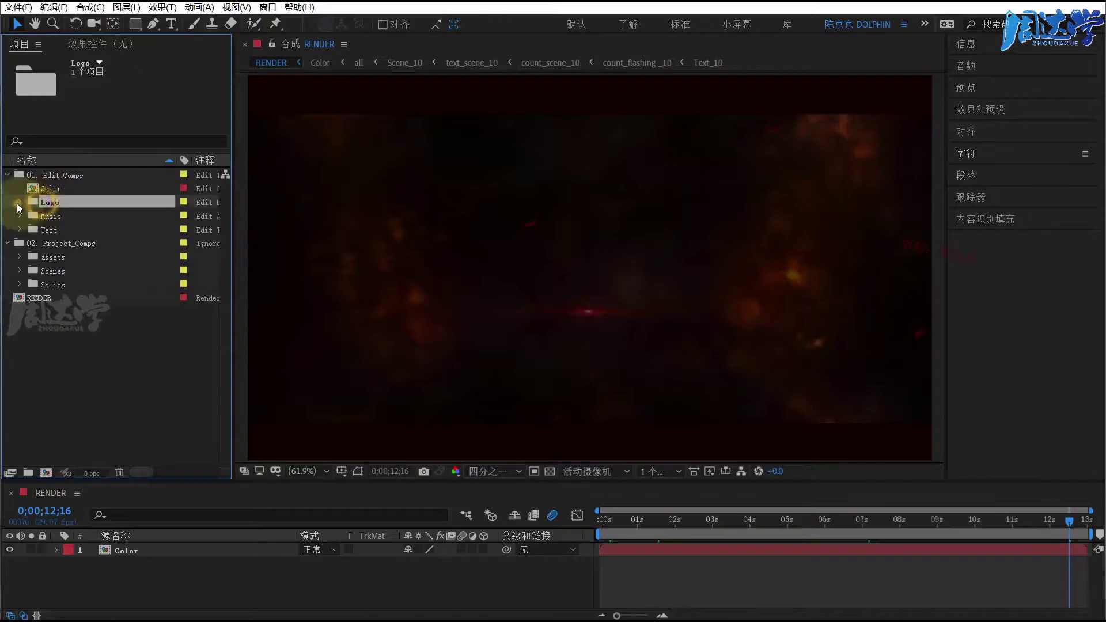
- Open the logo_placeholder comp from the Logo folder
left_click(19, 202)
left_click(48, 217)
double_click(49, 217)
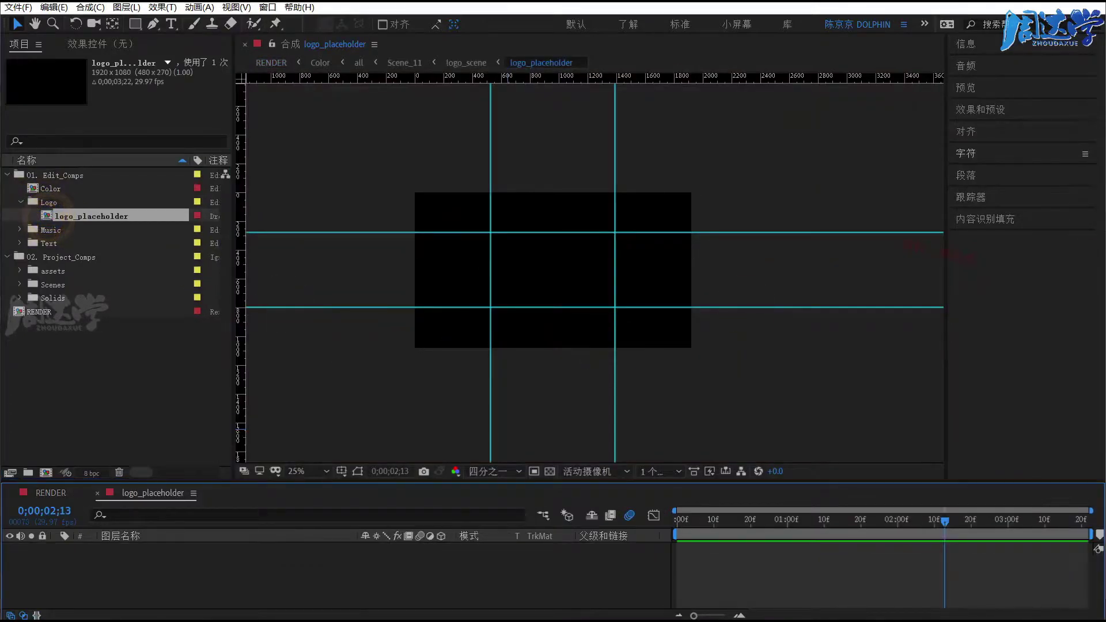
- Import KOF98 LOGO.png from 2-Logo片头模板修改全解析 into the project
left_click(369, 606)
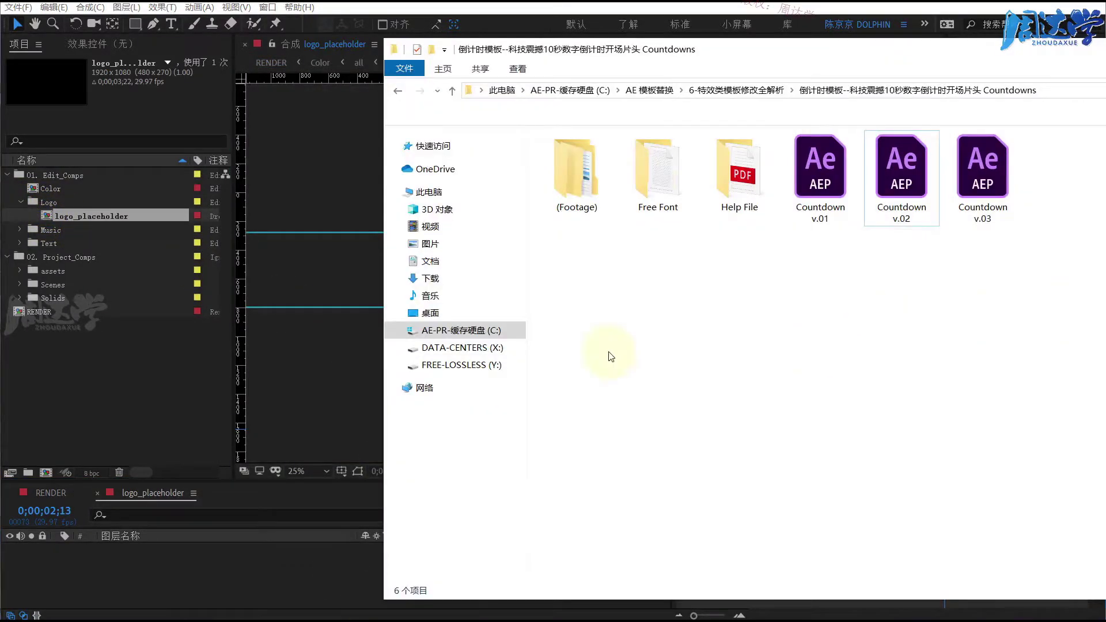
key("alt+Left")
double_click(662, 184)
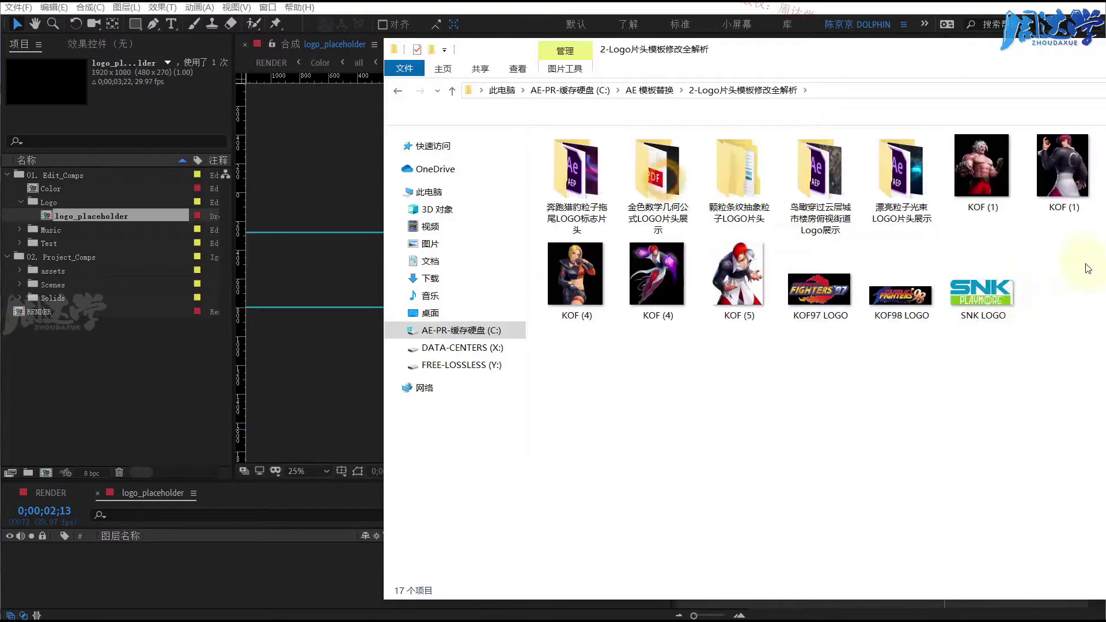
mouse_move(900, 291)
left_mouse_down()
mouse_move(228, 464)
mouse_move(161, 586)
left_mouse_up()
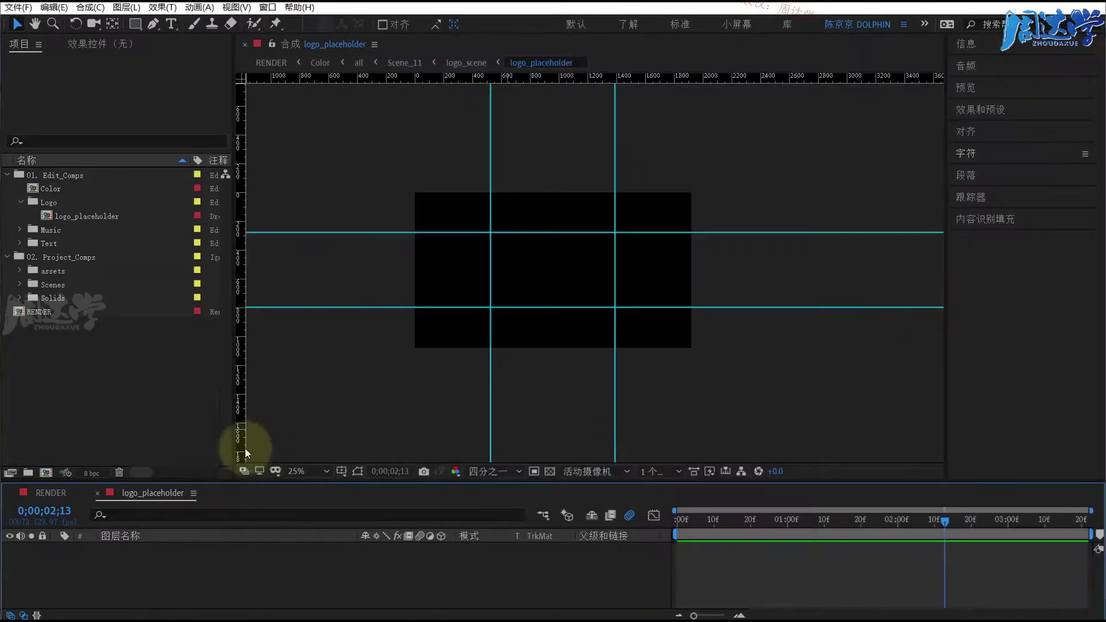
- Preview the KOF98 logo ending in RENDER, then take Explorer up to AE 模板替换
left_click(271, 62)
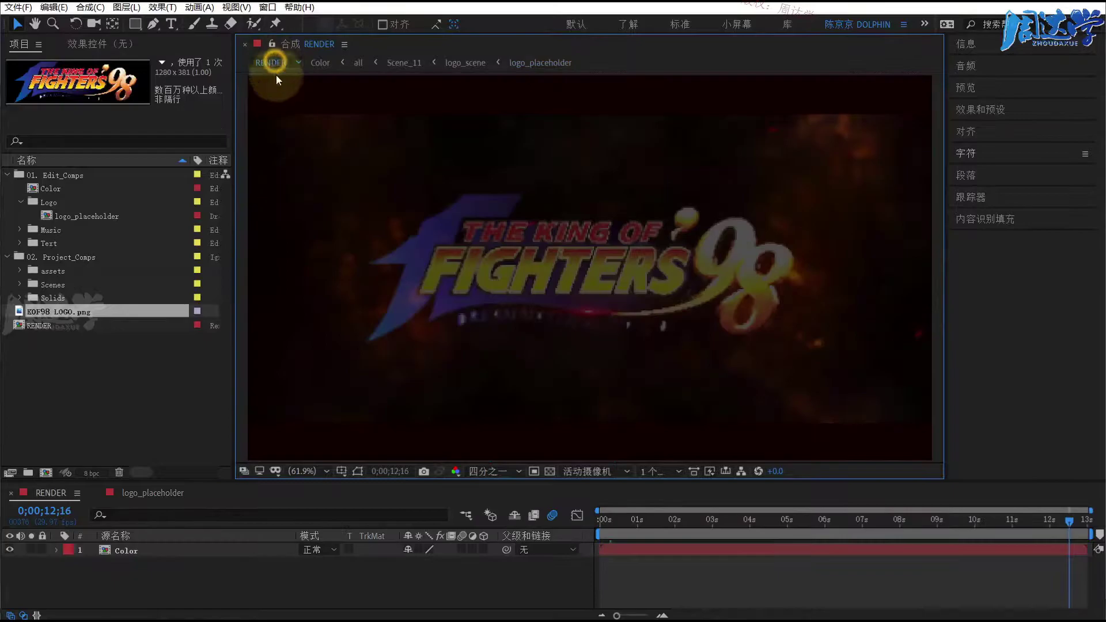
left_click(1059, 522)
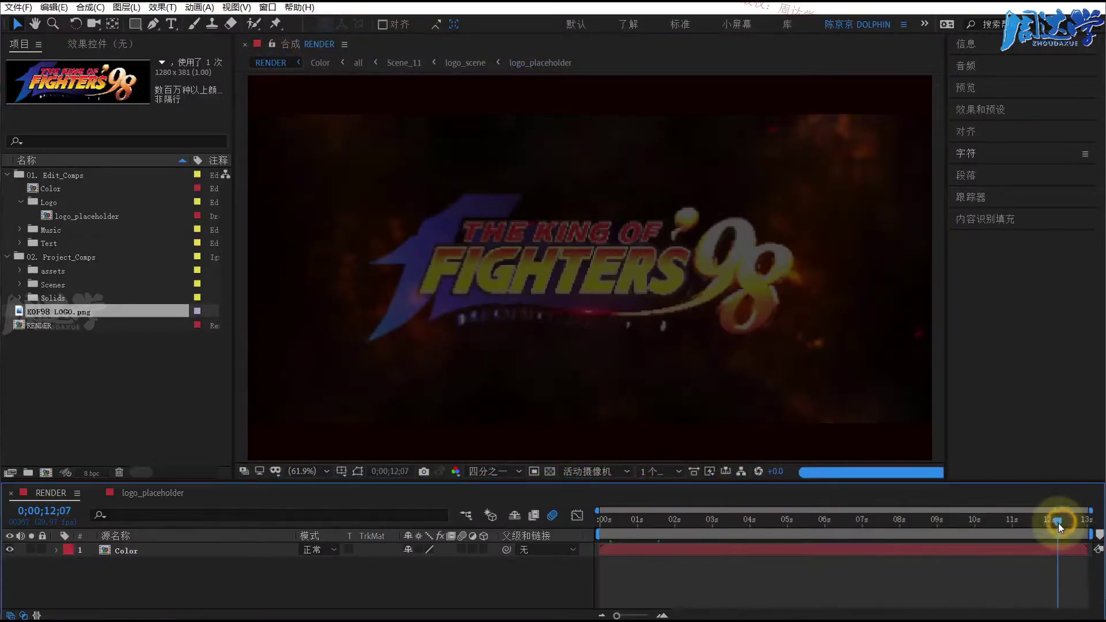
left_click(1042, 522)
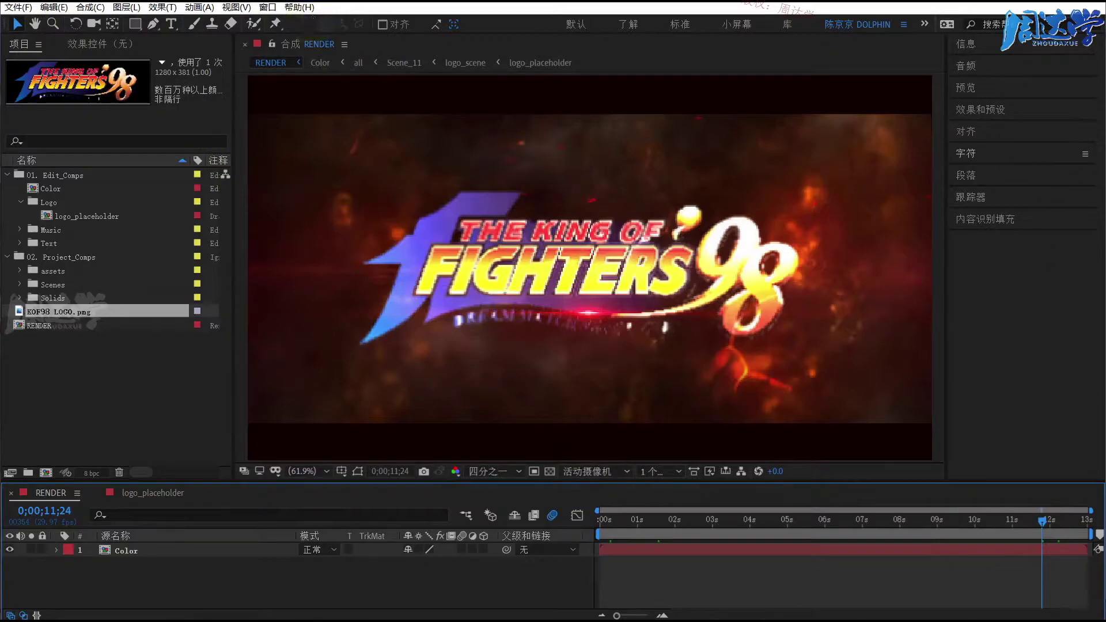
key("alt+Tab")
left_click(645, 93)
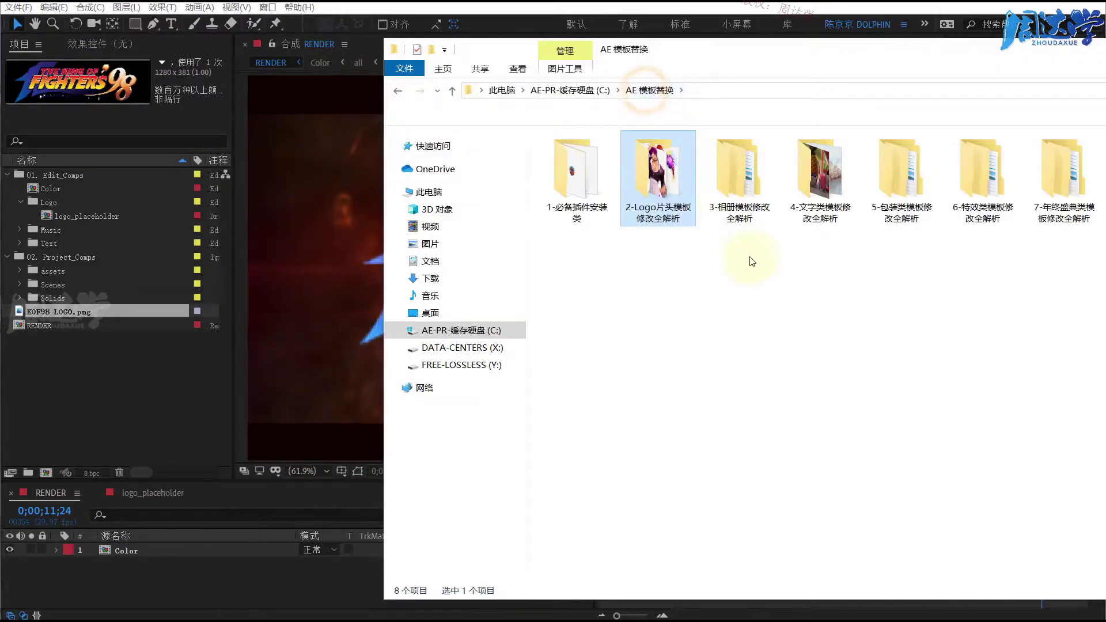
- Open the New Year Countdown 2020 project from the 农历庚子鼠年 clock countdown folder
left_click(986, 173)
double_click(986, 173)
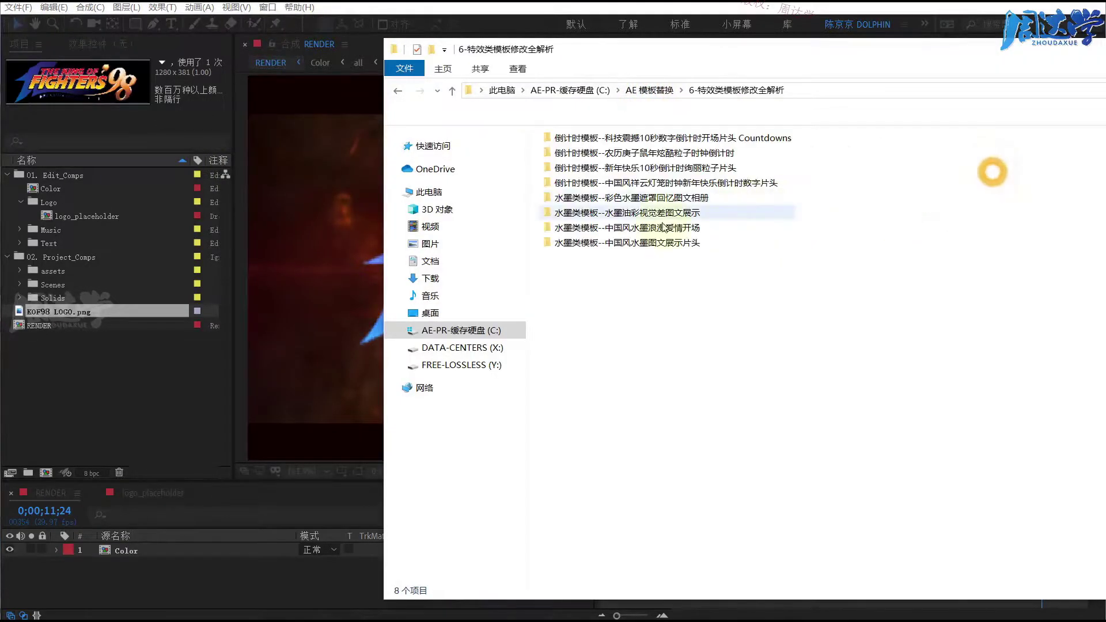
left_click(617, 154)
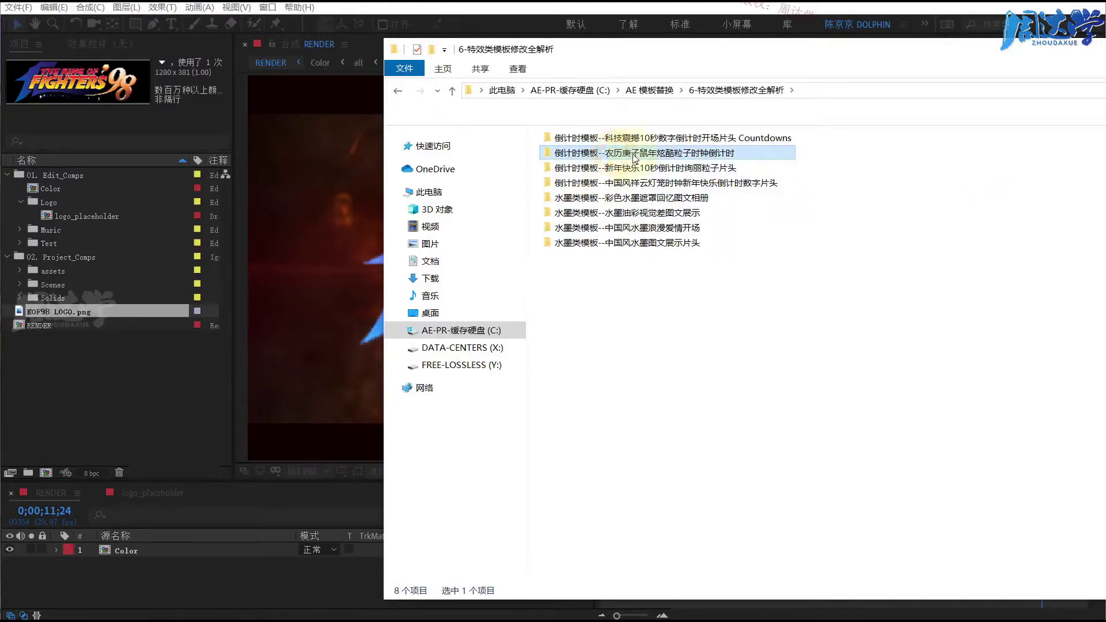
double_click(634, 157)
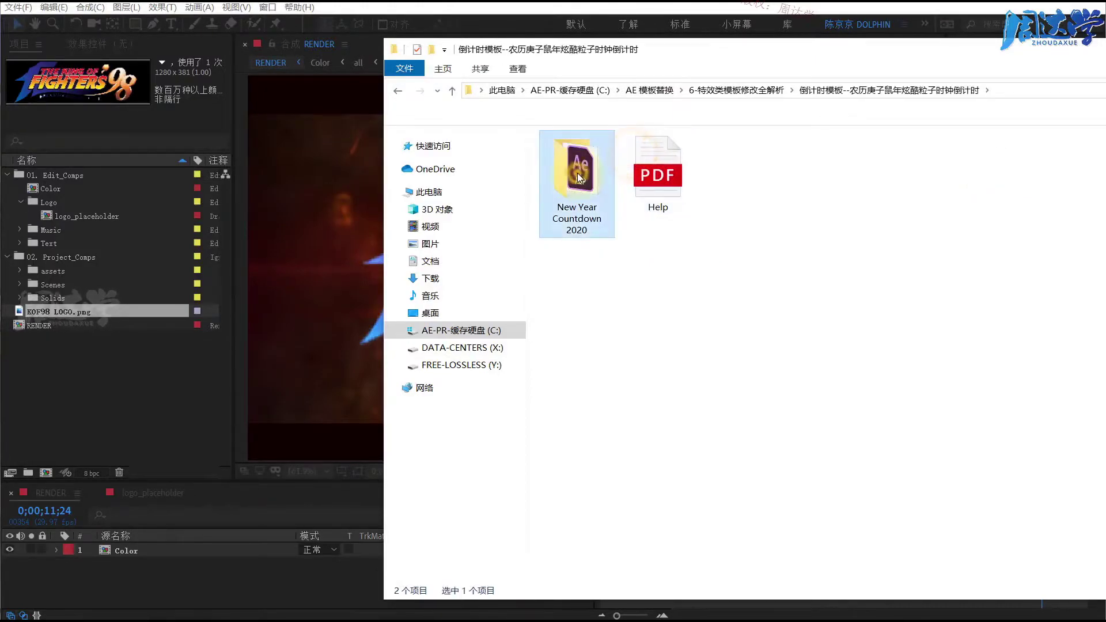
double_click(576, 179)
double_click(654, 170)
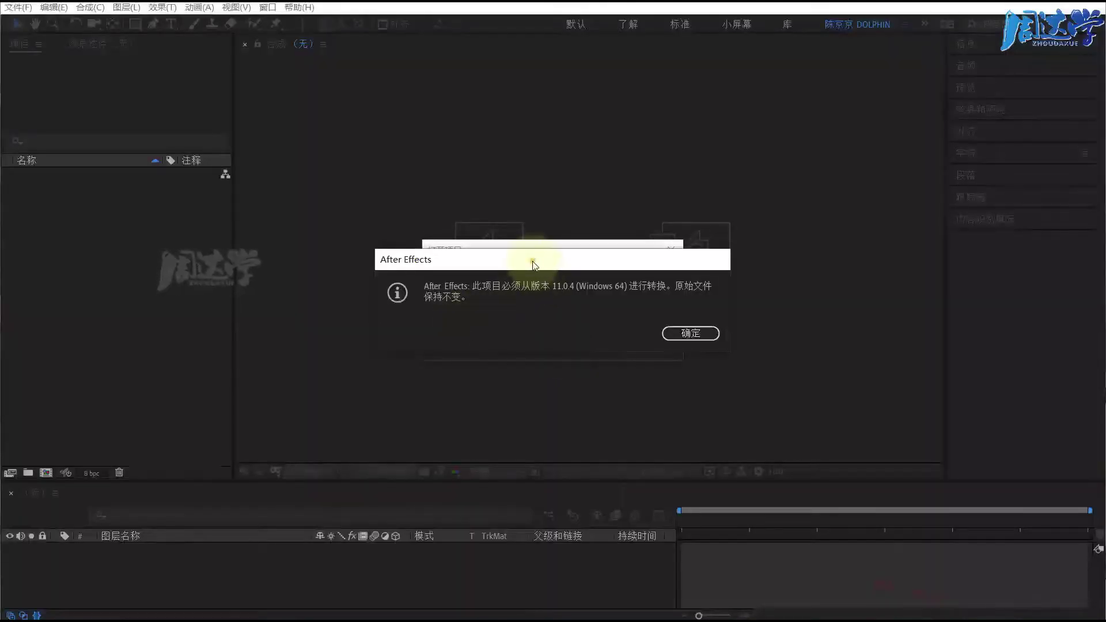
- Move the After Effects version-conversion notice aside after the template preview finishes
left_click_drag(533, 265, 583, 371)
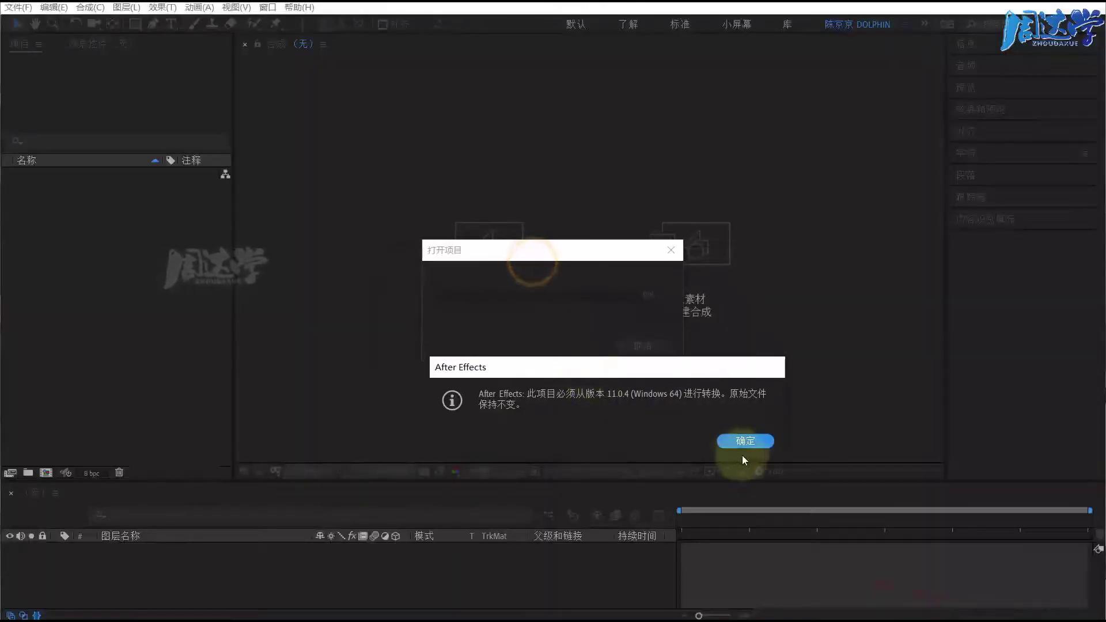
- Accept converting the project to this version and fit the composition to the viewer
left_click(744, 440)
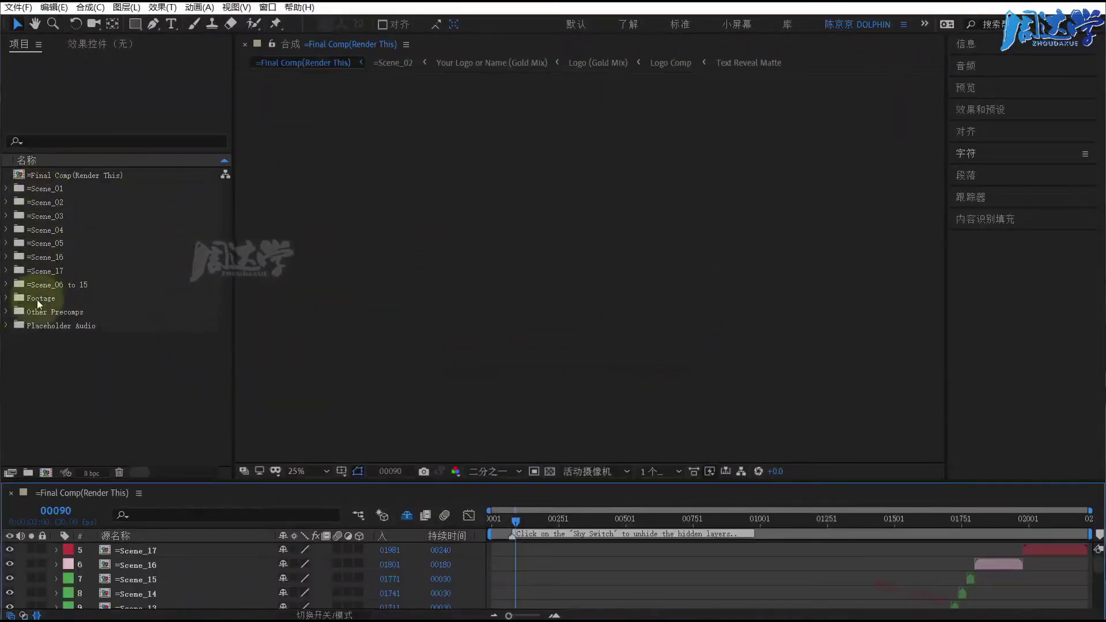
left_click(296, 471)
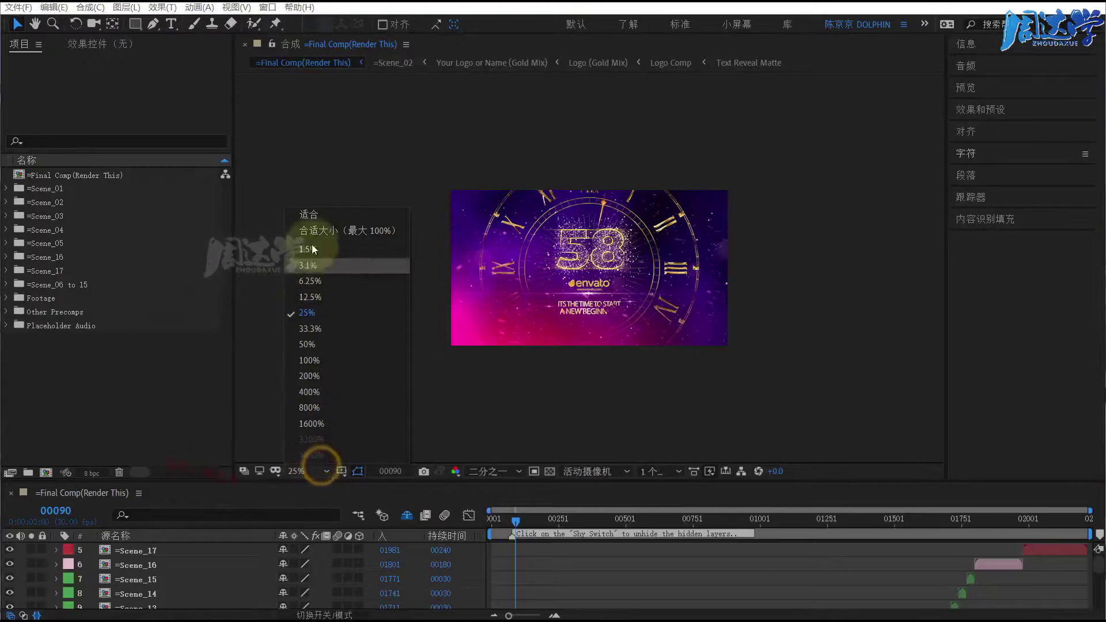
left_click(297, 145)
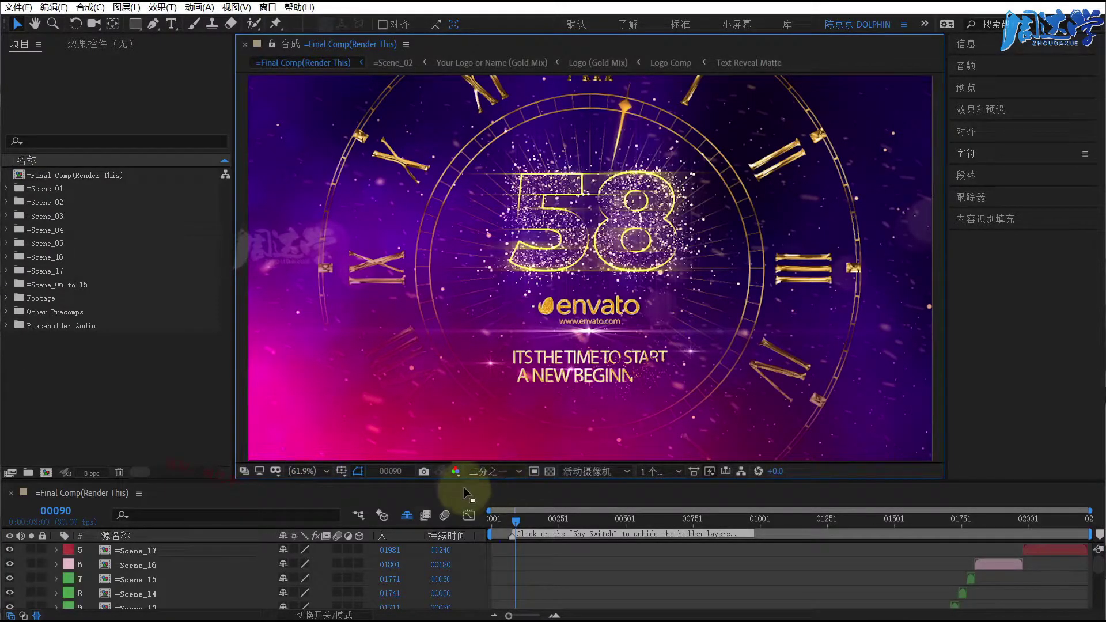
- Enlarge the timeline to list all Scene layers, jump to frame 00173, and select Scene_01
left_click_drag(460, 481, 469, 346)
scroll(617, 518, "down", 3)
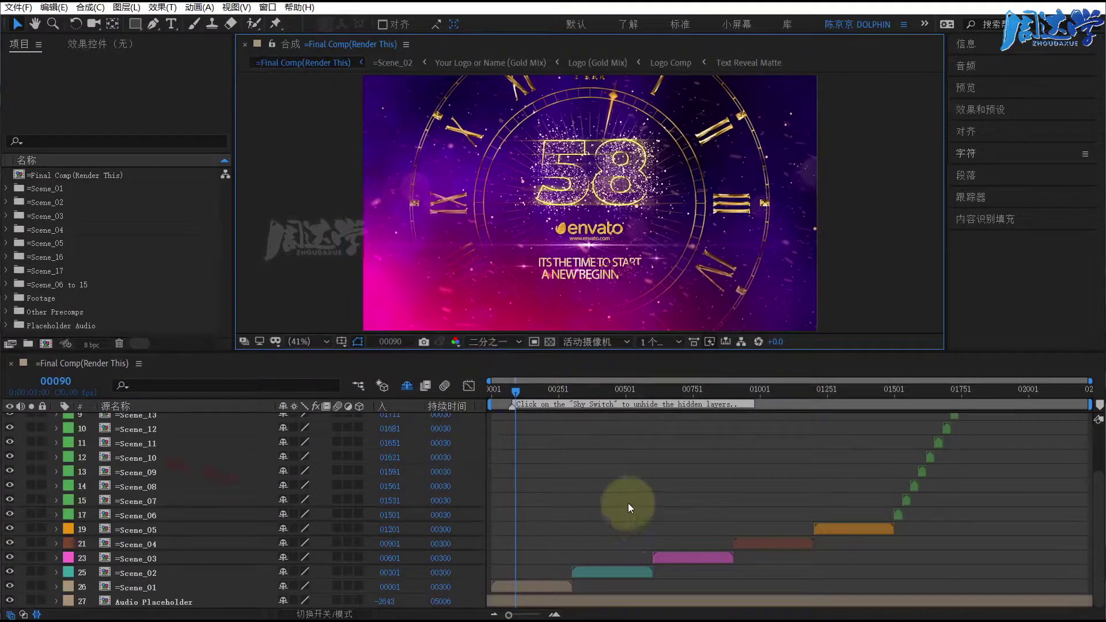
scroll(651, 507, "up", 3)
scroll(651, 507, "down", 3)
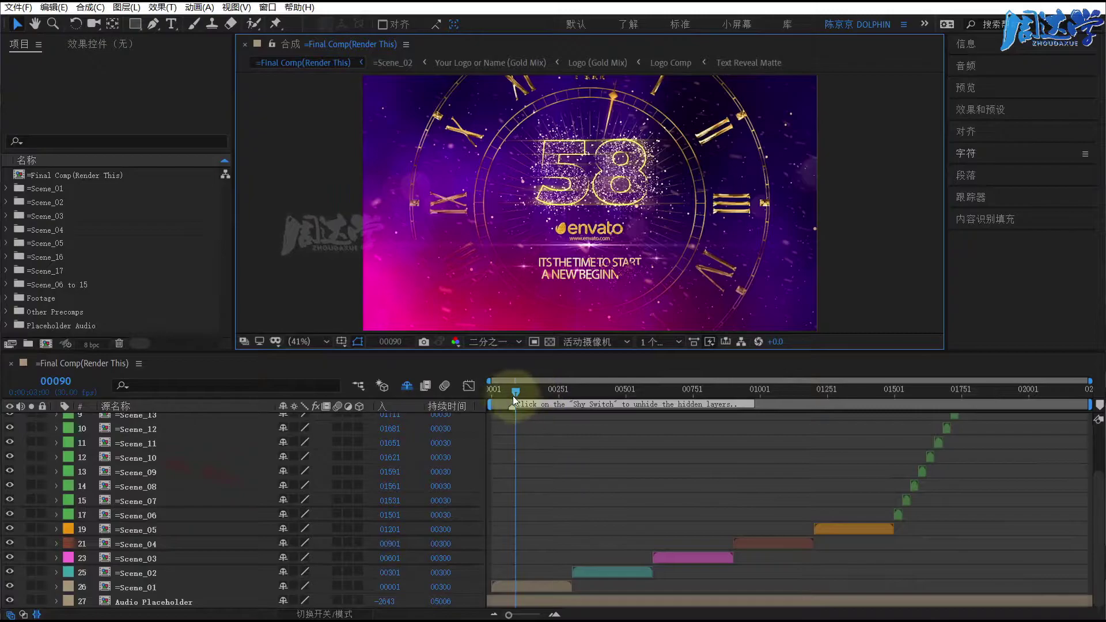
mouse_move(512, 396)
left_mouse_down()
mouse_move(495, 394)
mouse_move(513, 394)
left_mouse_up()
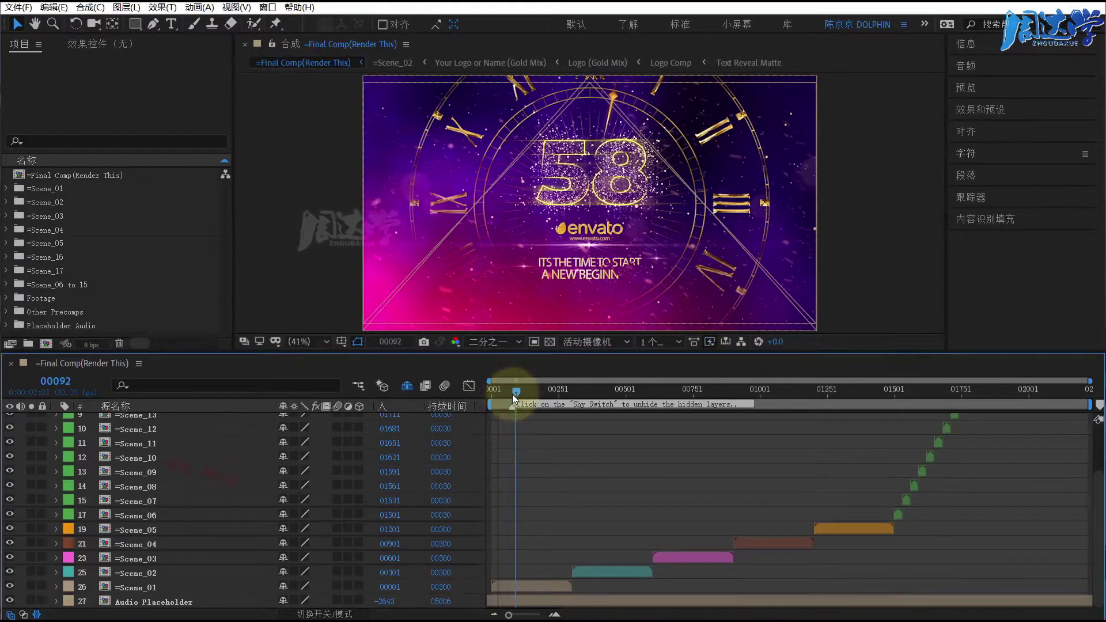
left_click(538, 392)
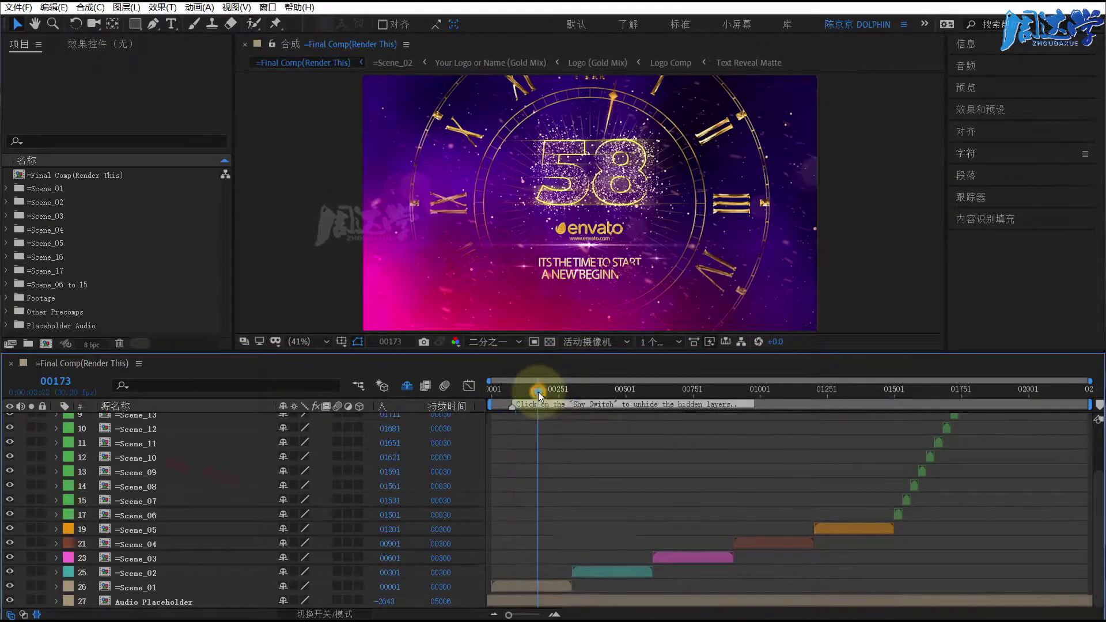
left_click(132, 589)
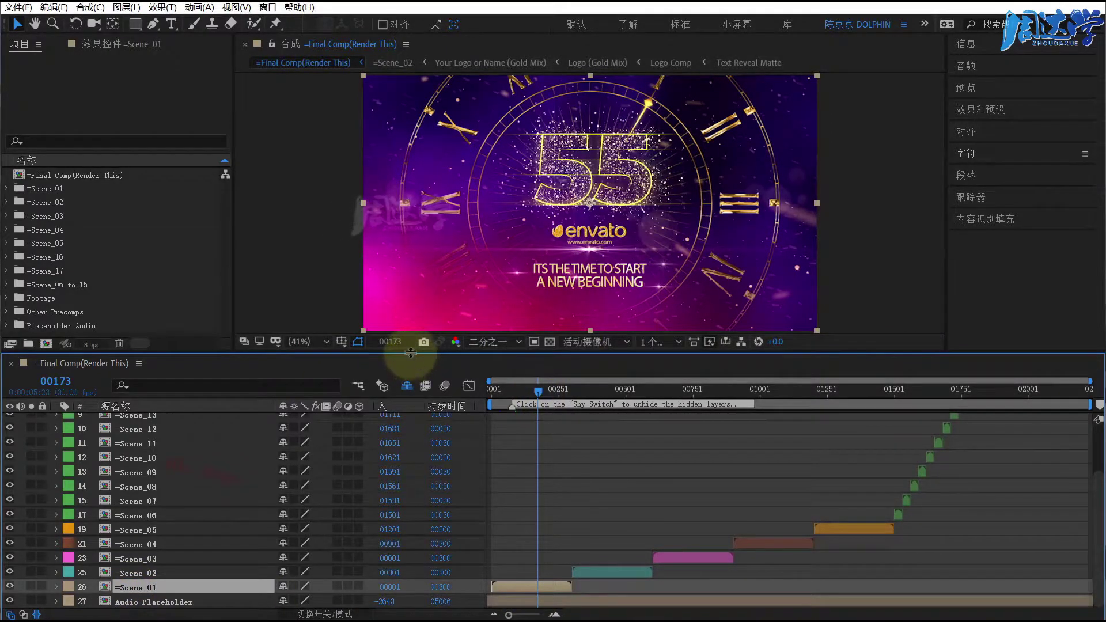
- Expand the Scene_01 folder in the project and open the Edit Logo Image composition
left_click_drag(410, 353, 416, 386)
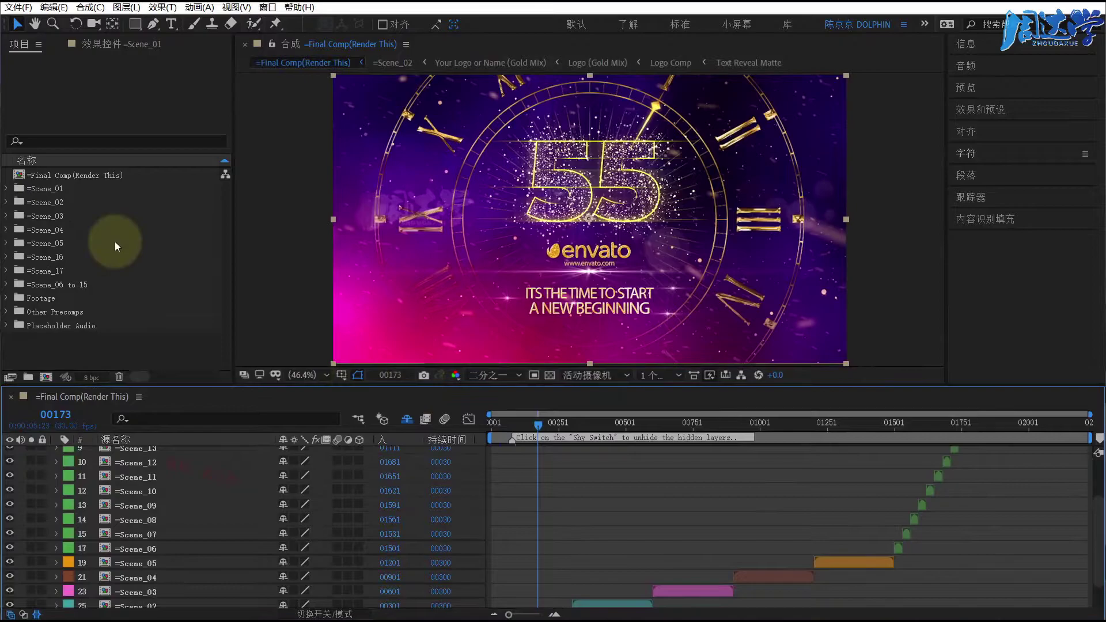
left_click(43, 189)
left_click(7, 188)
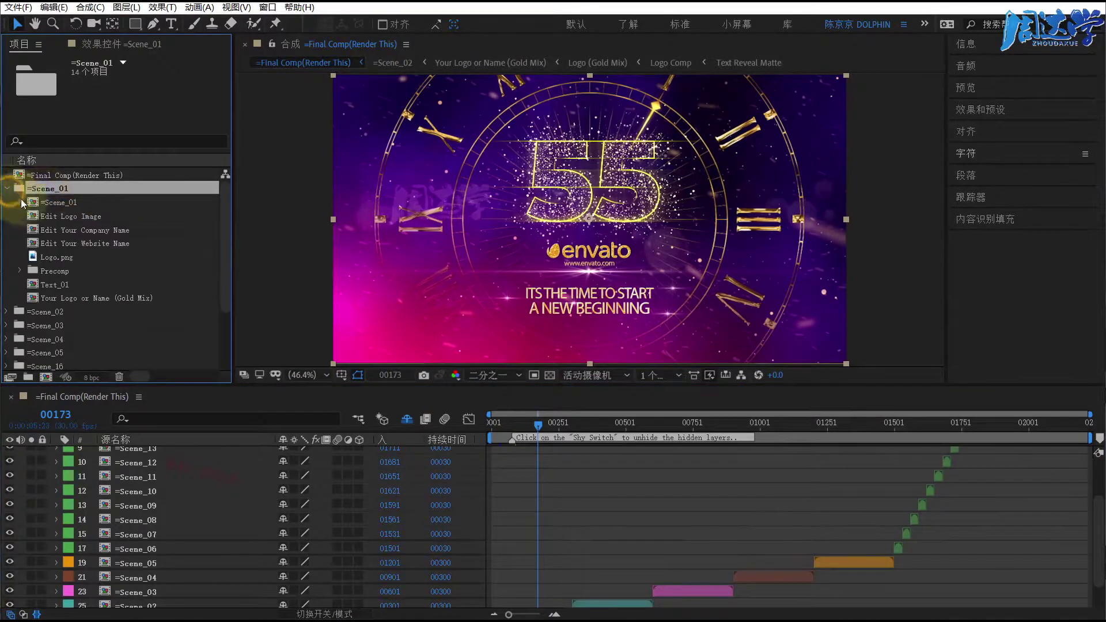
left_click(53, 202)
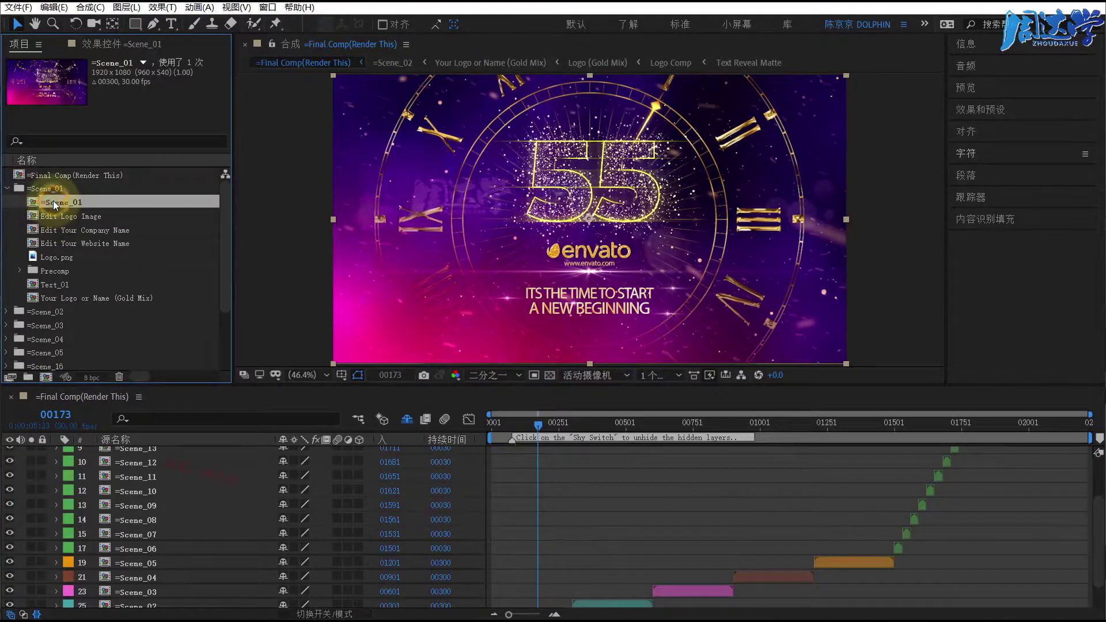
left_click(49, 215)
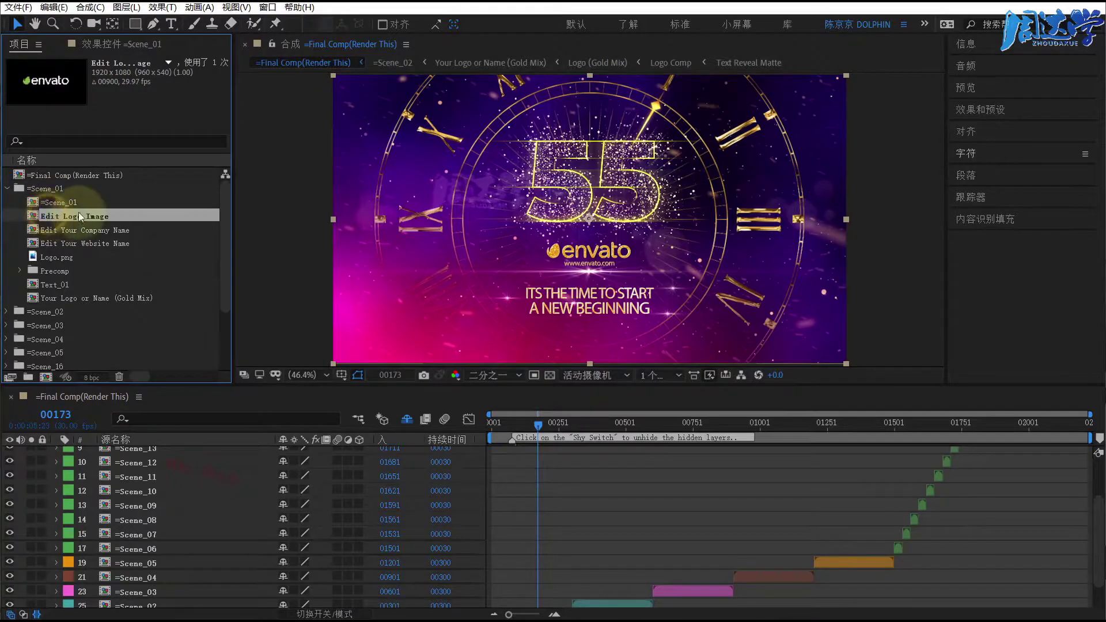
double_click(39, 218)
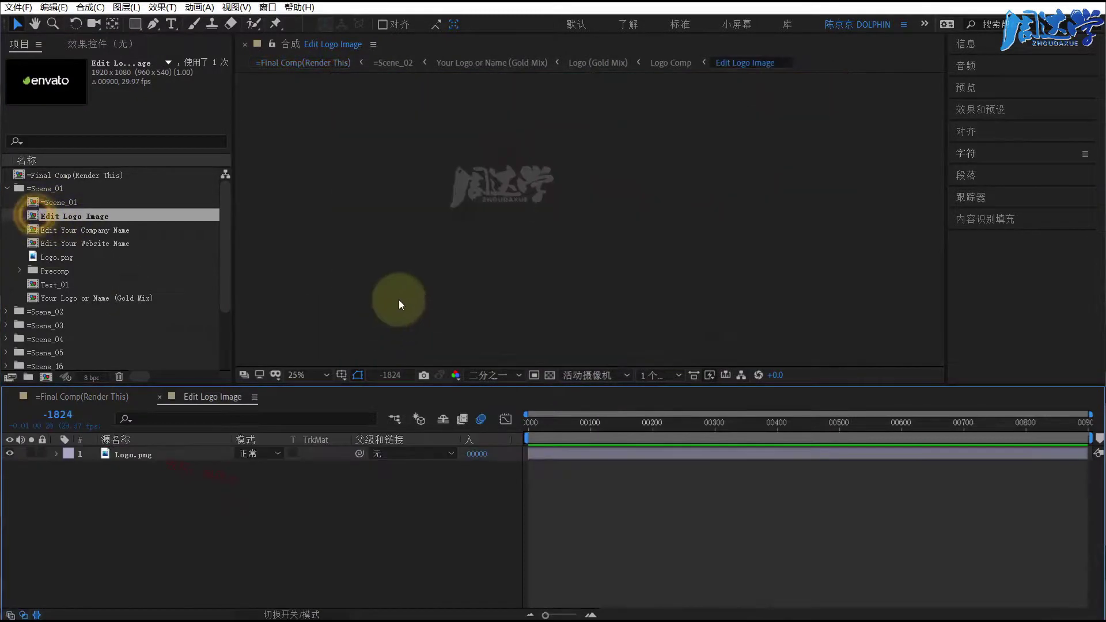
- Hide the envato Logo.png layer, viewing frame 00214 at 50% zoom
left_click(124, 454)
left_click_drag(600, 424, 662, 425)
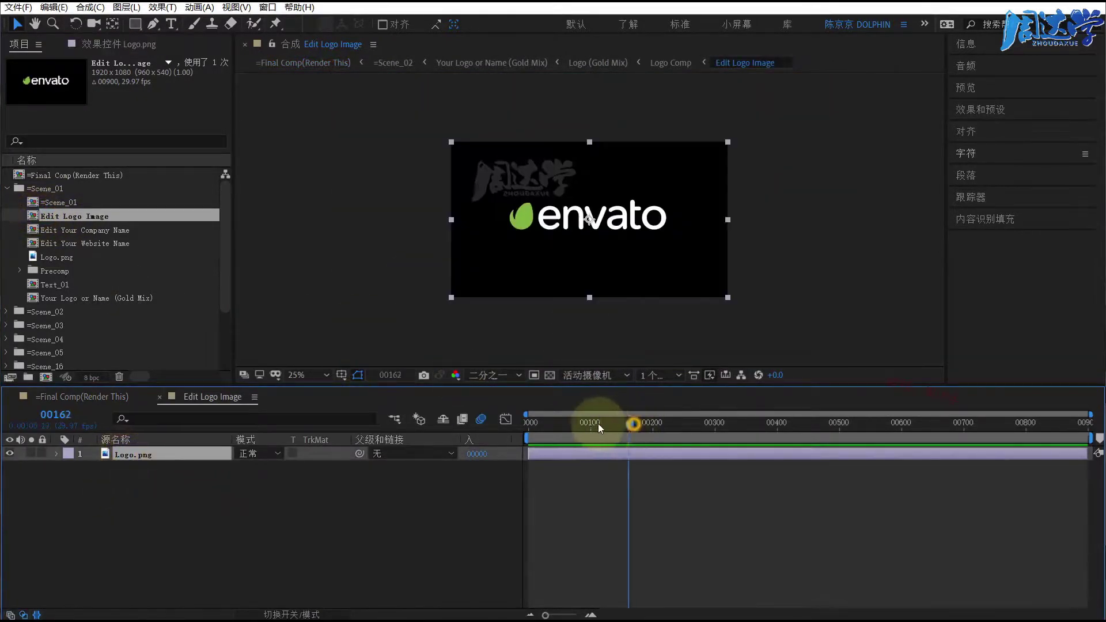
key("period")
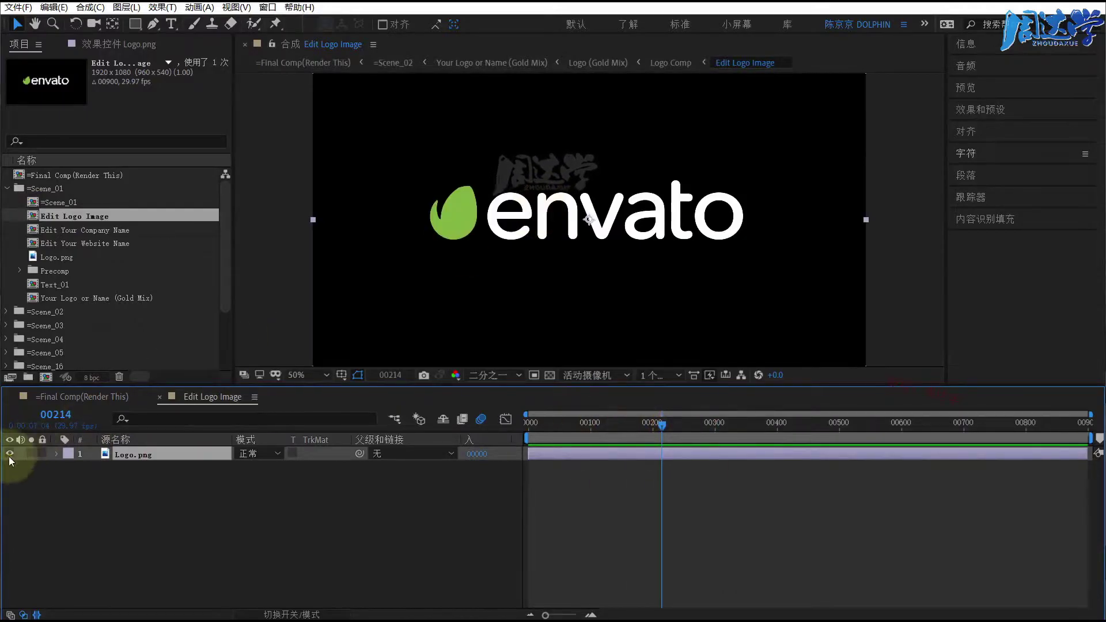
left_click(9, 454)
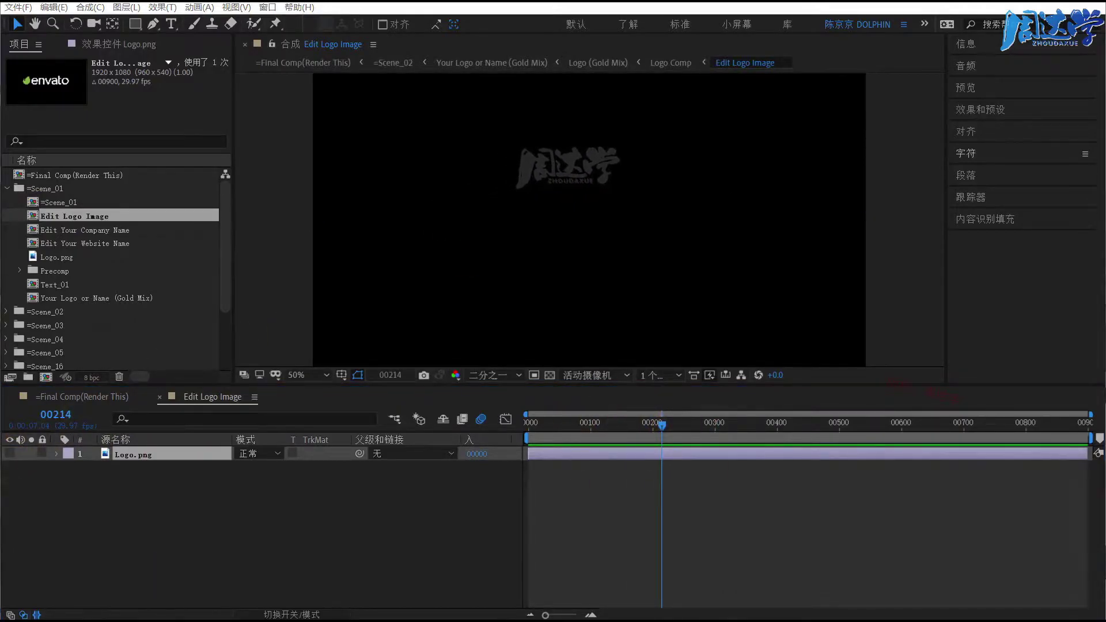
- Add SNK LOGO.png from the 2-Logo片头模板修改全解析 folder, scale it to 51%, and return to Final Comp
key("alt+Tab")
left_click(654, 90)
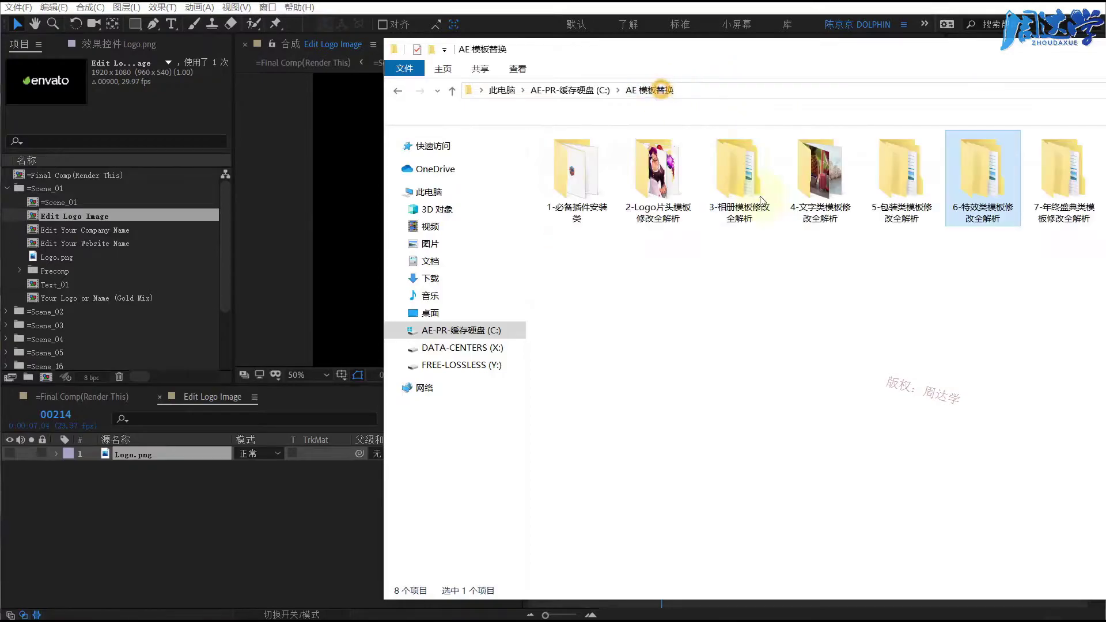
double_click(648, 173)
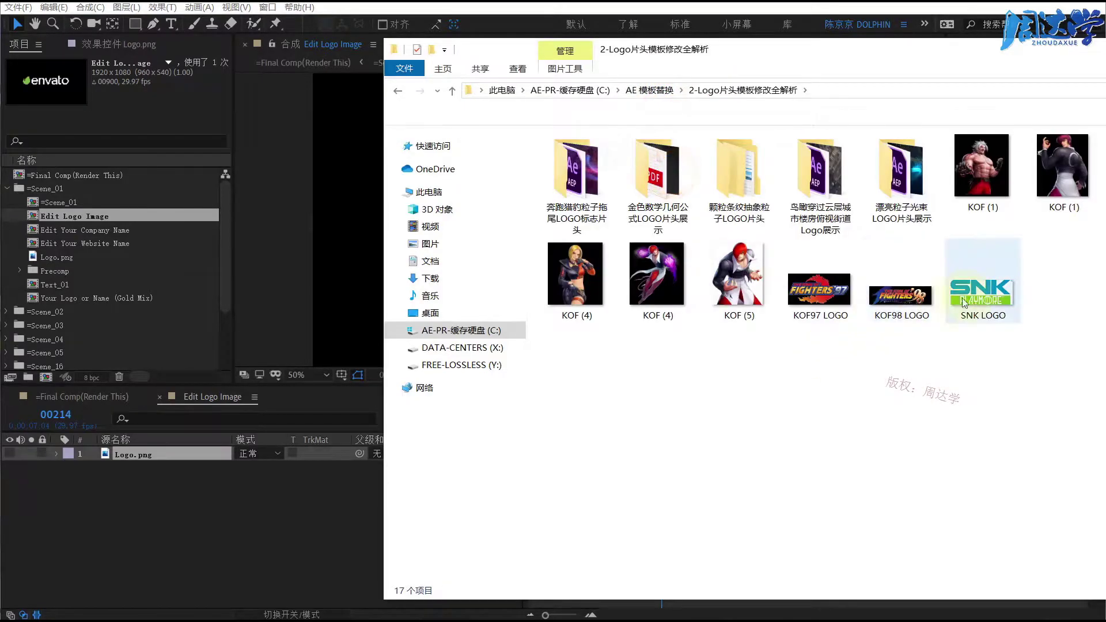
mouse_move(981, 291)
left_mouse_down()
mouse_move(260, 454)
mouse_move(168, 506)
left_mouse_up()
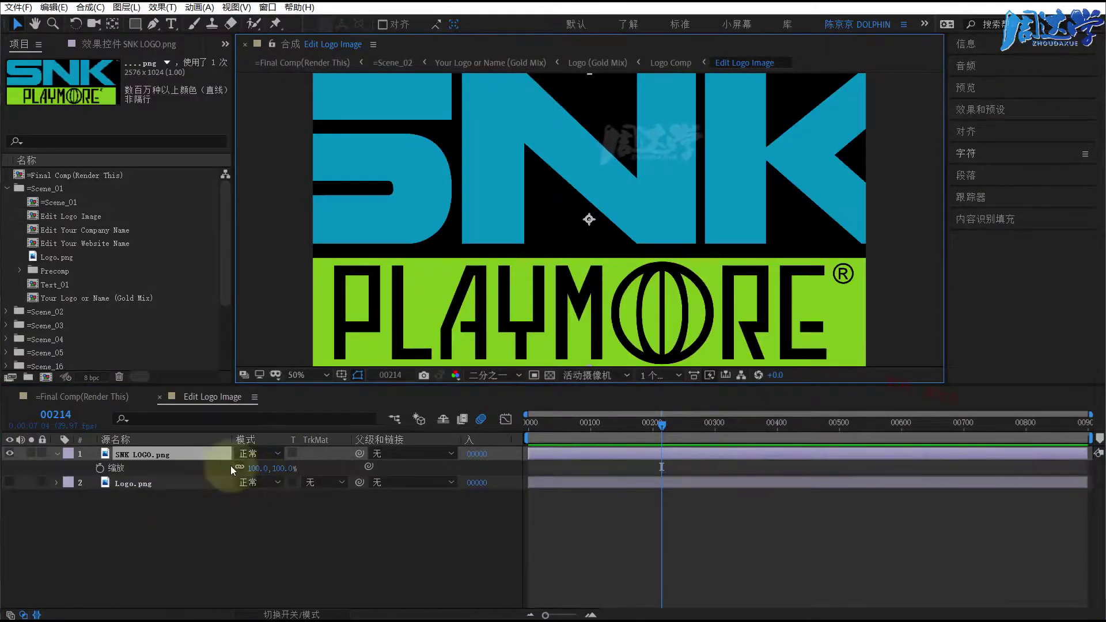
key("s")
left_click_drag(279, 467, 278, 468)
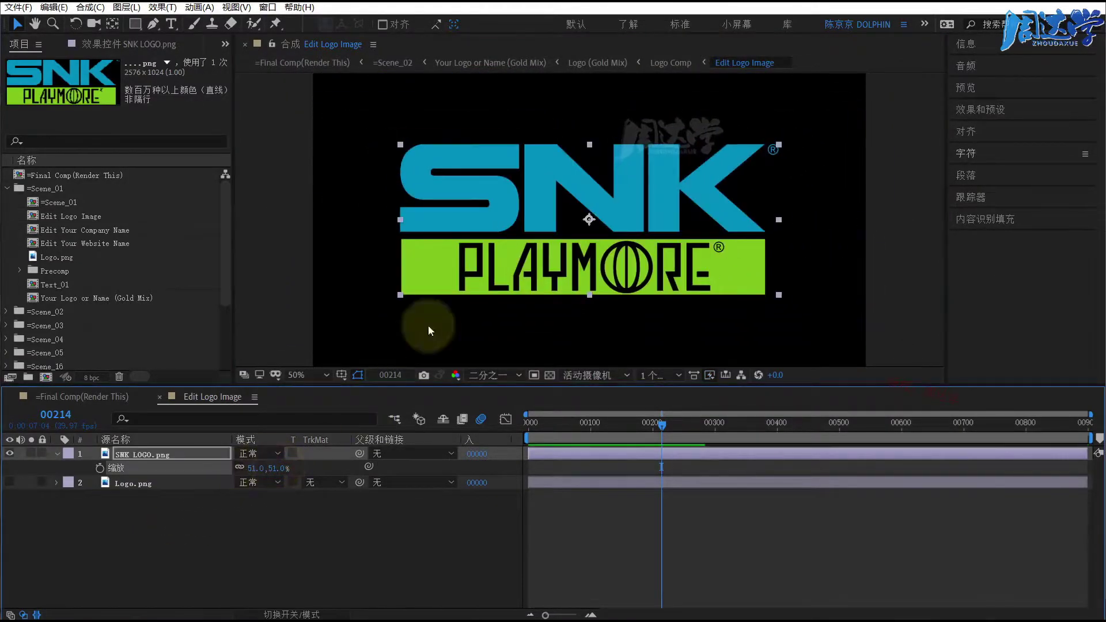
left_click(305, 68)
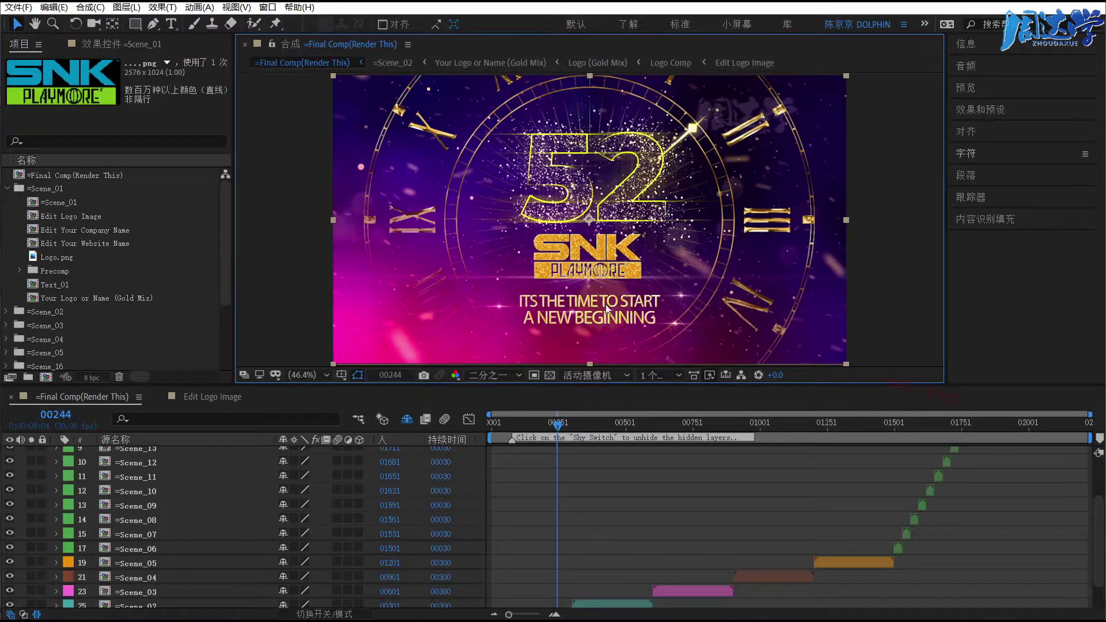
left_click_drag(226, 290, 225, 290)
left_click(76, 230)
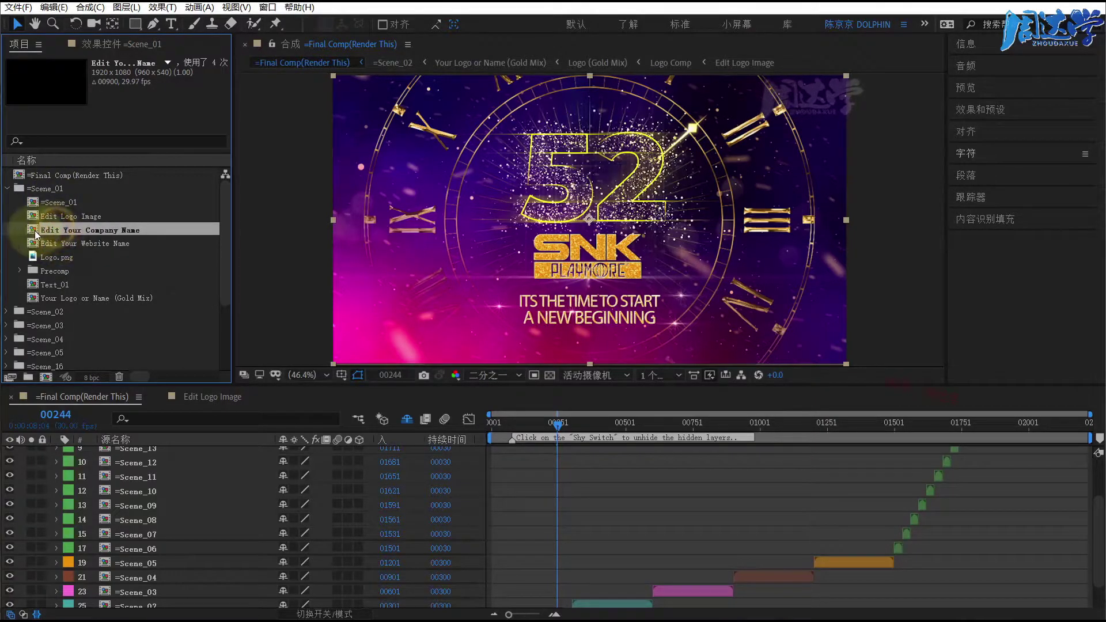
double_click(33, 230)
left_click_drag(591, 428, 605, 428)
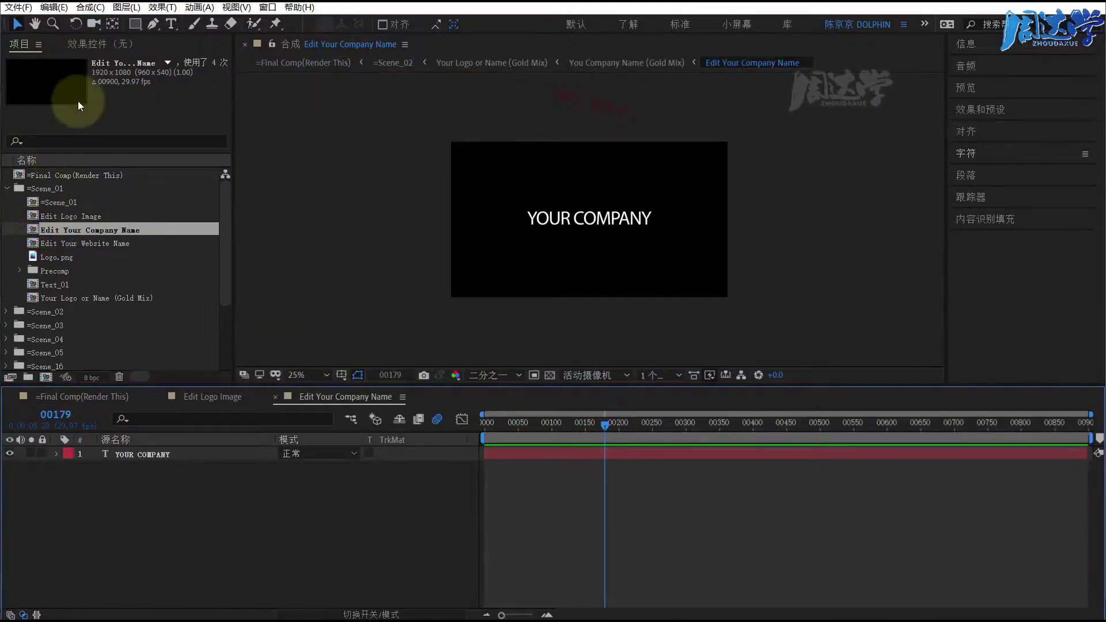
left_click(299, 64)
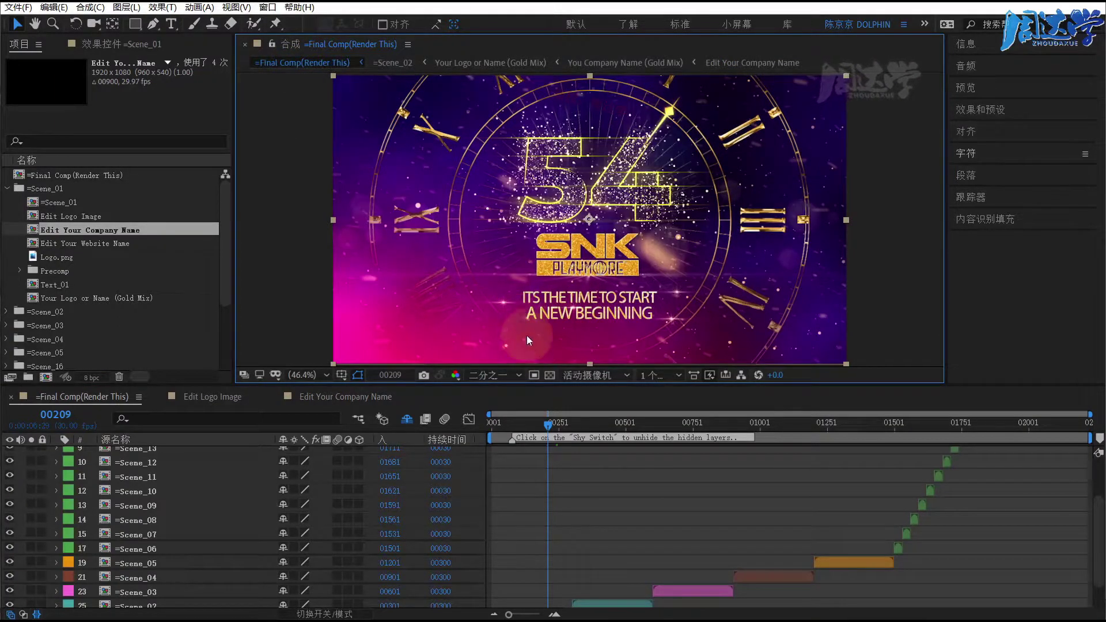
scroll(551, 464, "down", 3)
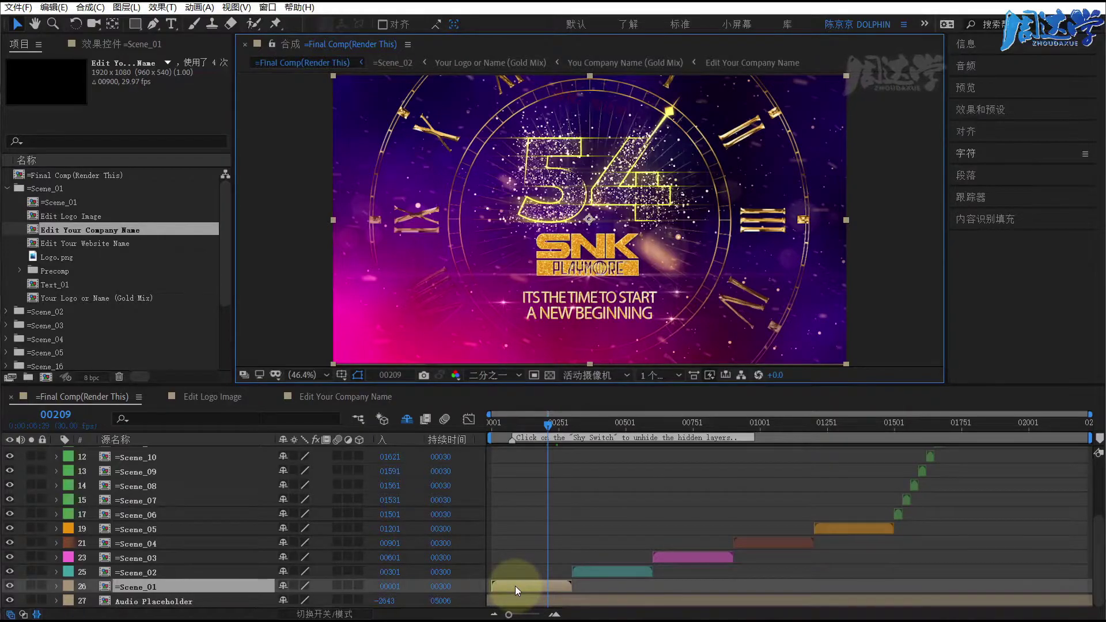
- Open Text_01 and add '#' before the ITS THE TIME TO START tagline line
left_click(79, 299)
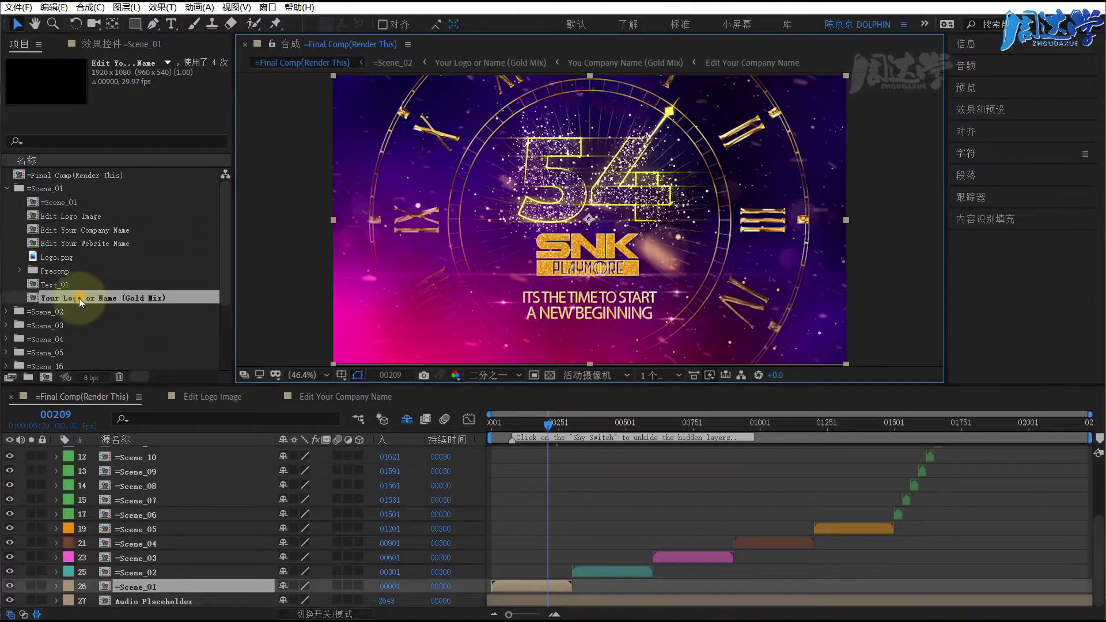
left_click(45, 285)
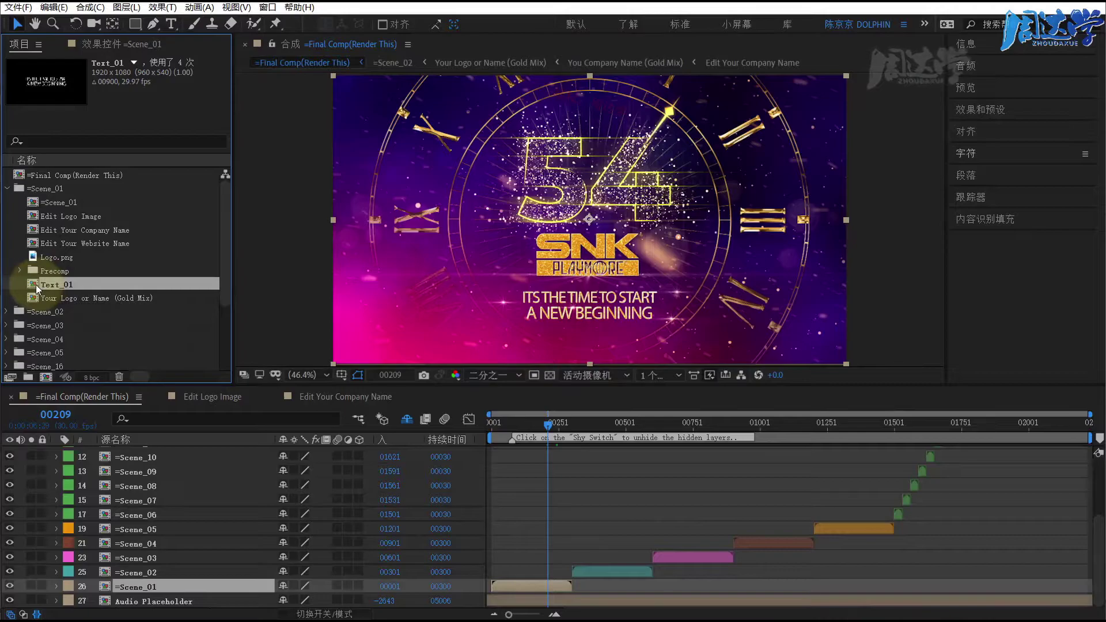
double_click(36, 284)
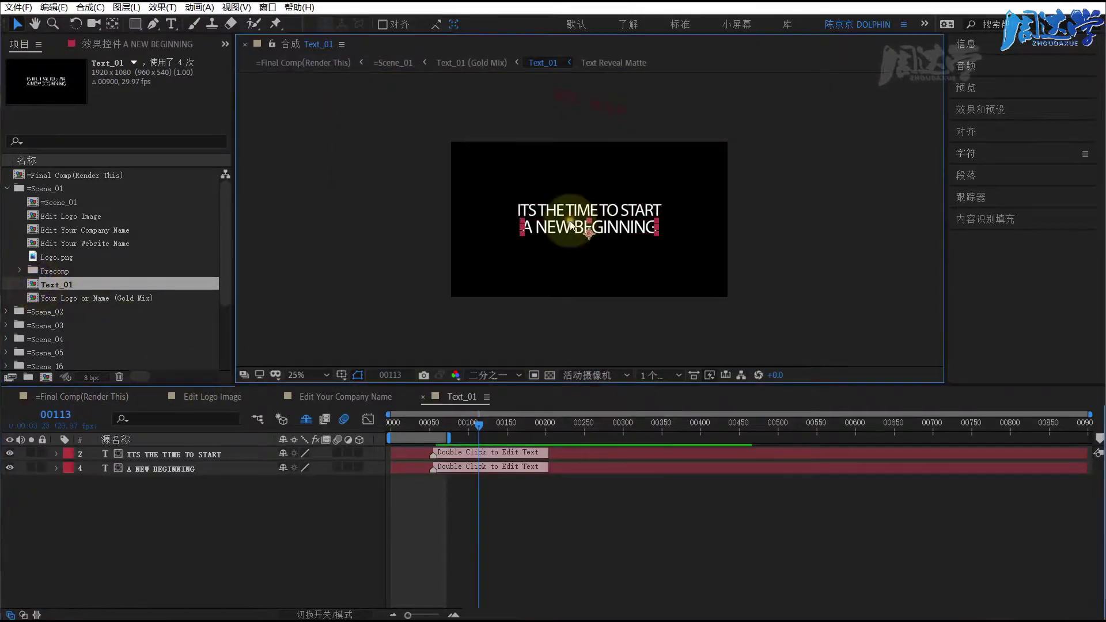
double_click(527, 209)
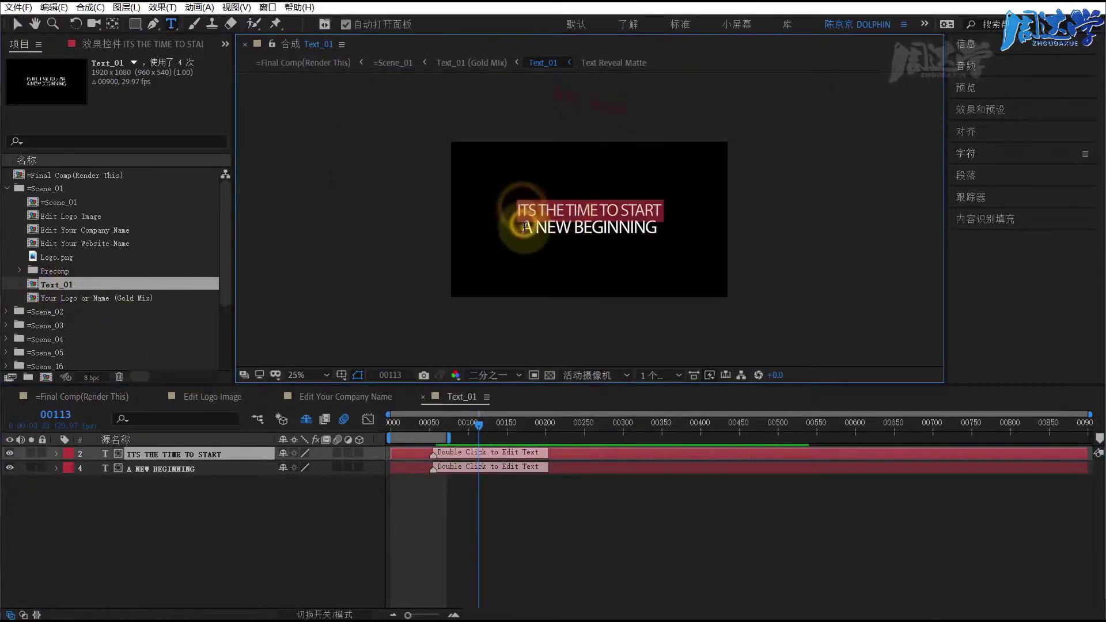
key("Escape")
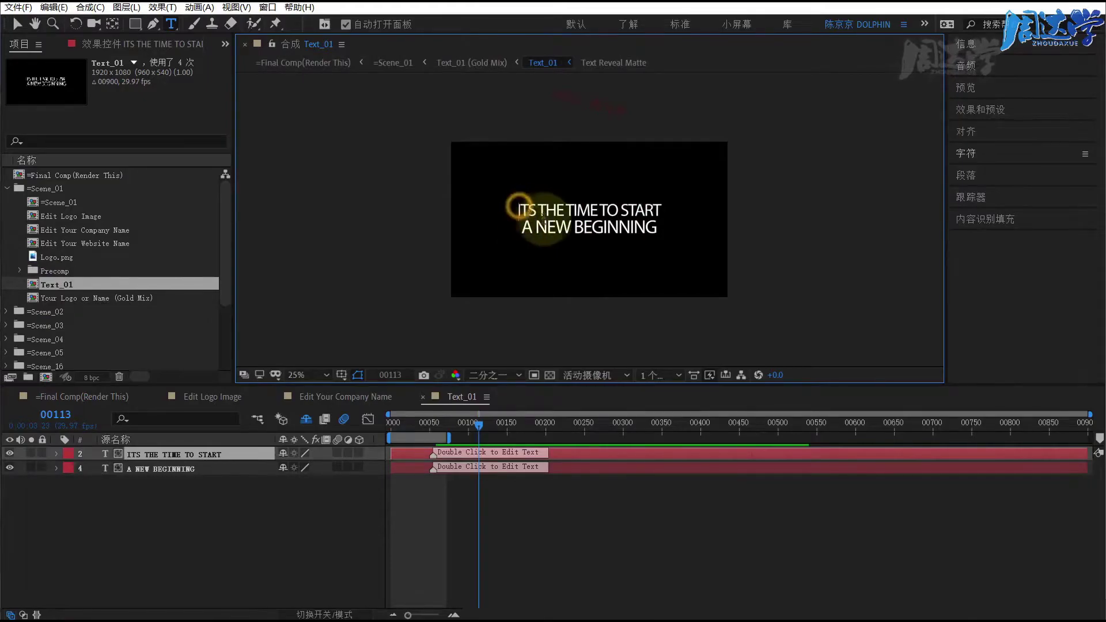
type("#")
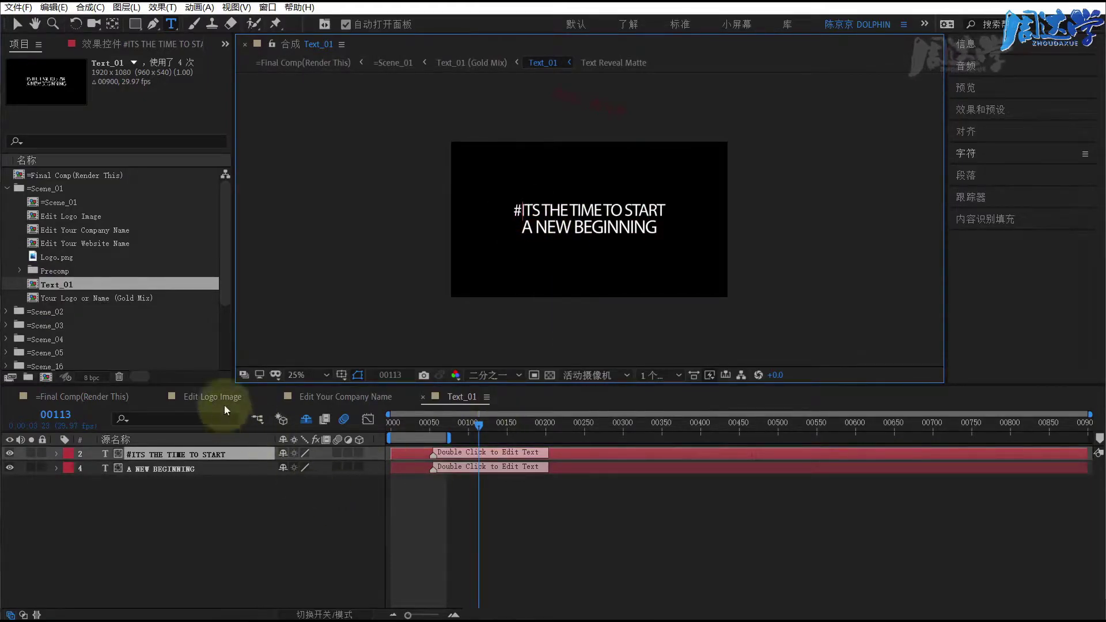
left_click(288, 63)
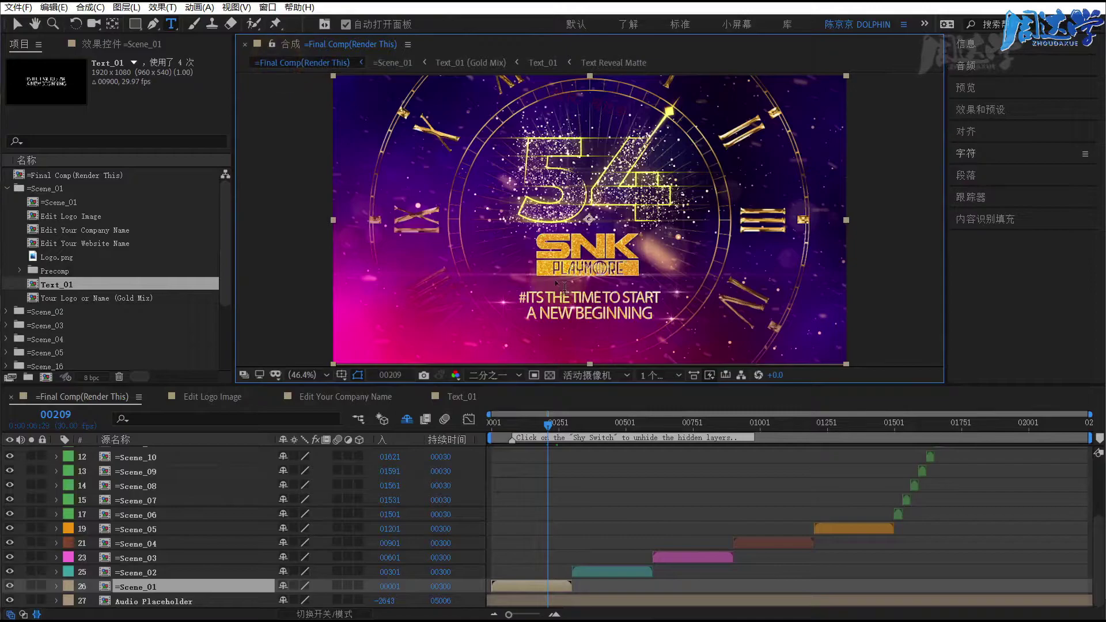
- Scrub the Final Comp through the early countdown scenes to frame 01384, inspecting Scene_02 and Scene_05
left_click(611, 424)
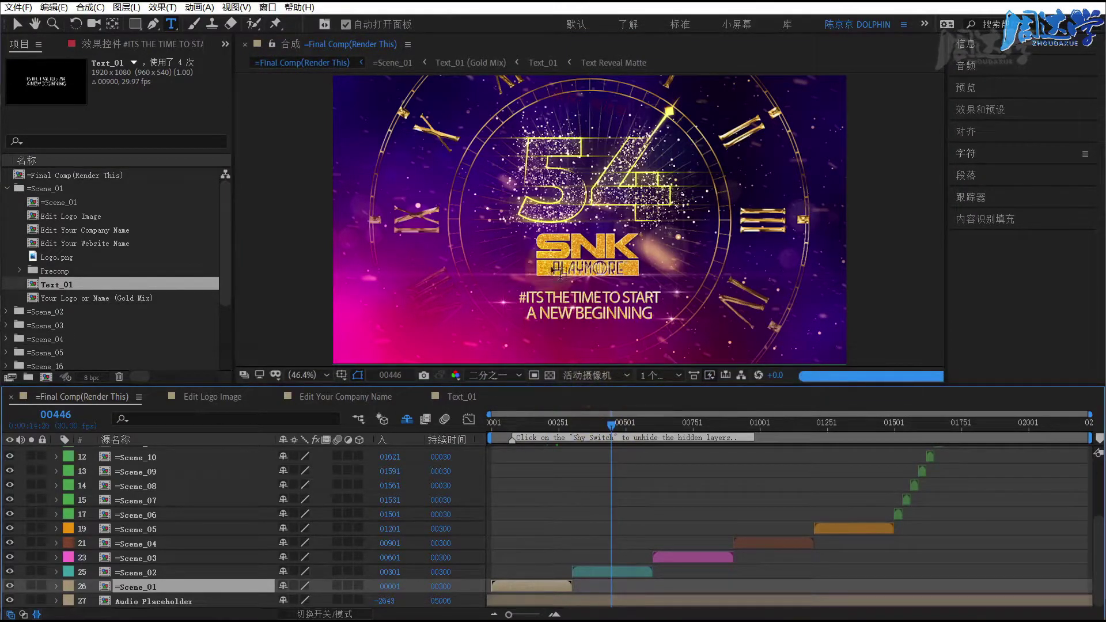
left_click(40, 312)
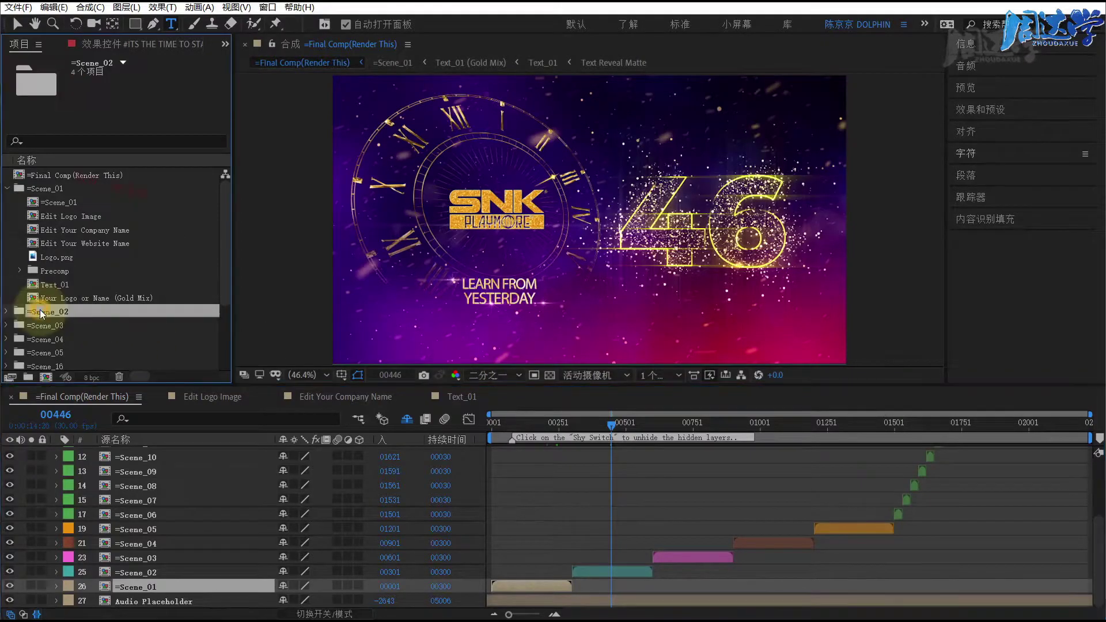
scroll(122, 289, "down", 3)
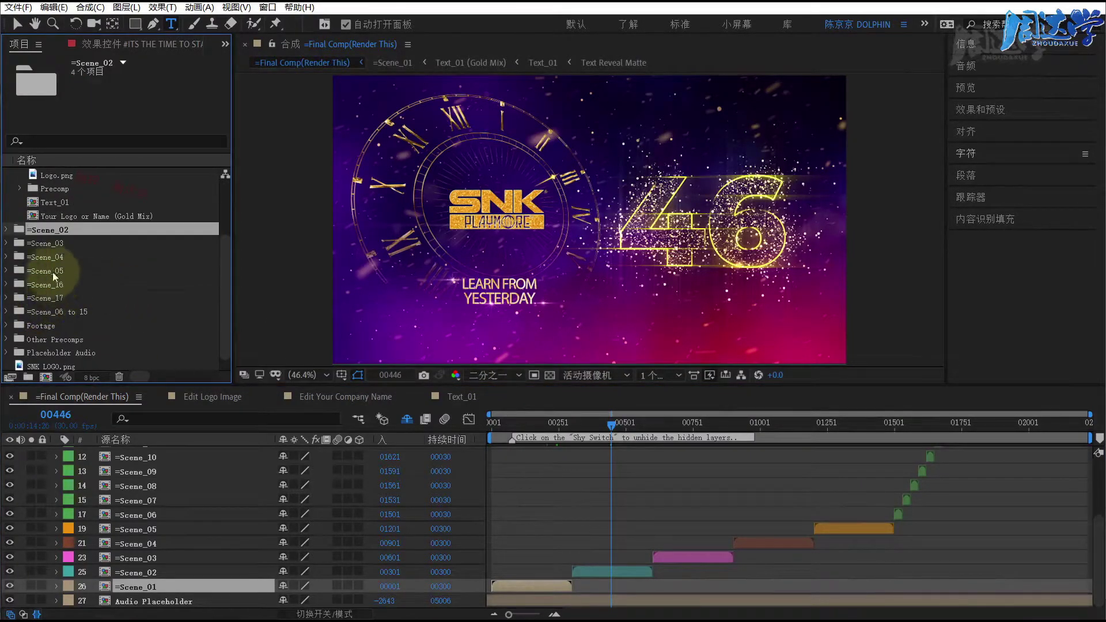
left_click(696, 424)
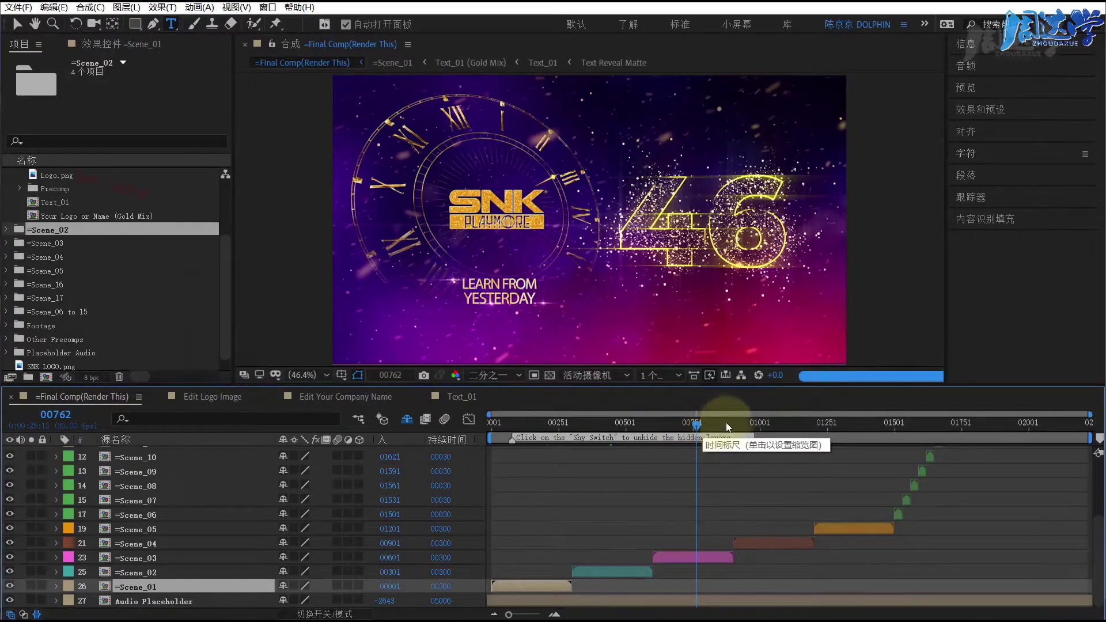
left_click_drag(726, 424, 777, 424)
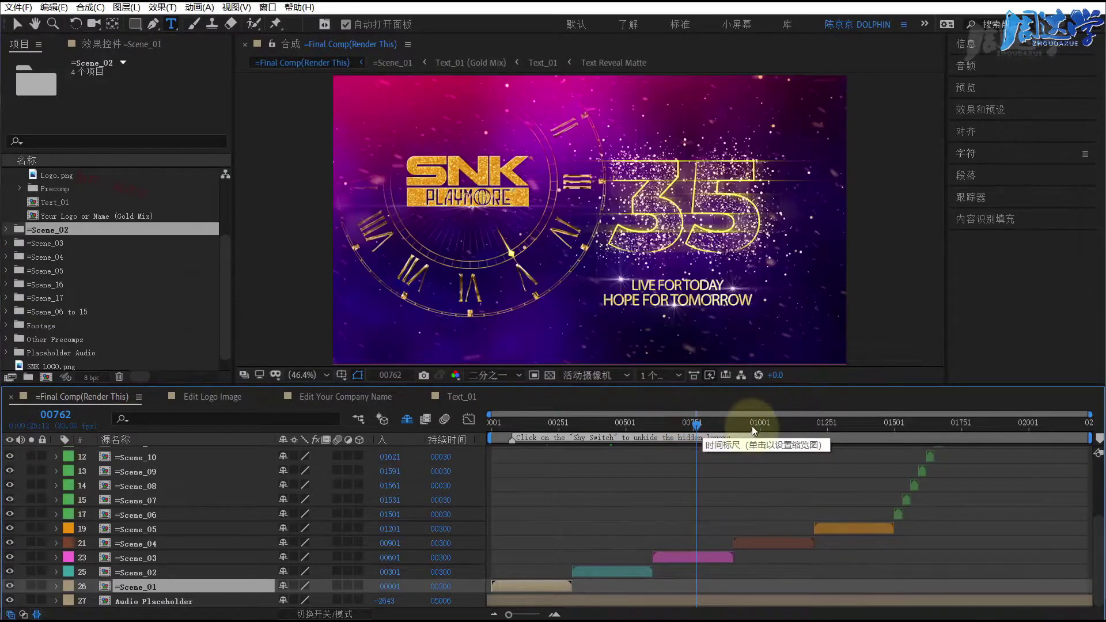
left_click(863, 424)
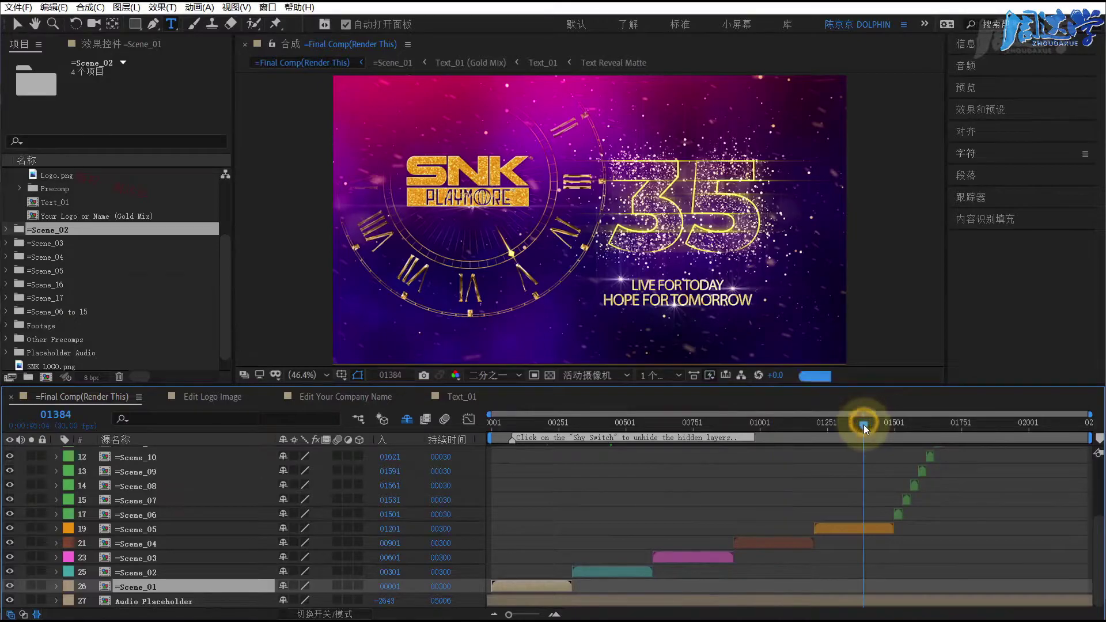
left_click(837, 526)
left_click(119, 529)
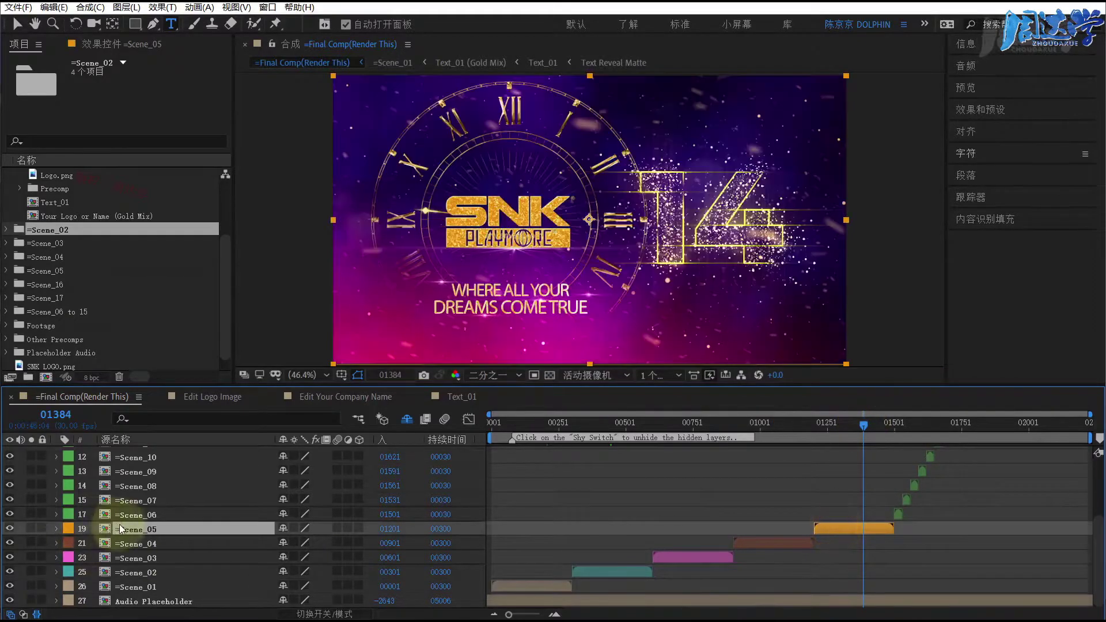
left_click(51, 268)
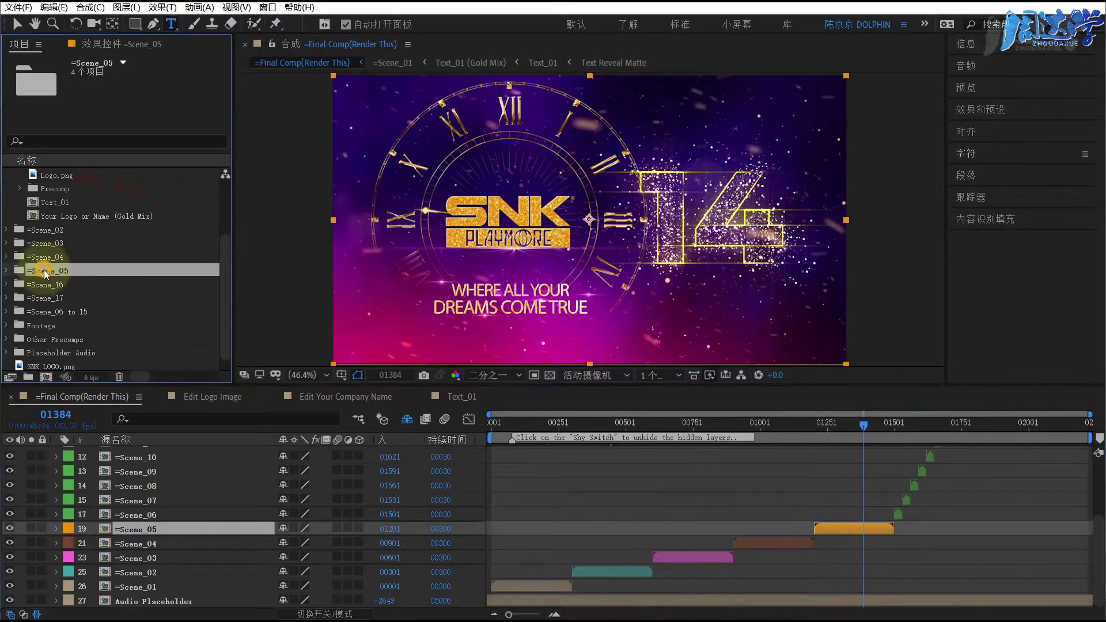
scroll(801, 517, "up", 3)
scroll(910, 470, "down", 3)
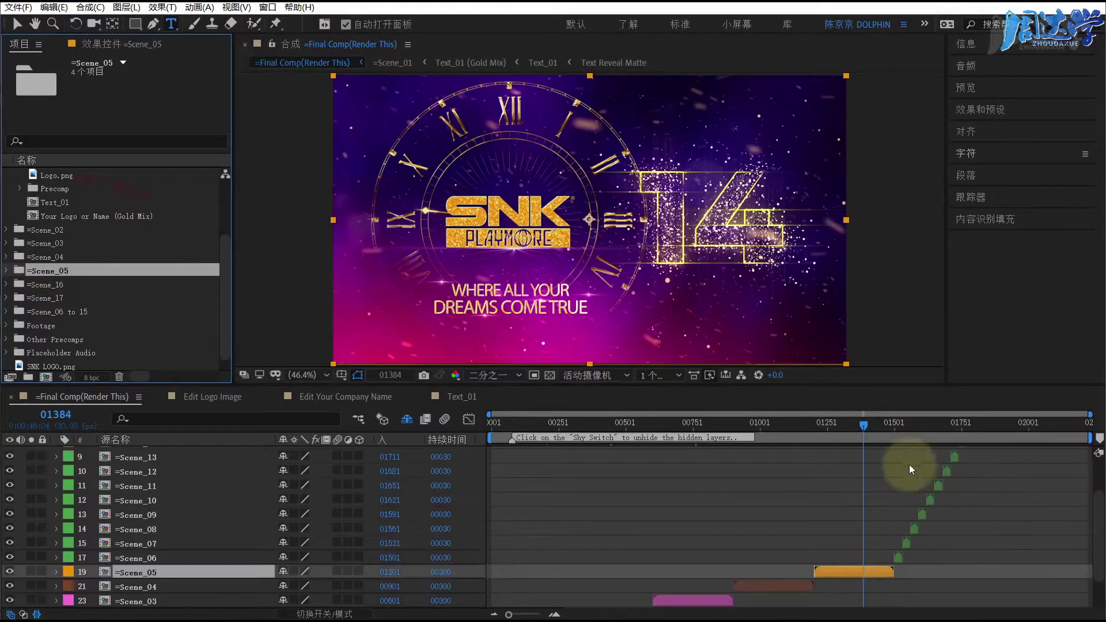
- Scrub on through frames 01513, 01733 and 01889 to 02100, inspecting Scene_06, Scene_16 and Scene_17
left_click_drag(894, 423, 898, 426)
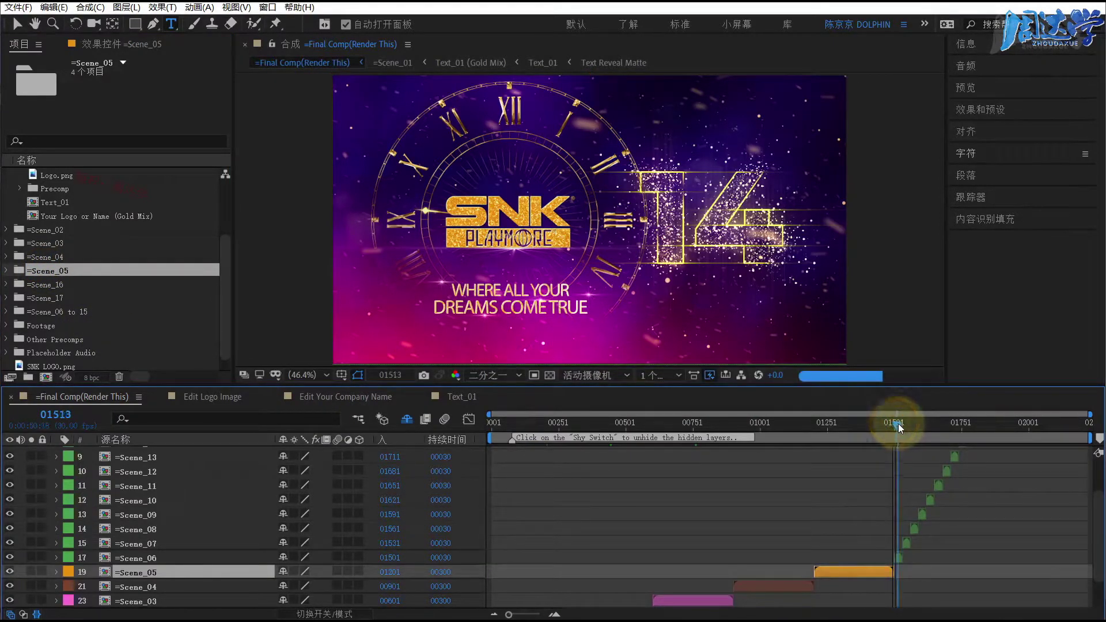
left_click(141, 558)
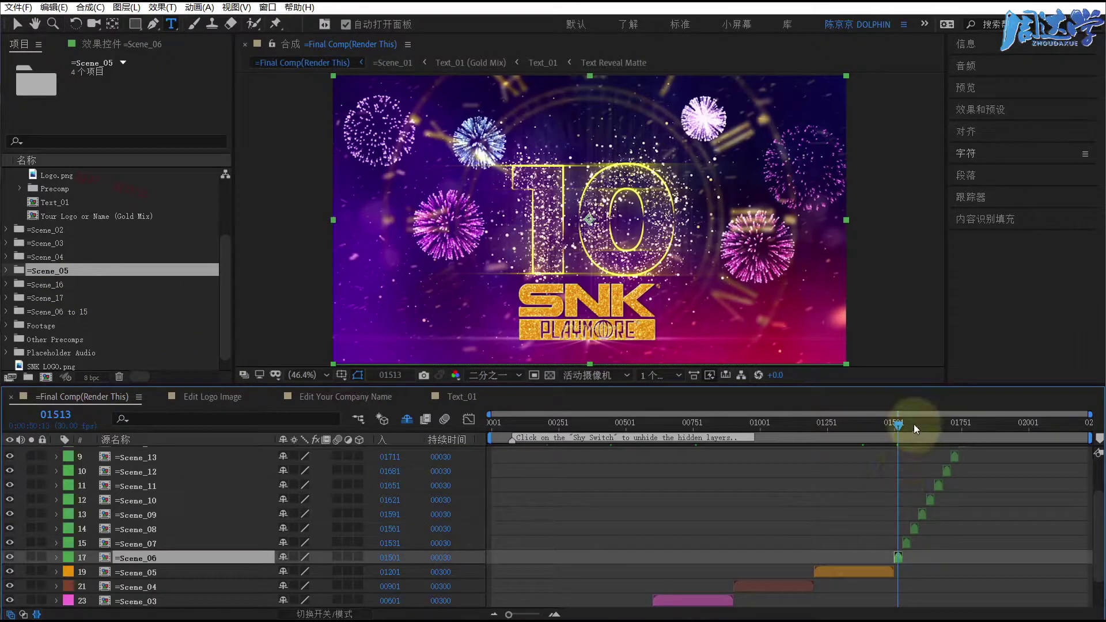
left_click_drag(913, 424, 929, 427)
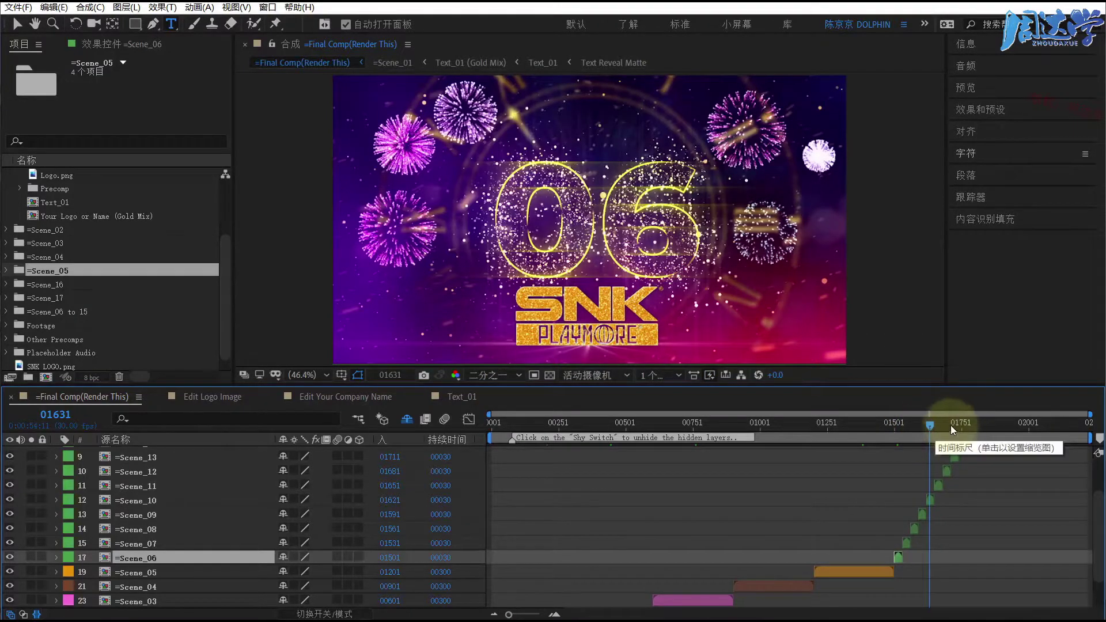
left_click_drag(955, 423, 956, 424)
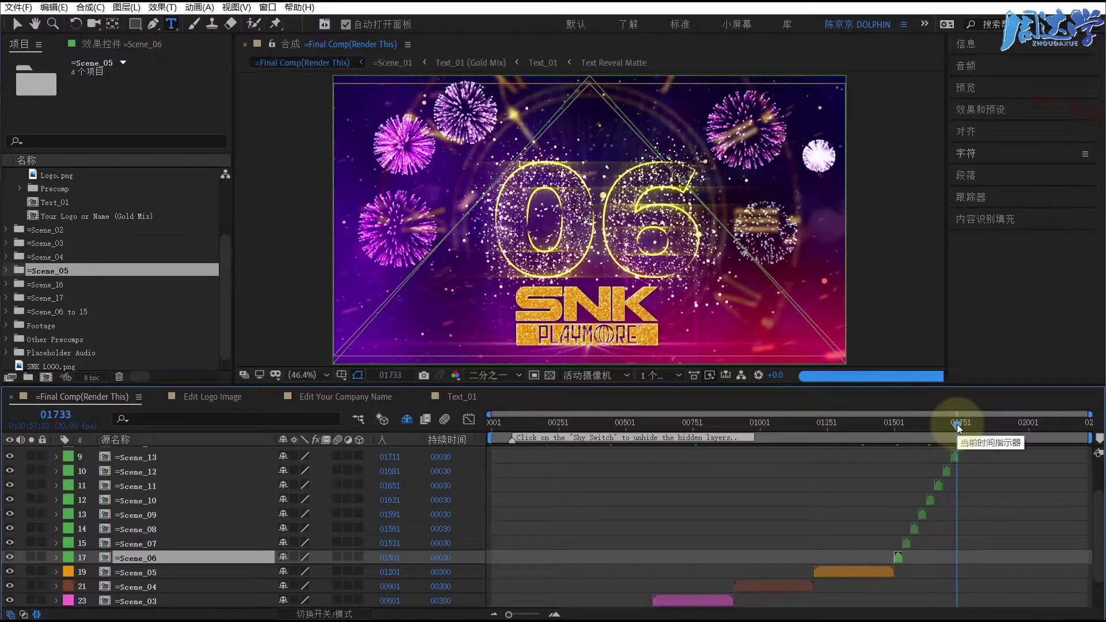
scroll(999, 517, "up", 2)
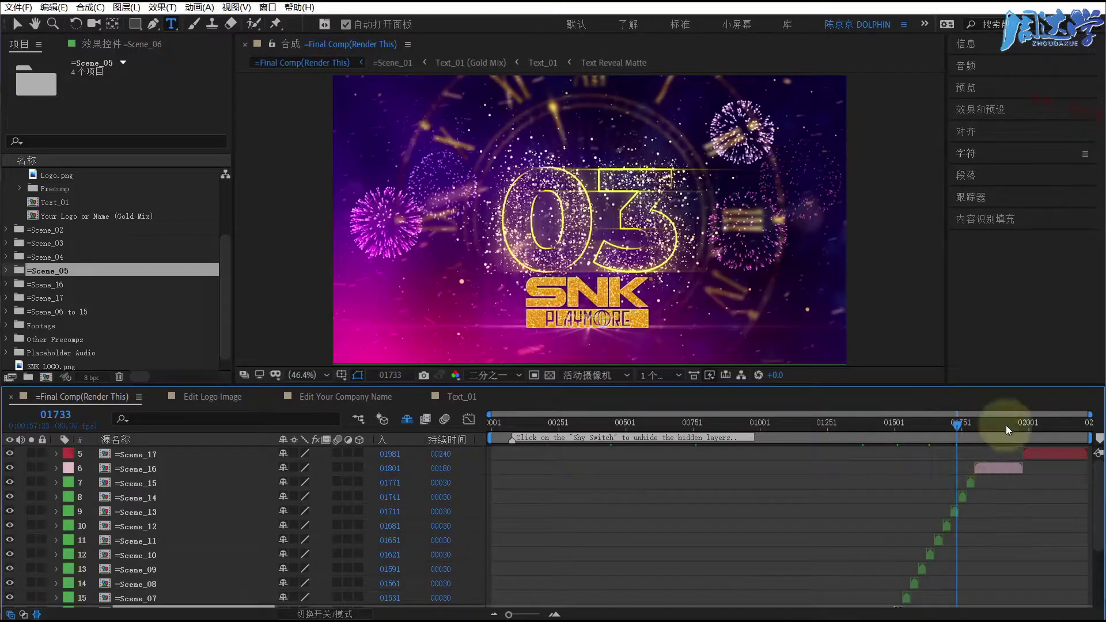
left_click_drag(1000, 425, 1000, 427)
left_click(1000, 464)
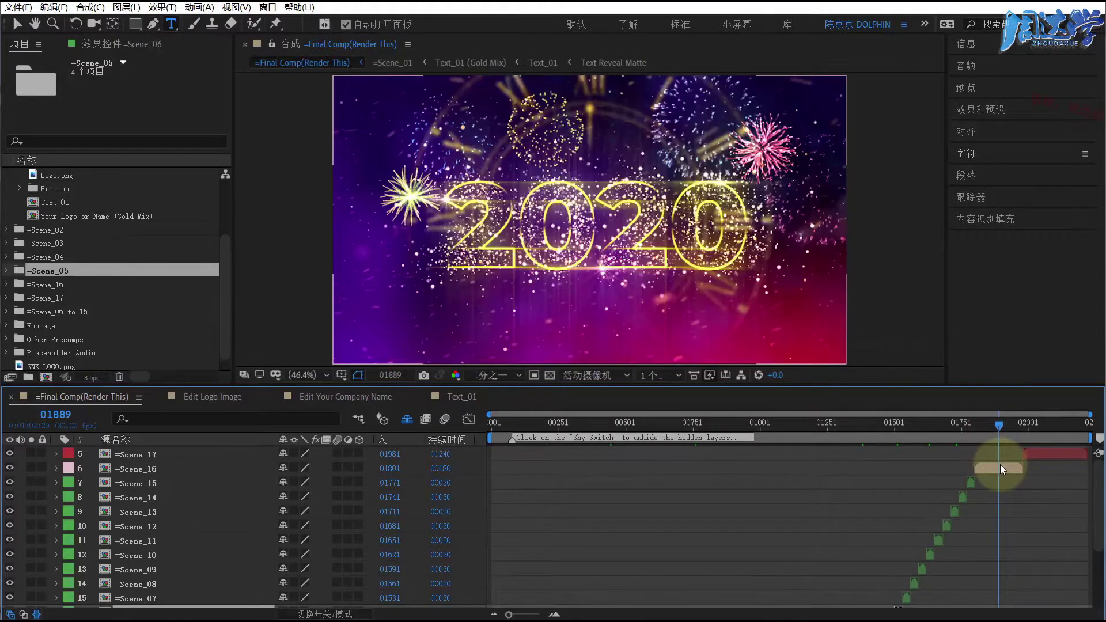
left_click(999, 467)
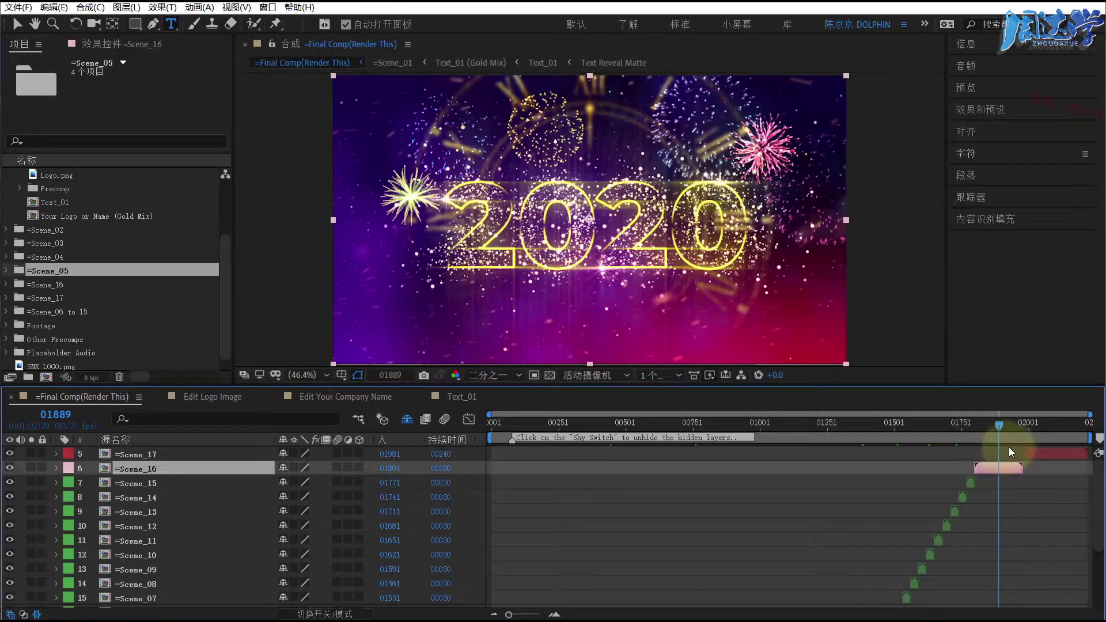
left_click_drag(1031, 428, 1056, 428)
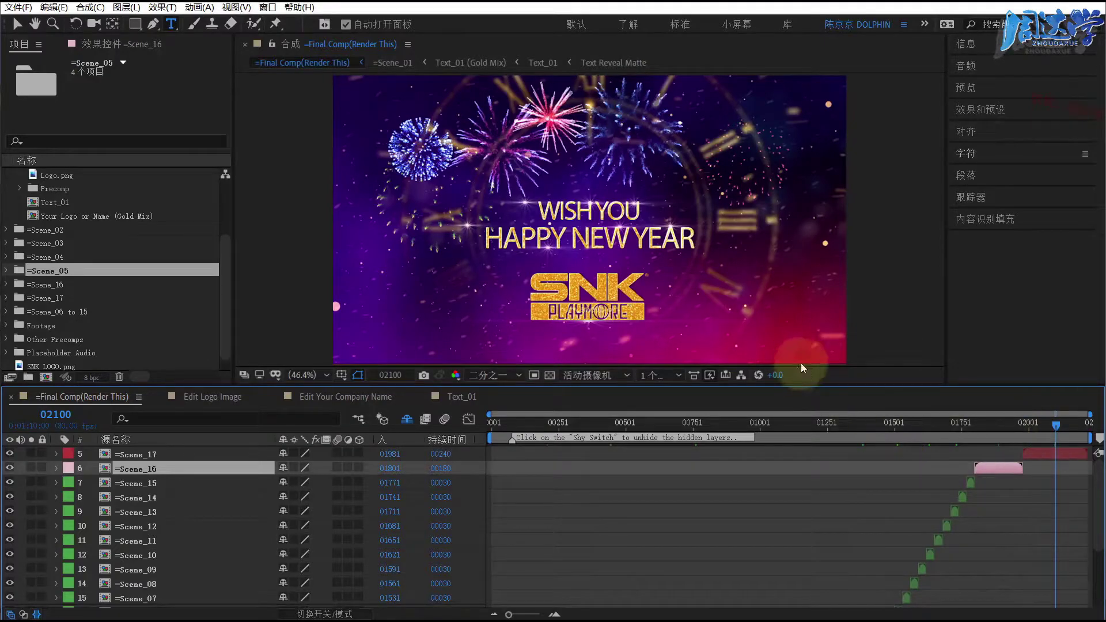
left_click(1035, 454)
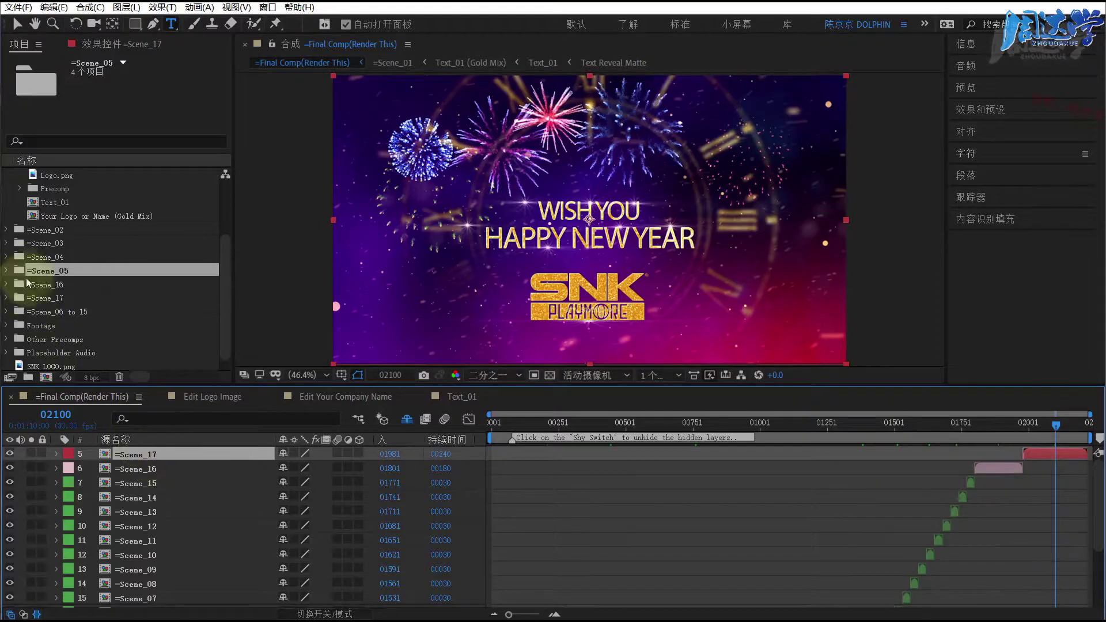
- In Scene_17's Edit Greetings Text composition, replace HAPPY NEW YEAR with THE BEST
double_click(42, 299)
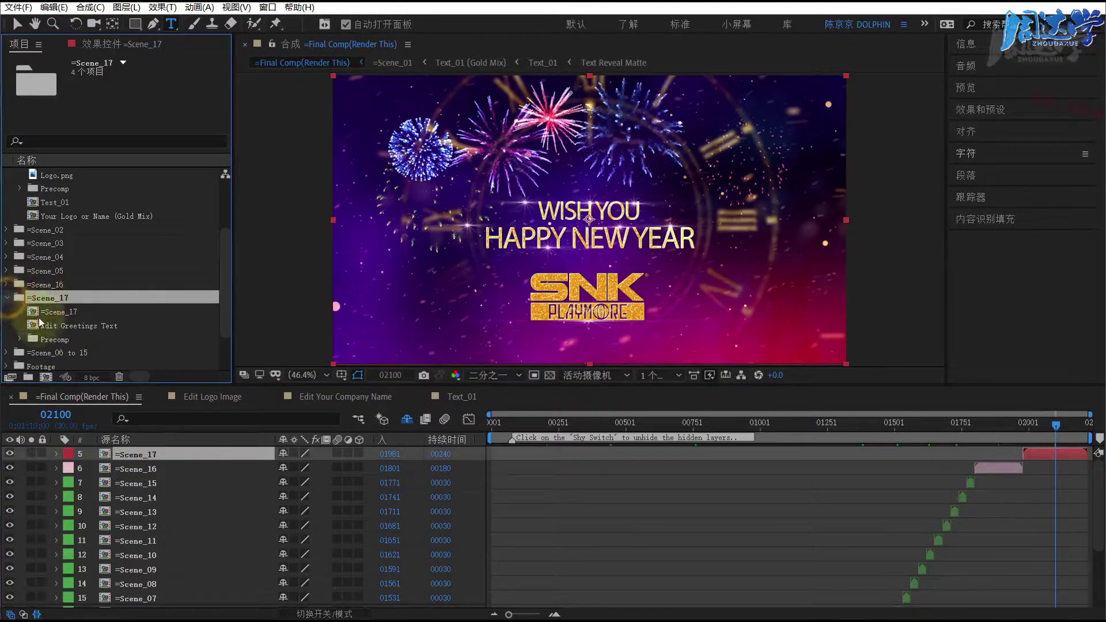
left_click(42, 316)
left_click(42, 328)
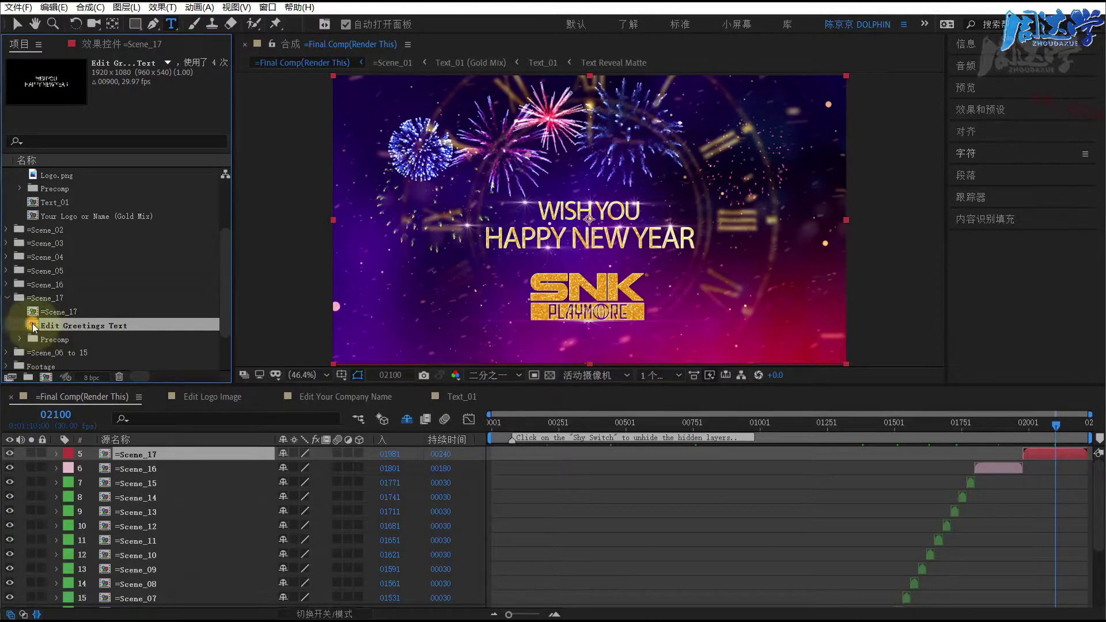
double_click(33, 327)
double_click(543, 238)
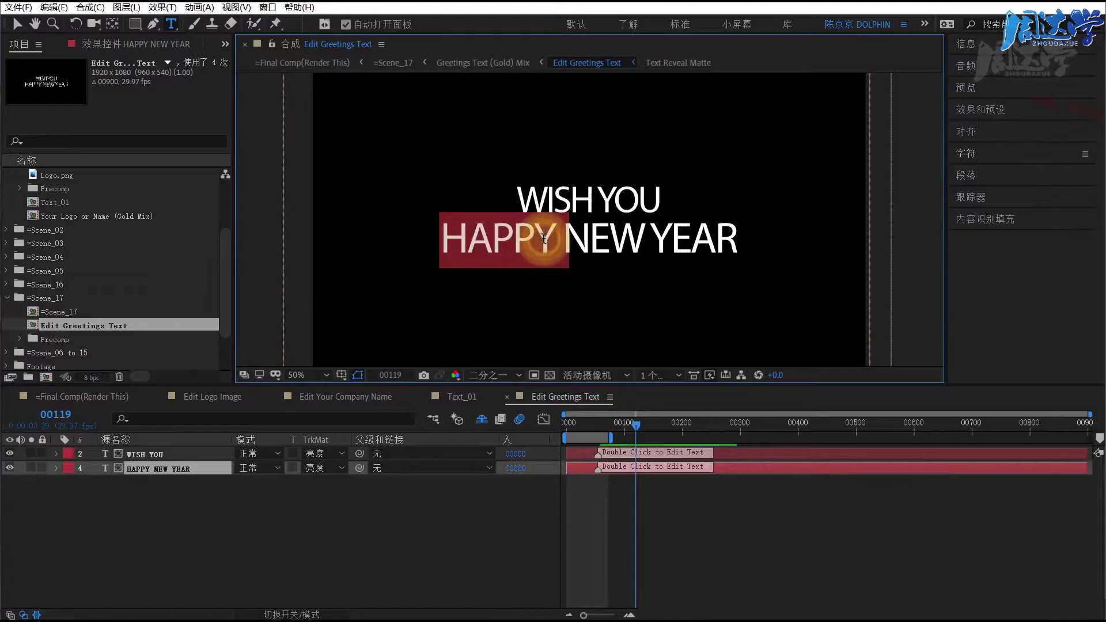
triple_click(543, 238)
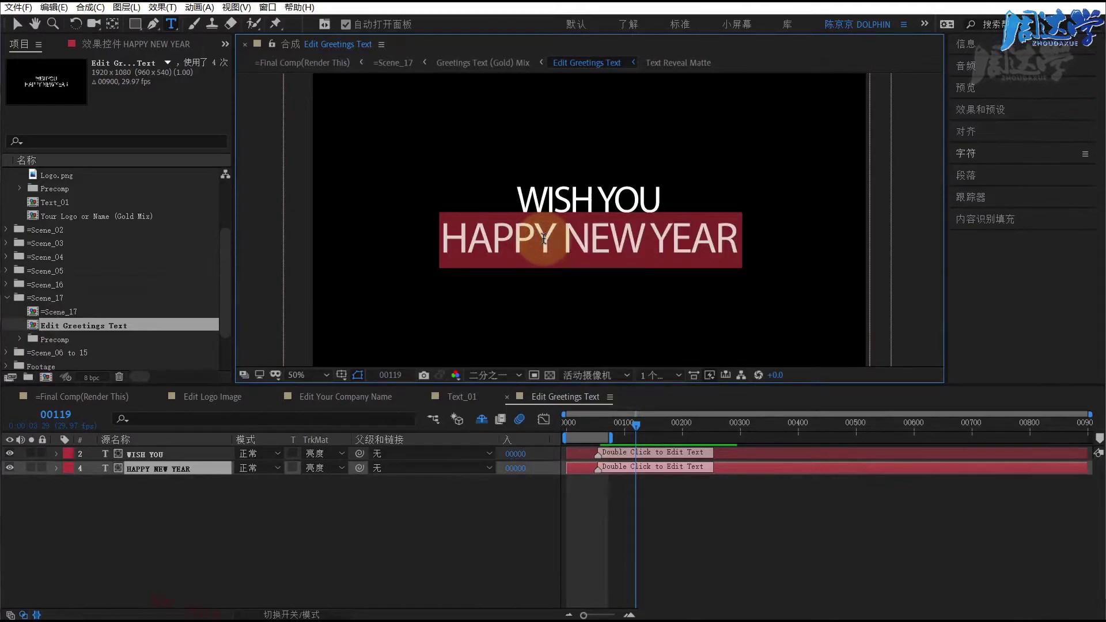
type("THE")
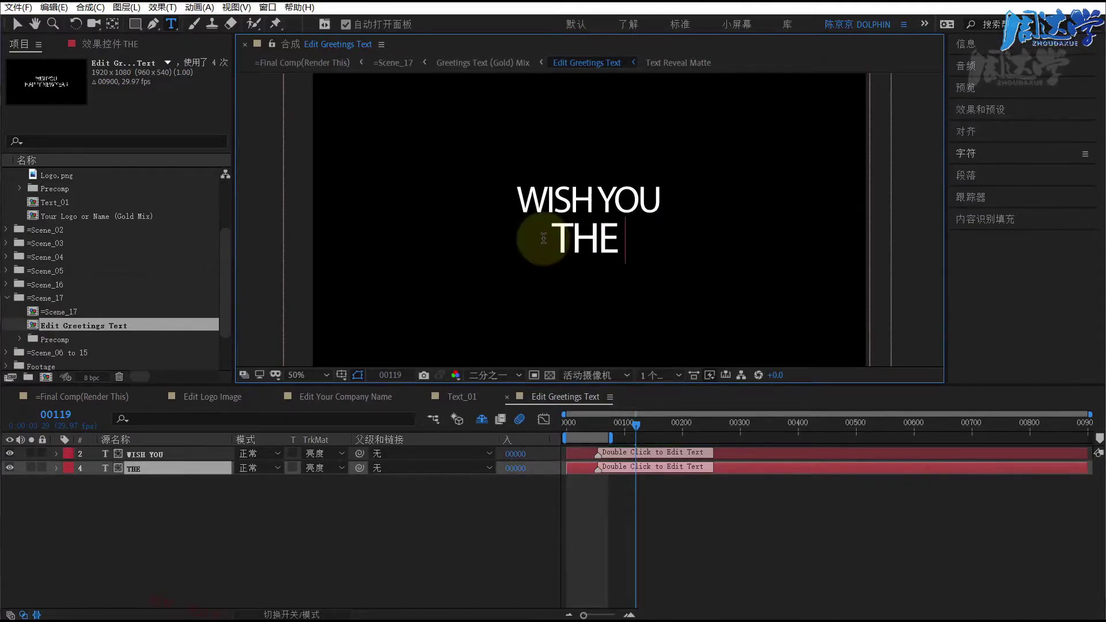
type(" BEST")
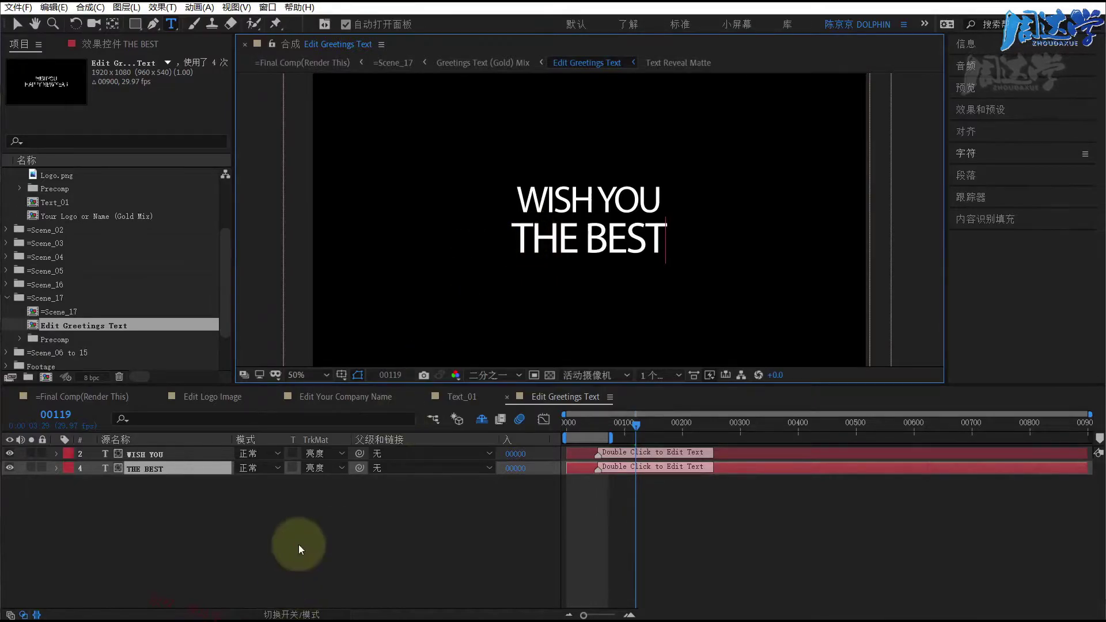
left_click(299, 545)
- Return to the Final Comp and select the Scene_15 layer
left_click(112, 396)
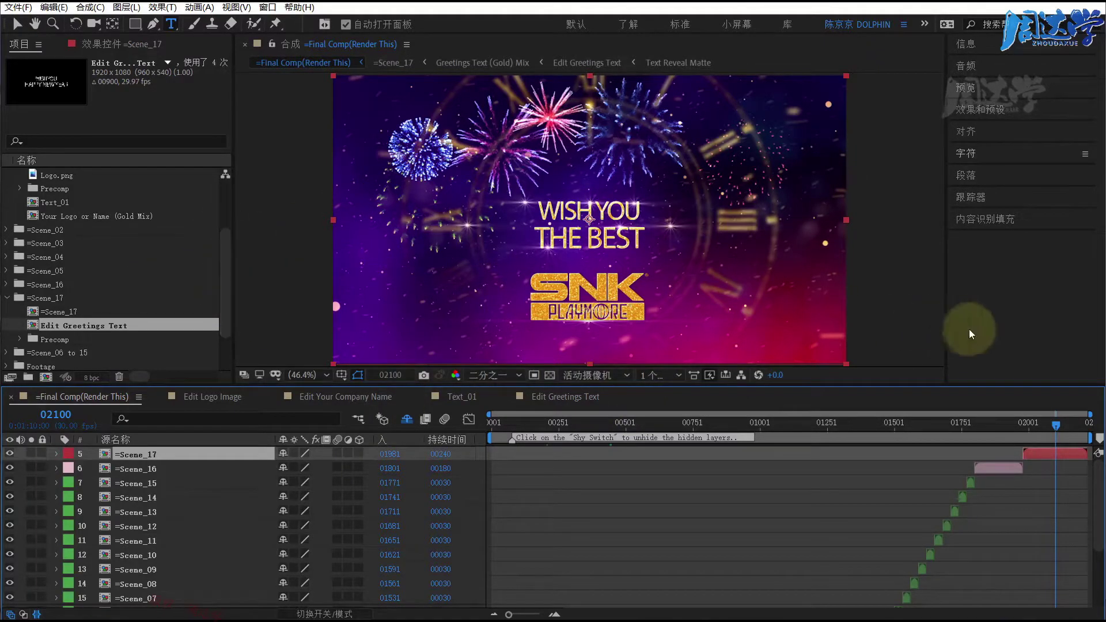
scroll(155, 495, "down", 3)
scroll(155, 522, "down", 1)
scroll(156, 521, "up", 4)
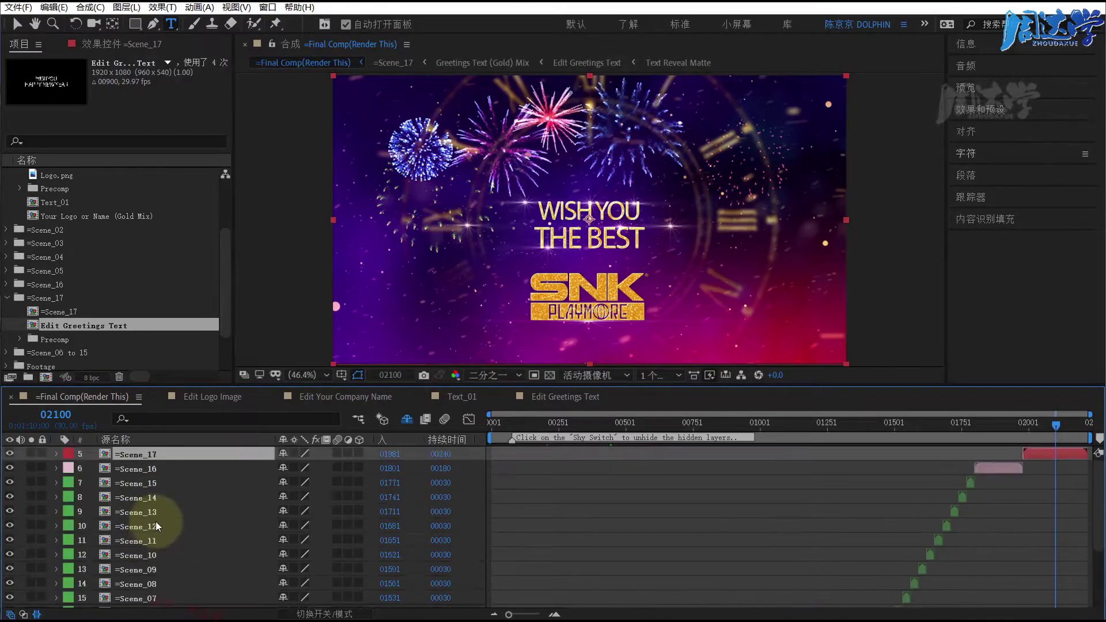
scroll(85, 272, "up", 3)
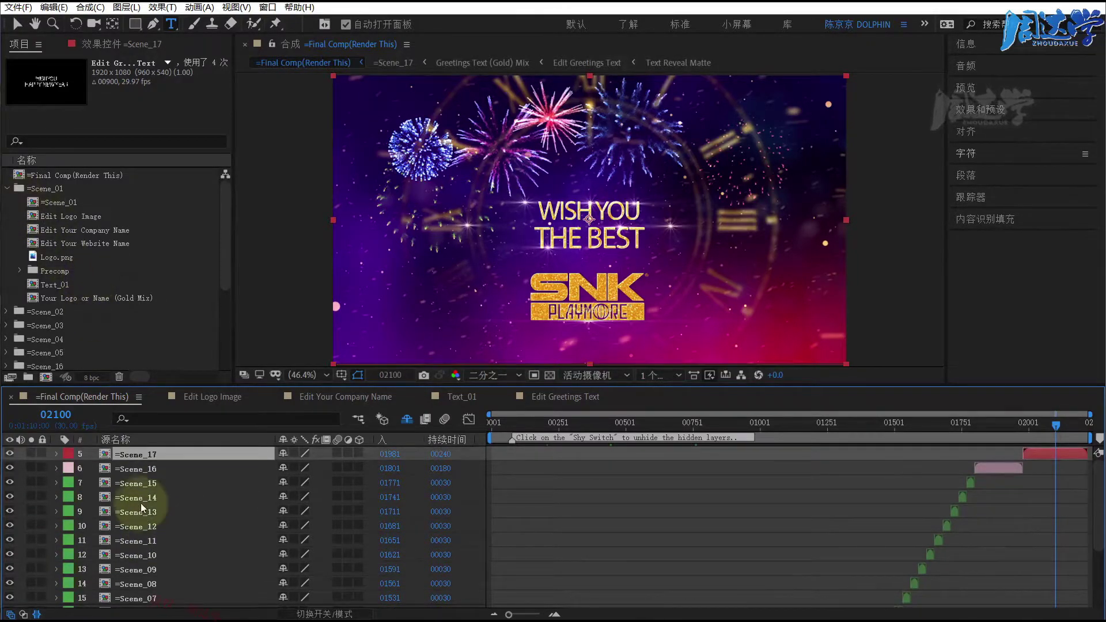
left_click(150, 488)
- Open NewYear_Countdown_CC.aep from 6-特效类模板修改全解析's countdown Project folder, discarding the old project's changes
left_click(53, 218)
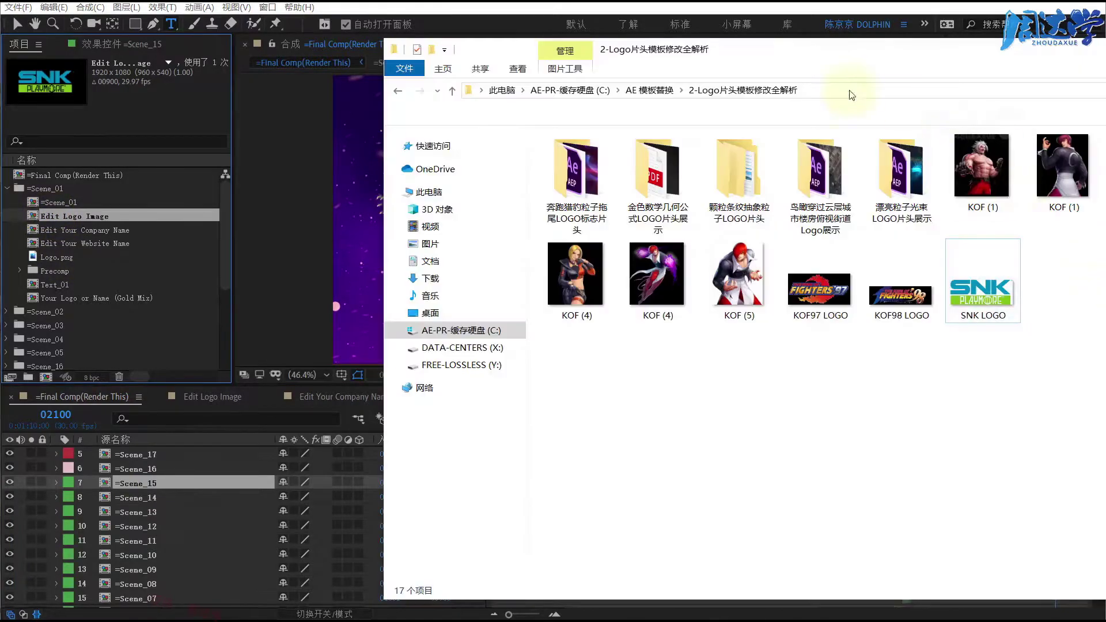
left_click(647, 92)
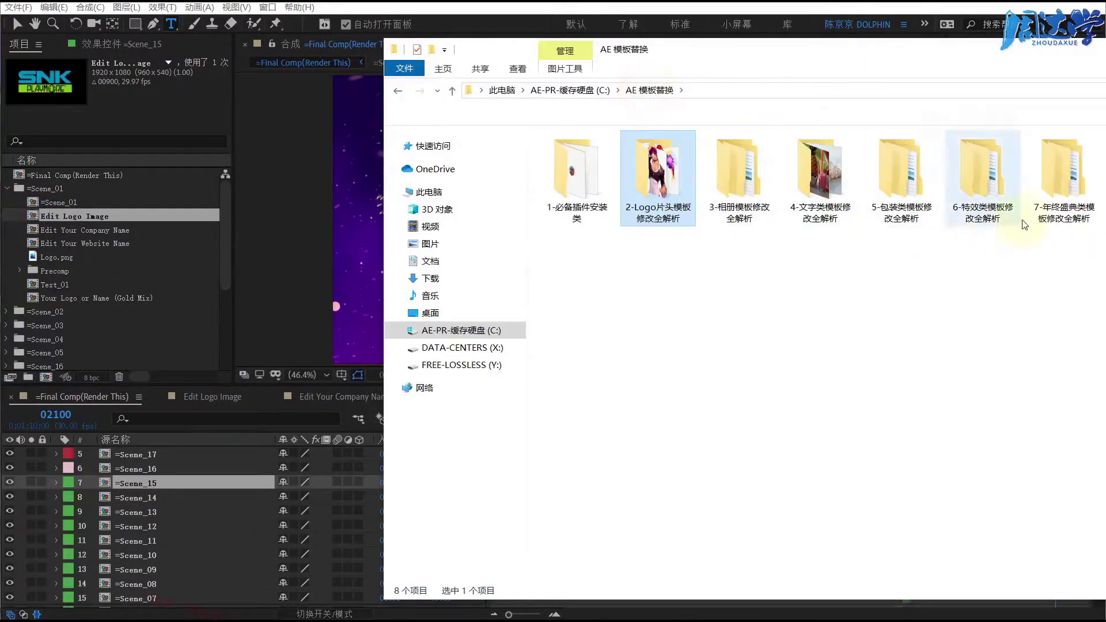
left_click(982, 177)
double_click(982, 177)
double_click(640, 180)
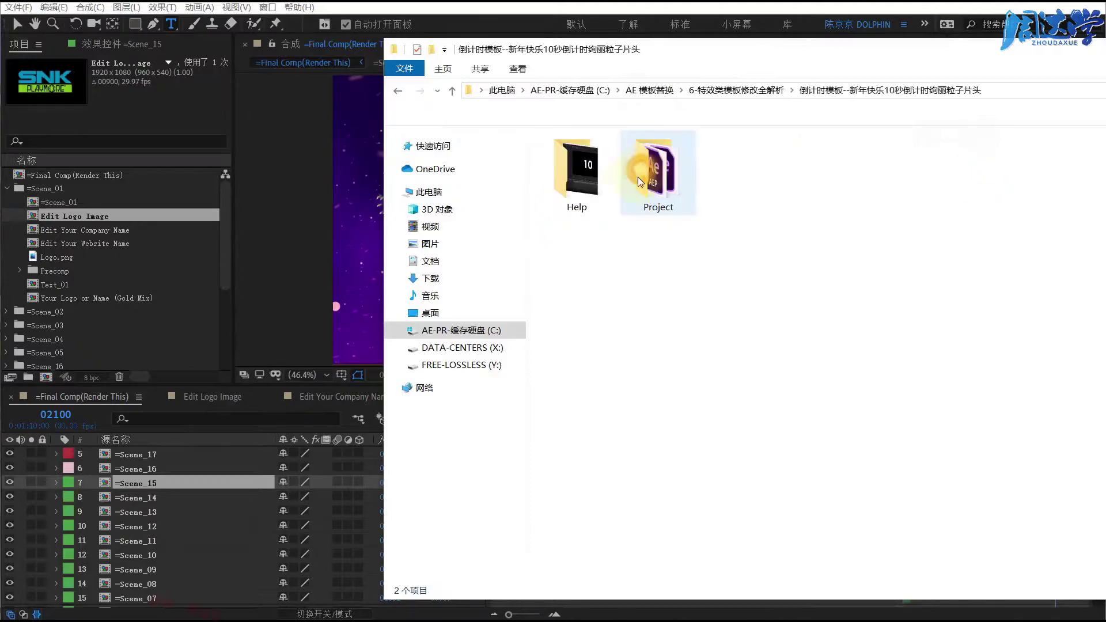
double_click(648, 171)
left_click(606, 174)
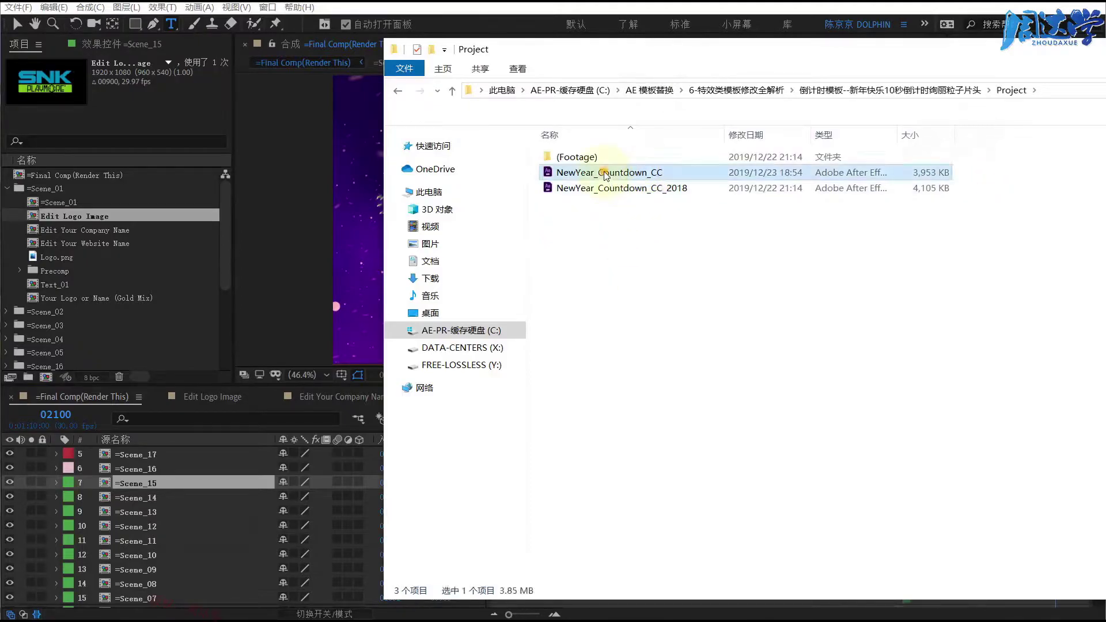
double_click(606, 174)
left_click(628, 328)
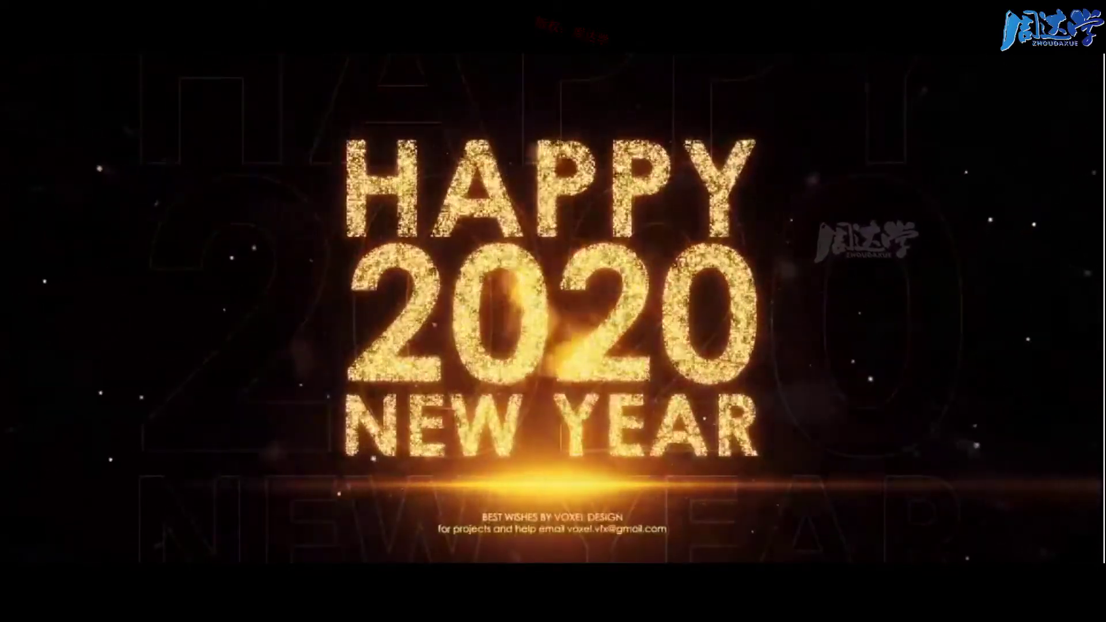
- Leave the template preview, enlarge the viewer, select CountDown_HD and fit the composition to view
left_click(713, 457)
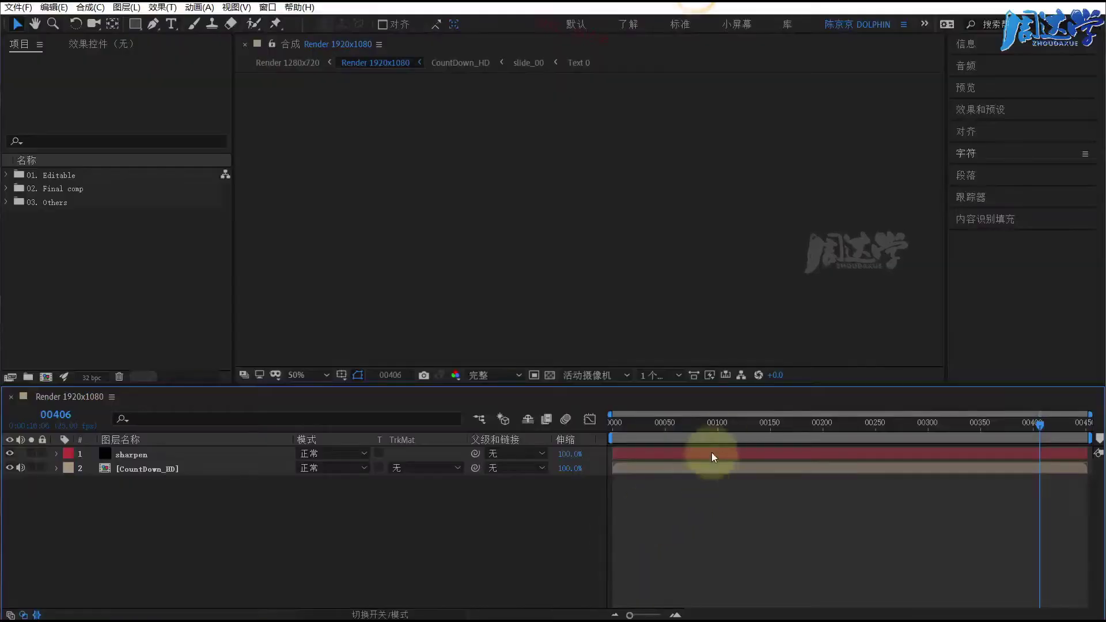
left_click(671, 424)
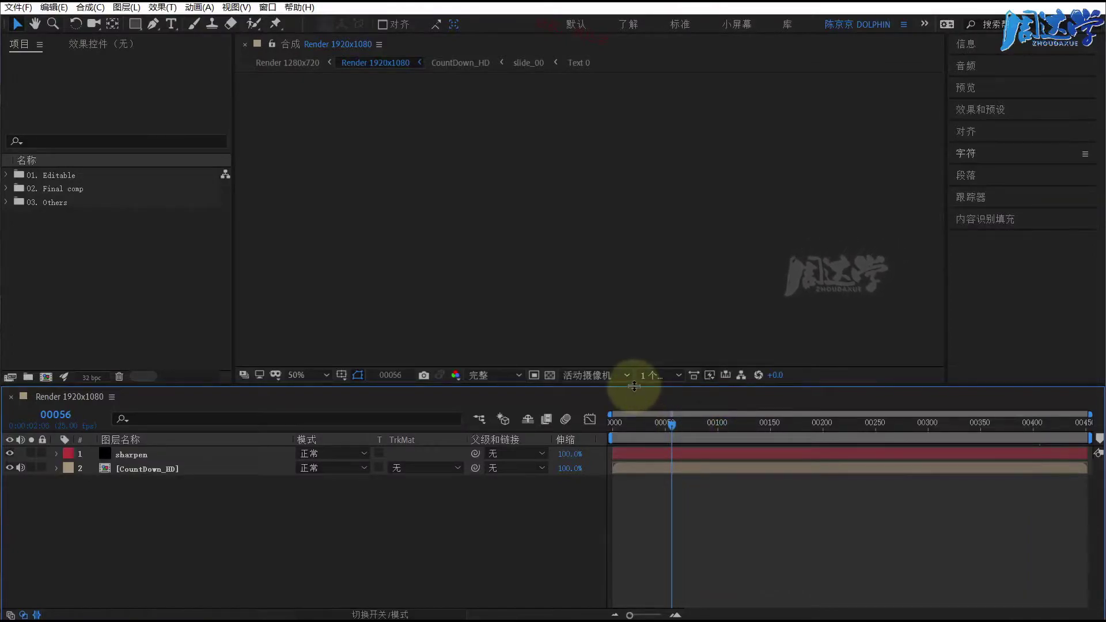
left_click_drag(634, 386, 635, 443)
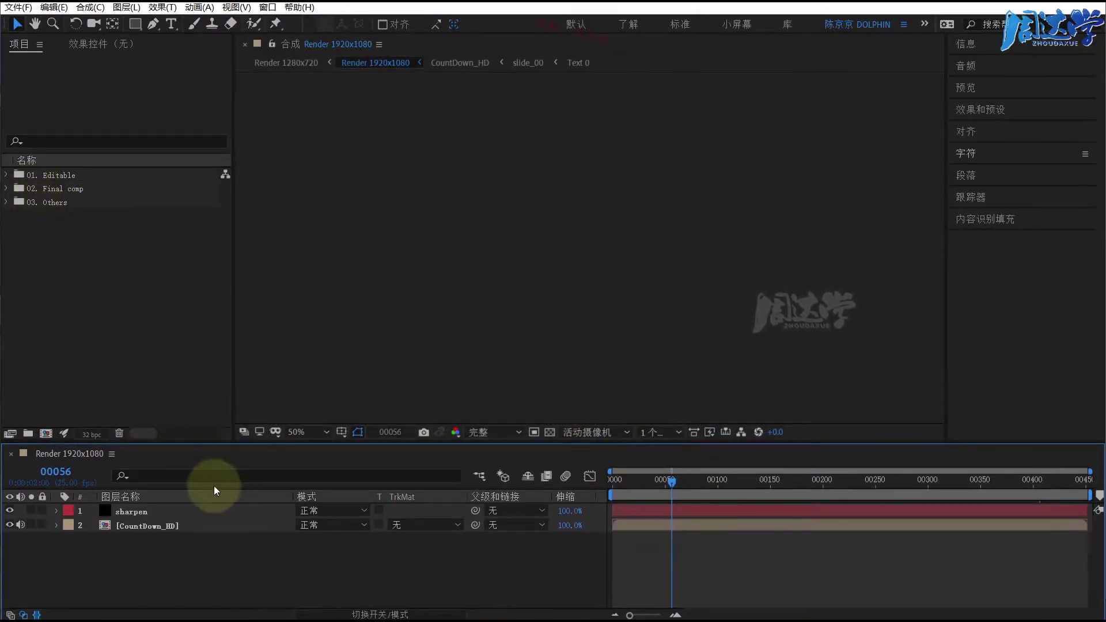
left_click(135, 524)
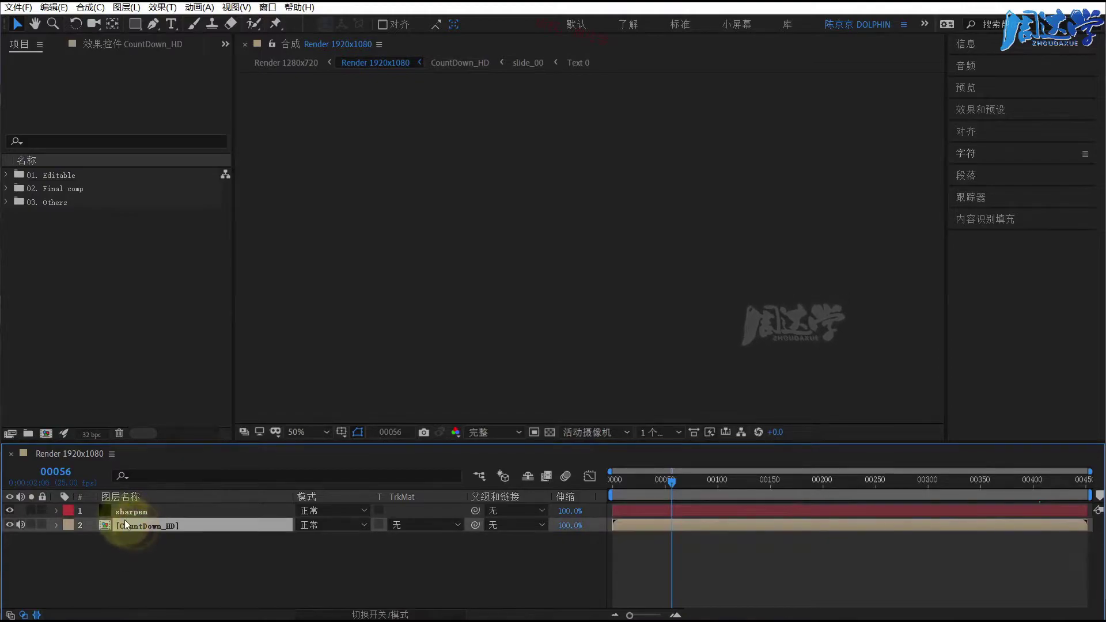
left_click(308, 434)
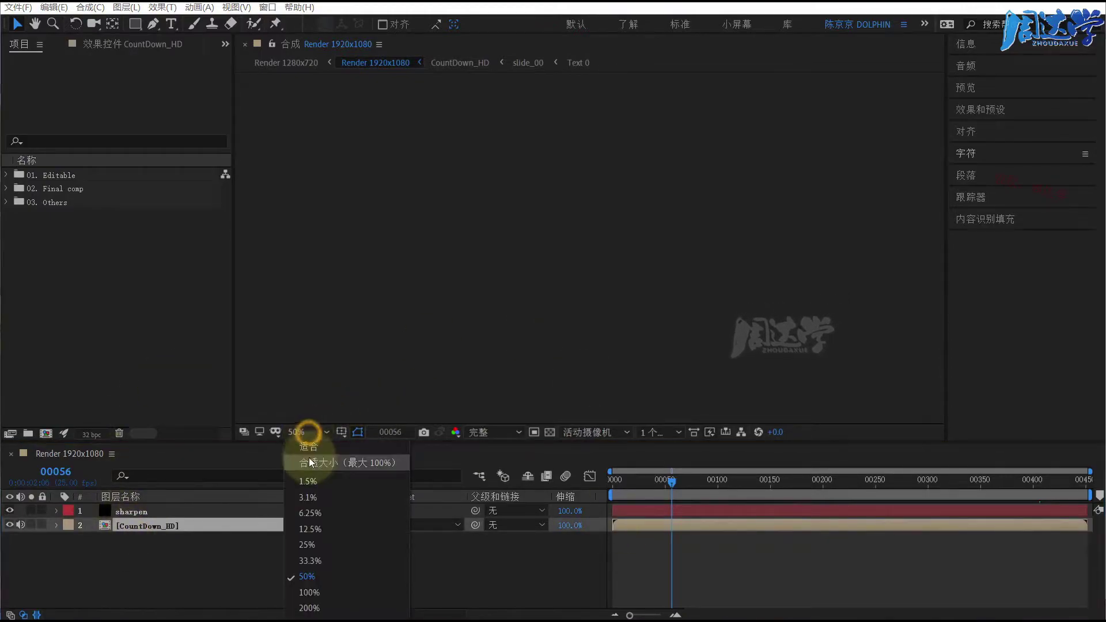
left_click(309, 458)
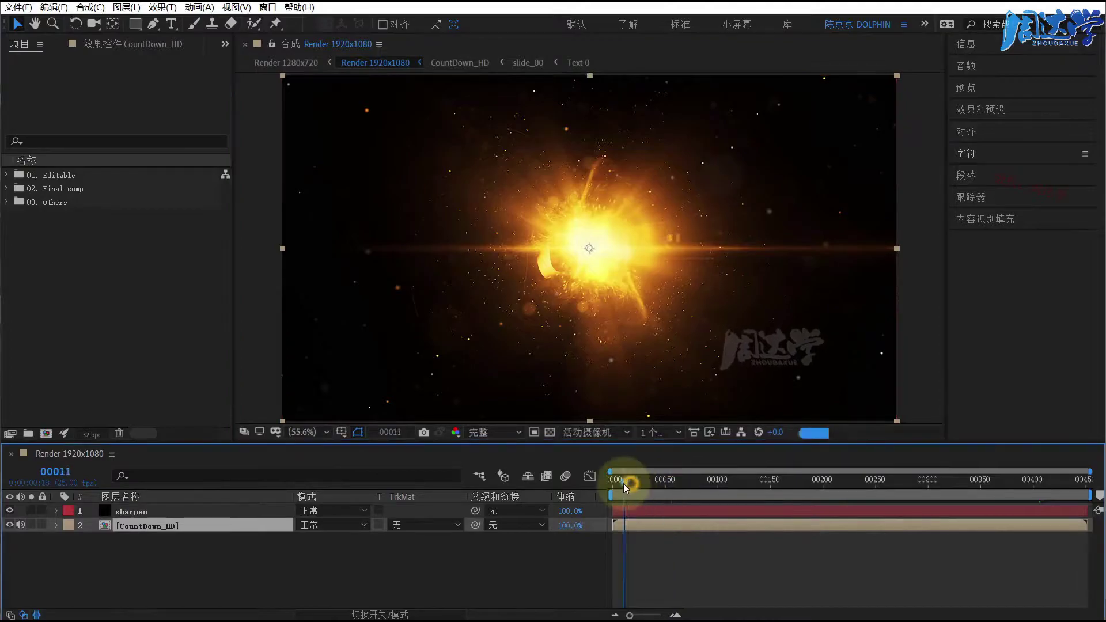
- Scrub the countdown through frames 00226 and 00348 to the HAPPY 2020 NEW YEAR title at 00410
left_click_drag(623, 483, 725, 479)
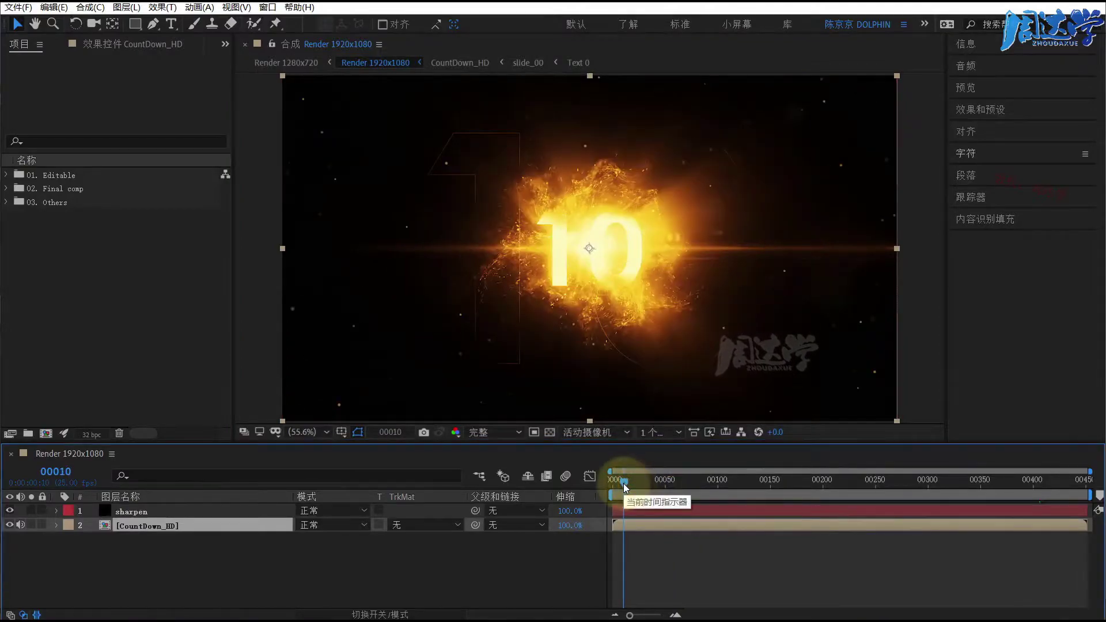
left_click(850, 482)
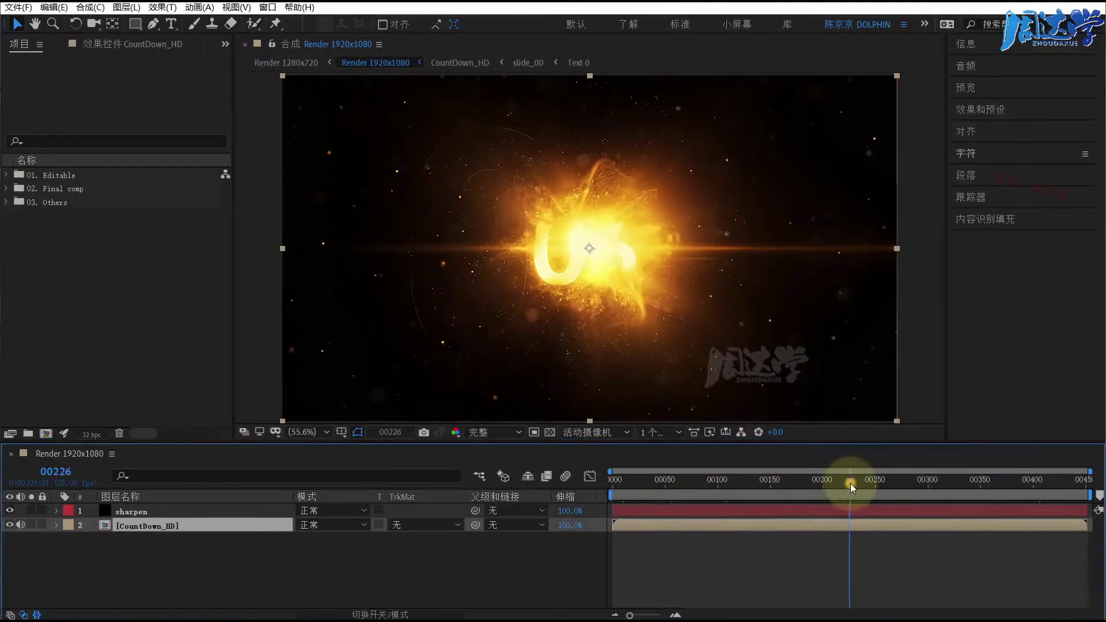
left_click(980, 483)
left_click(1043, 483)
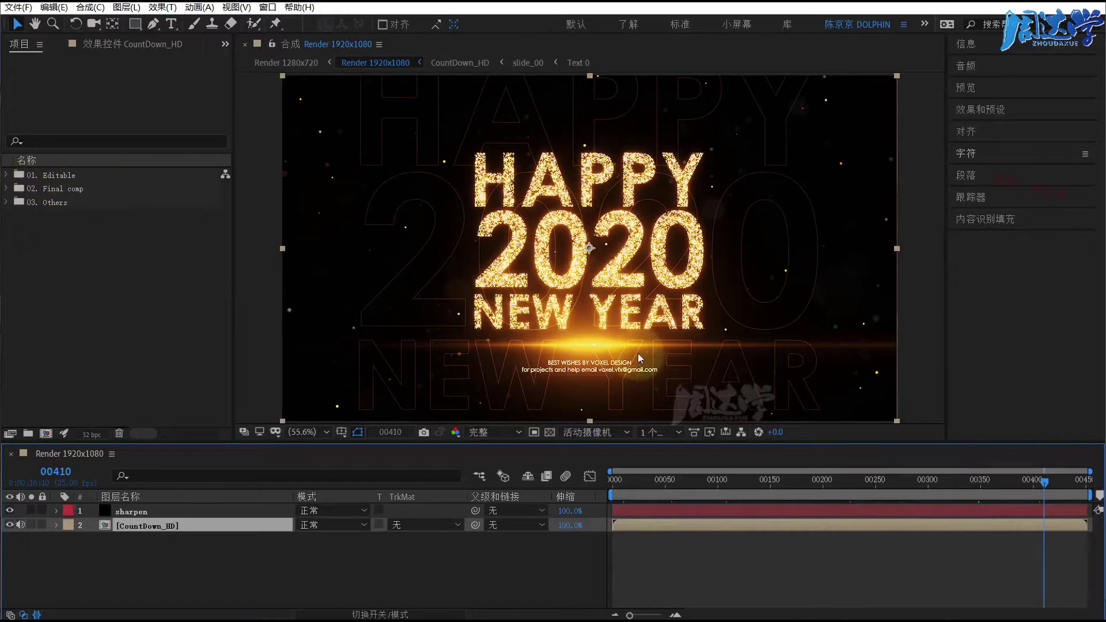
- Expand 01. Editable > Text in the project and open the Text 11 composition
left_click(5, 175)
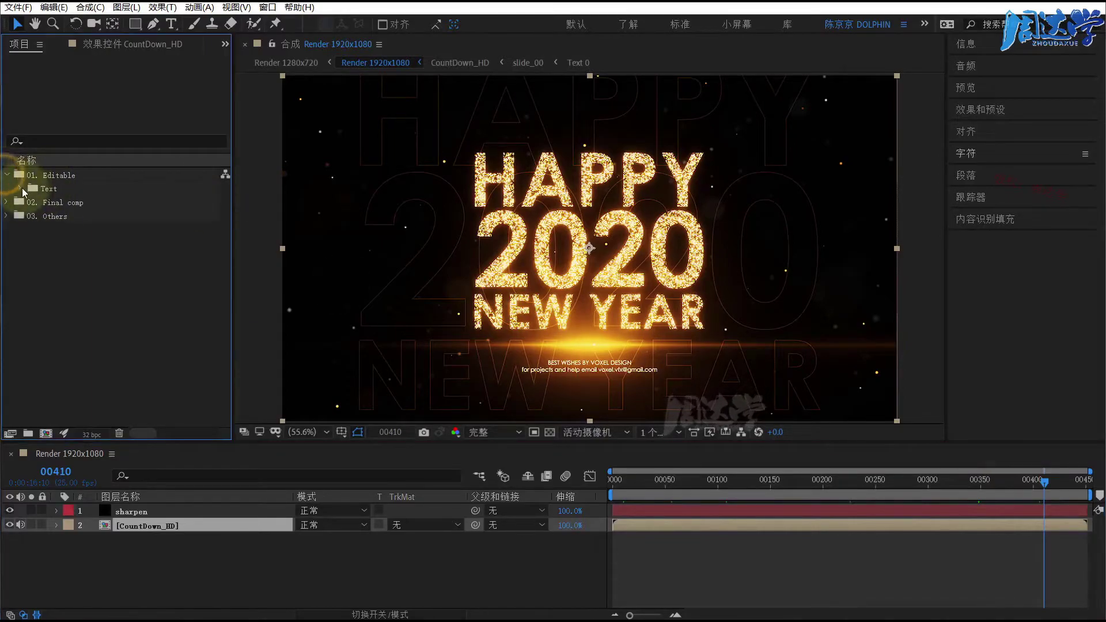
left_click(21, 189)
left_click(55, 202)
left_click(58, 229)
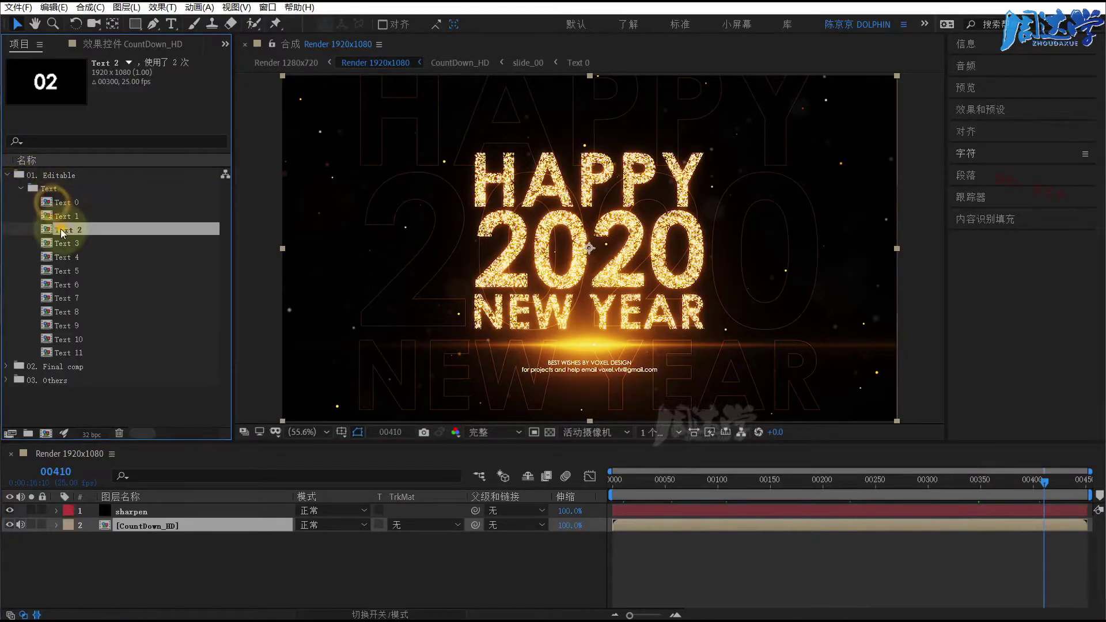
left_click(59, 314)
left_click(67, 354)
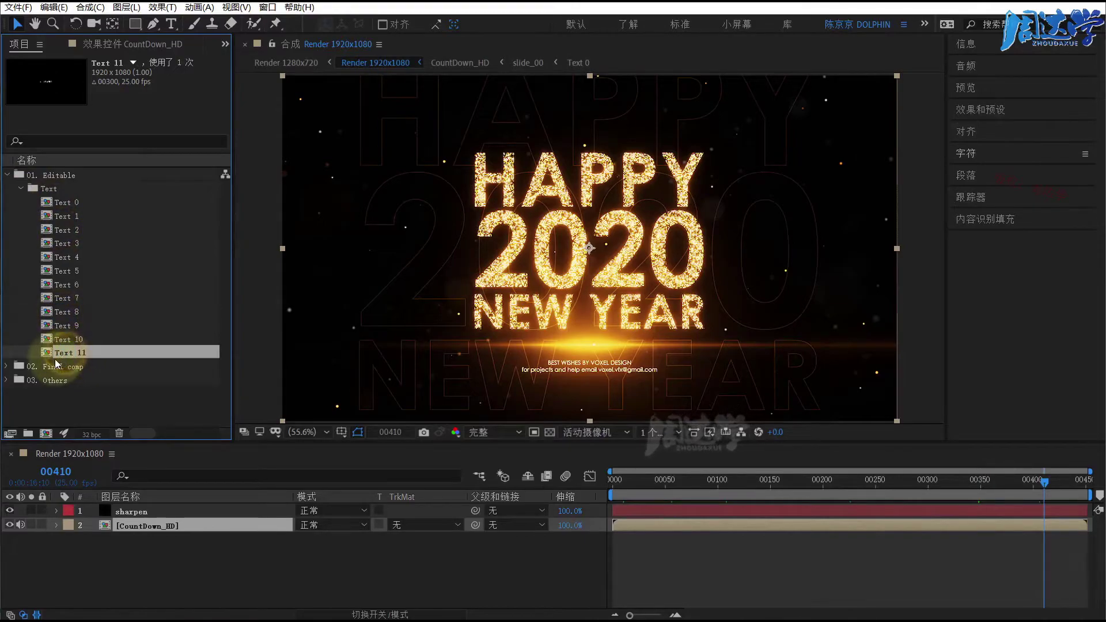
double_click(48, 354)
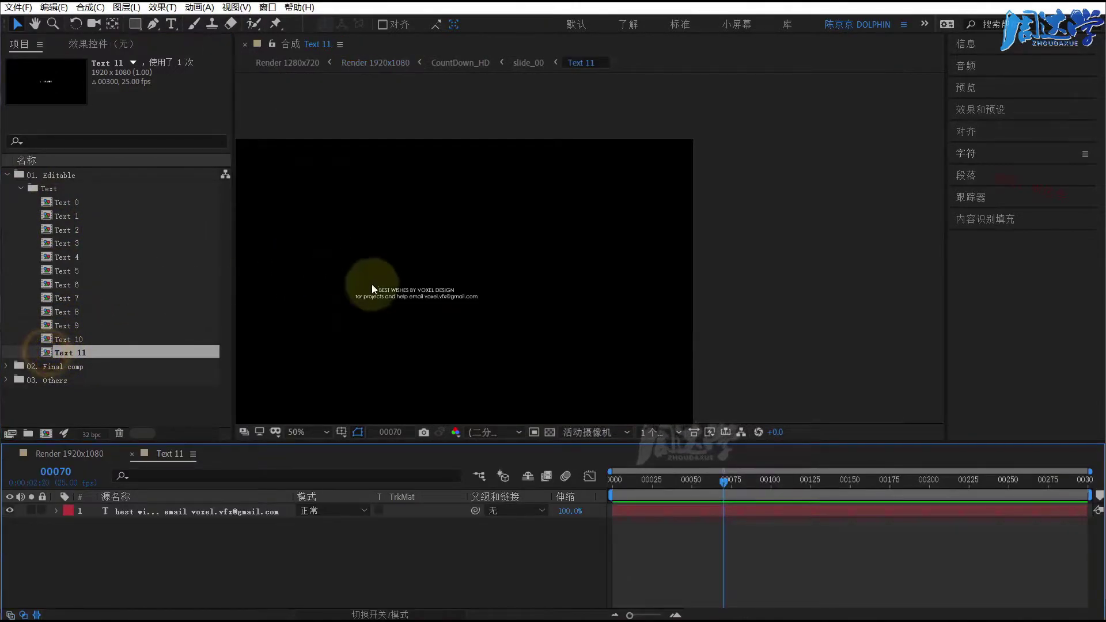
- Replace the credit's second line with 设计传说, then go back to Render 1920x1080
scroll(316, 319, "up", 2)
left_click_drag(357, 289, 648, 213)
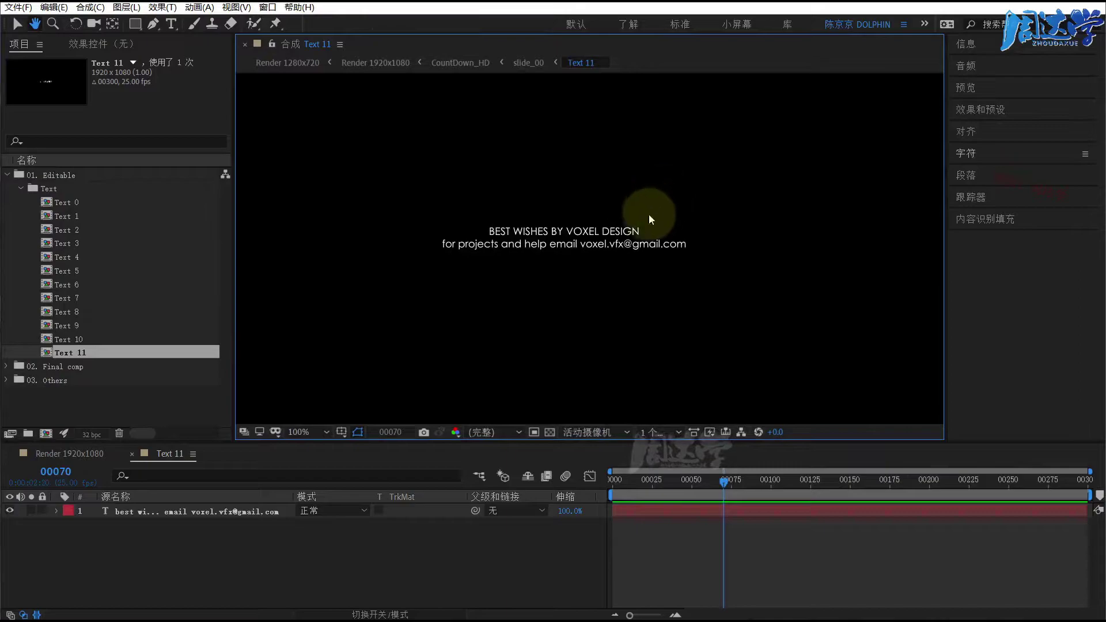
left_click(555, 244)
double_click(521, 240)
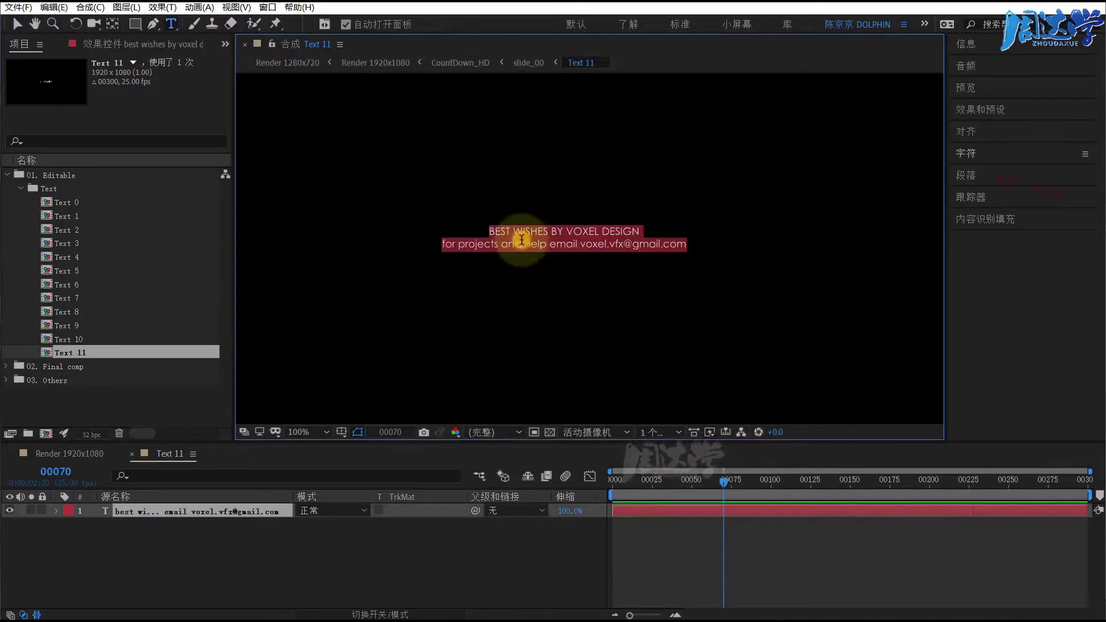
triple_click(621, 249)
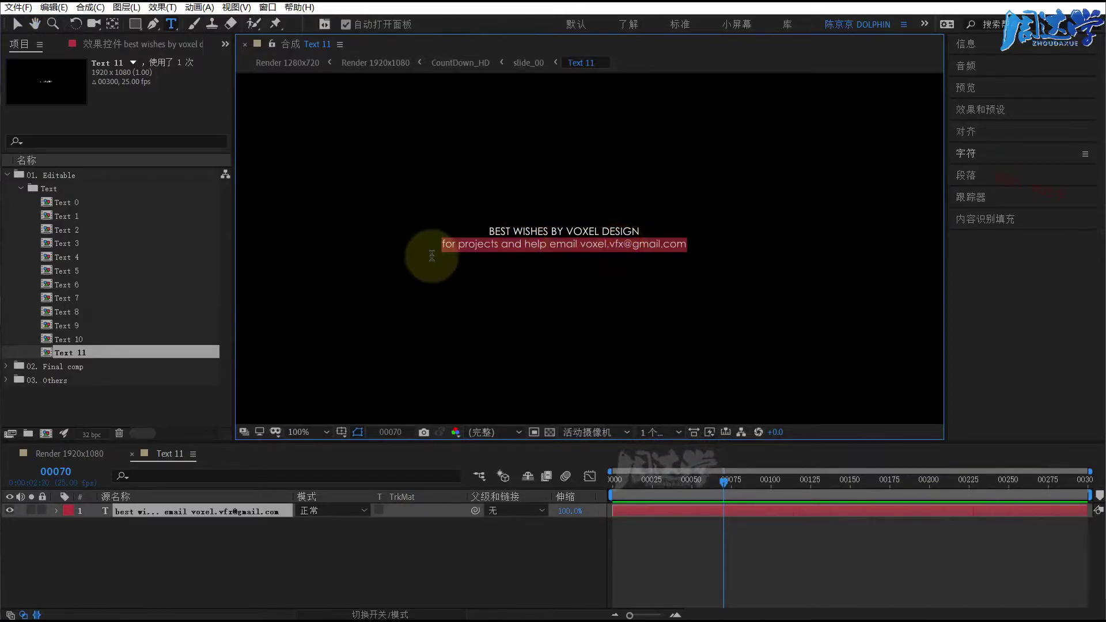
type("设计传说")
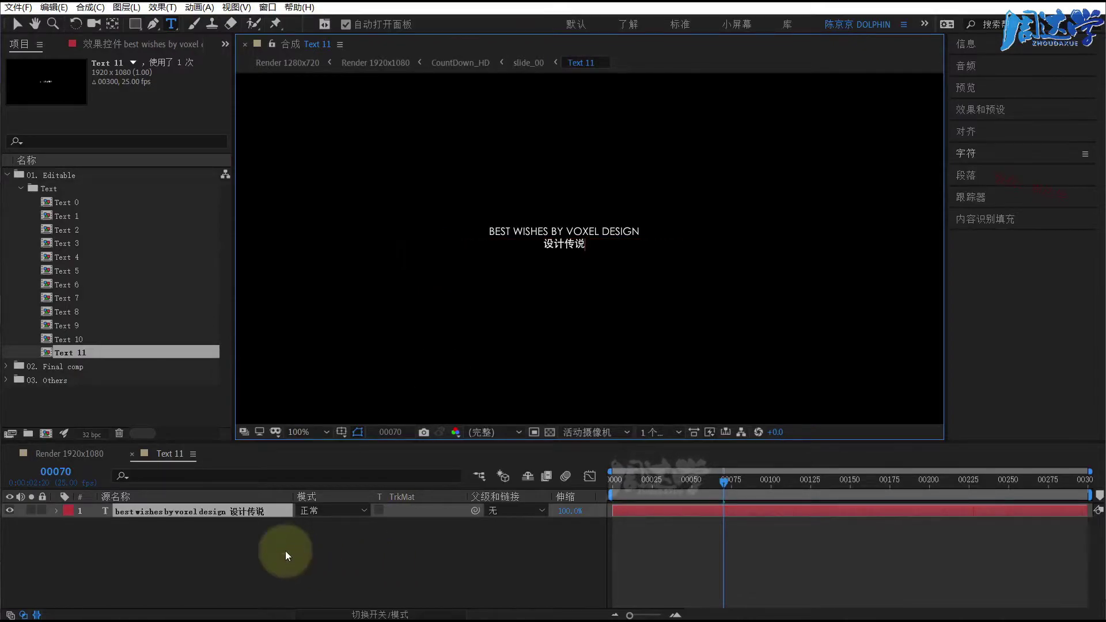
left_click(285, 608)
left_click(61, 453)
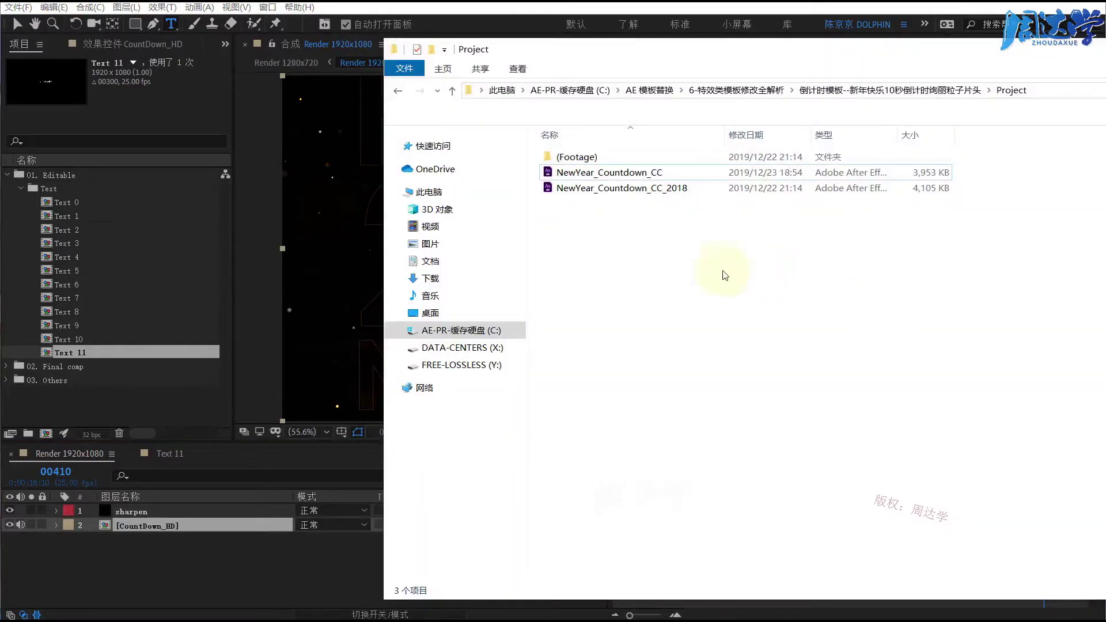
key("BackSpace")
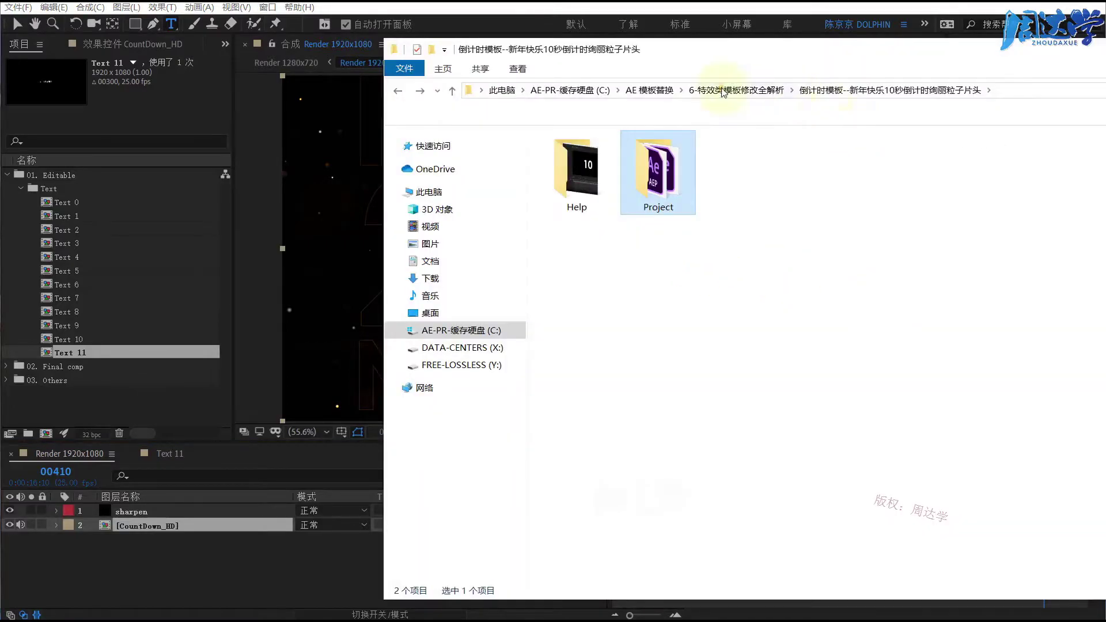
- Open the 中国风祥云灯笼 New Year Countdown project, closing the previous project without saving
left_click(723, 91)
double_click(616, 184)
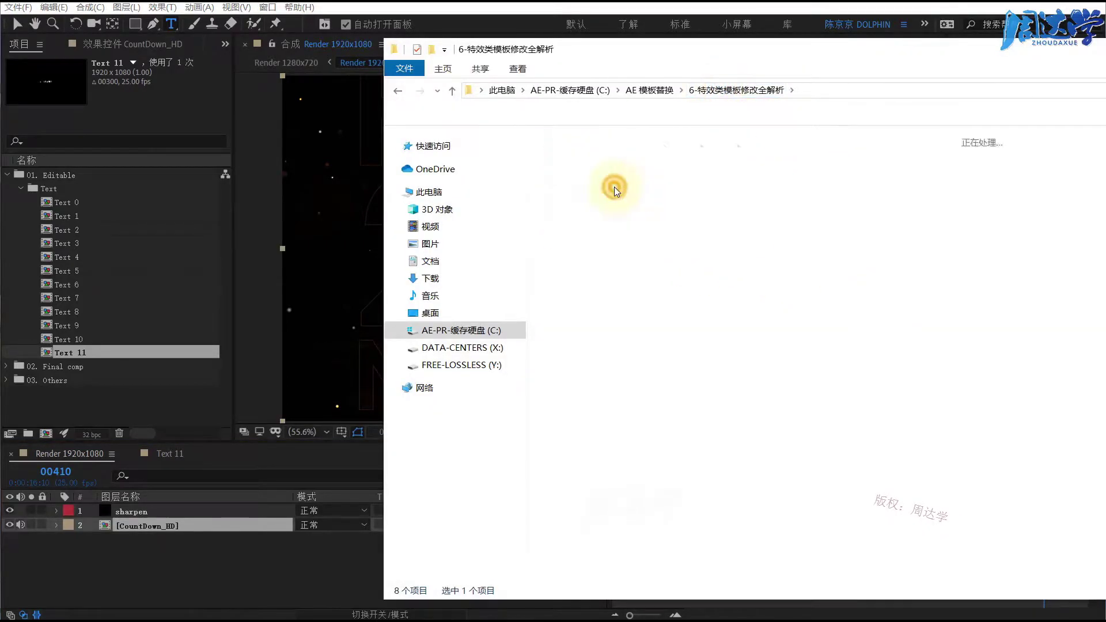
left_click(729, 185)
double_click(729, 185)
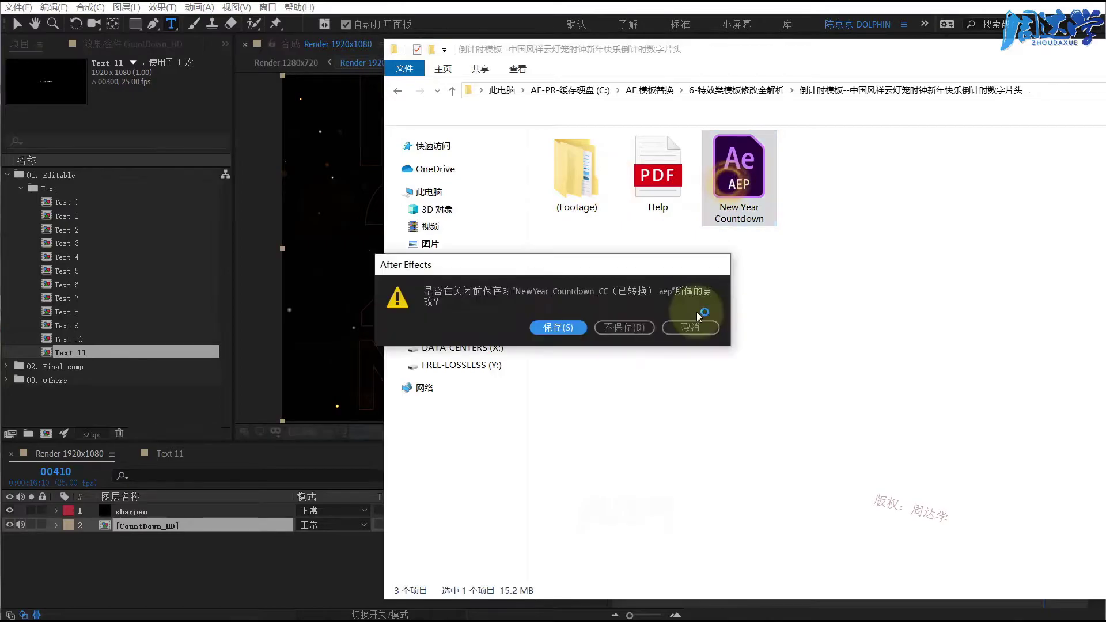
left_click(624, 329)
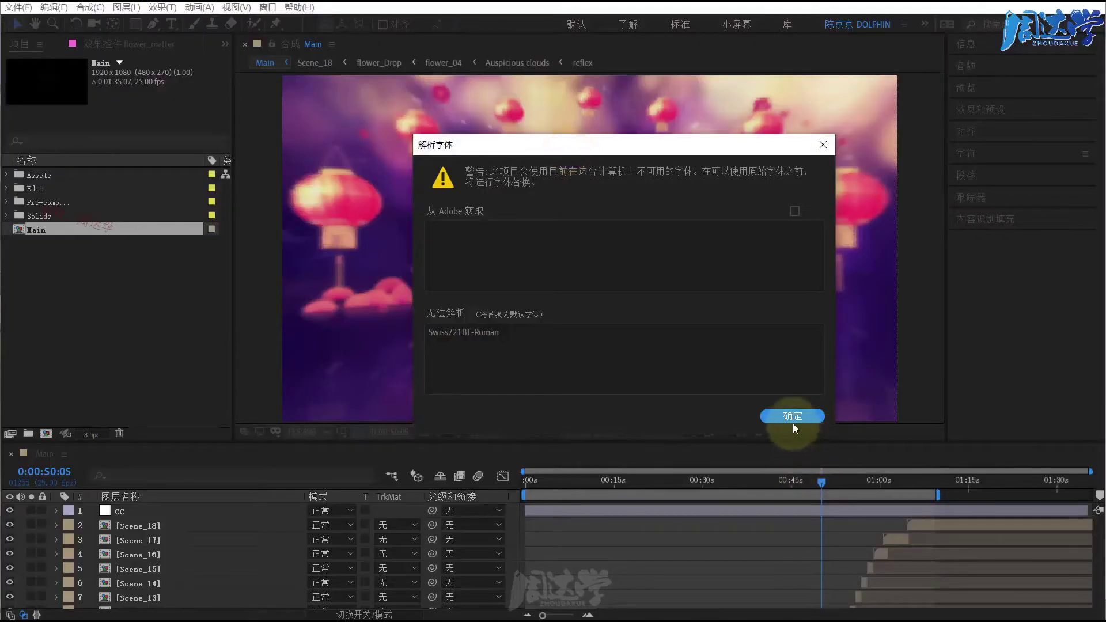
- Dismiss the missing-font warning, set preview resolution to Half, and return to the 56 envato-logo frame
left_click(792, 423)
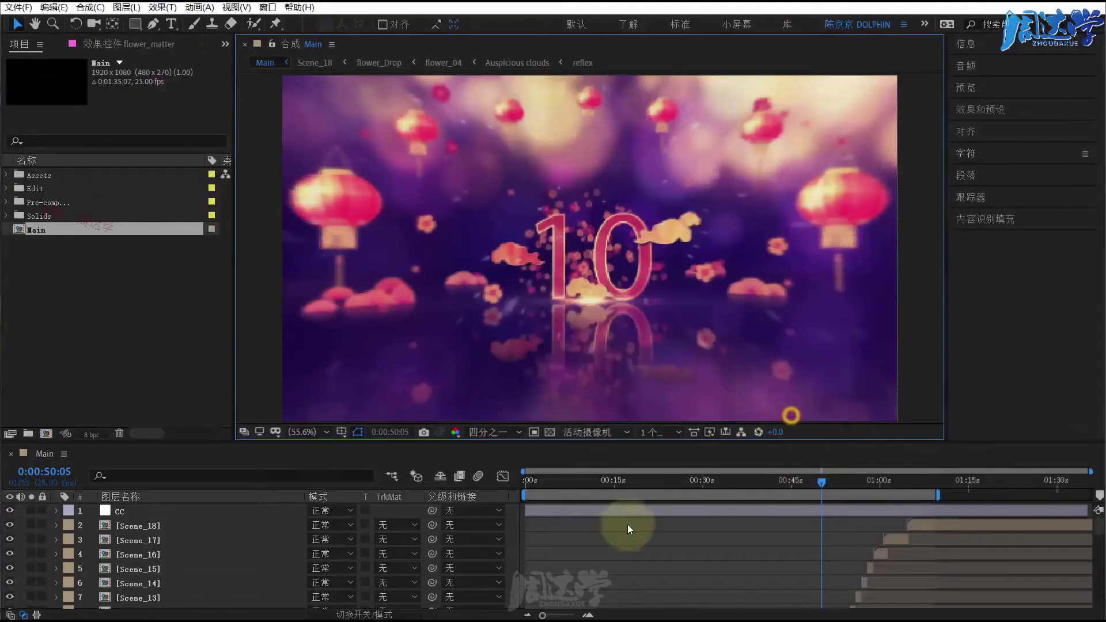
left_click(489, 432)
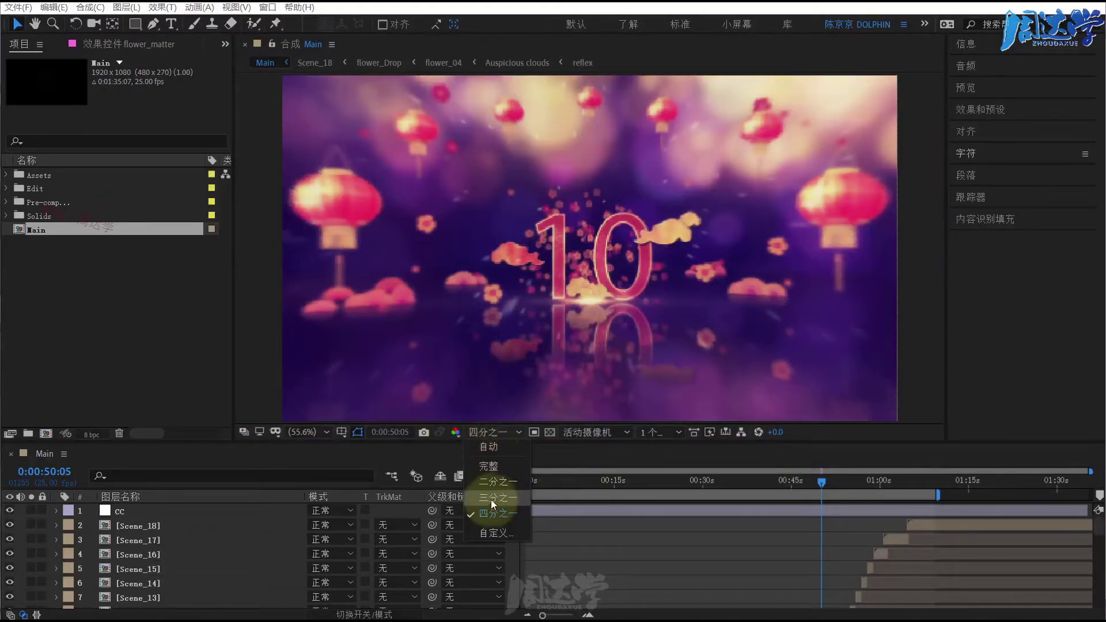
left_click(489, 482)
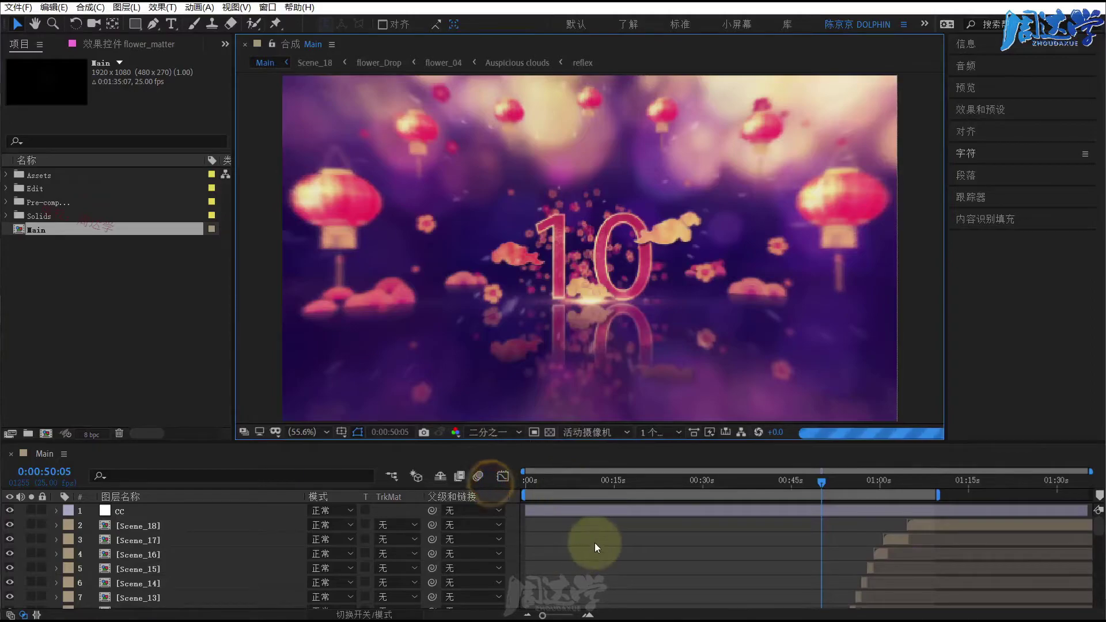
scroll(595, 542, "down", 5)
scroll(595, 541, "down", 2)
scroll(602, 542, "down", 3)
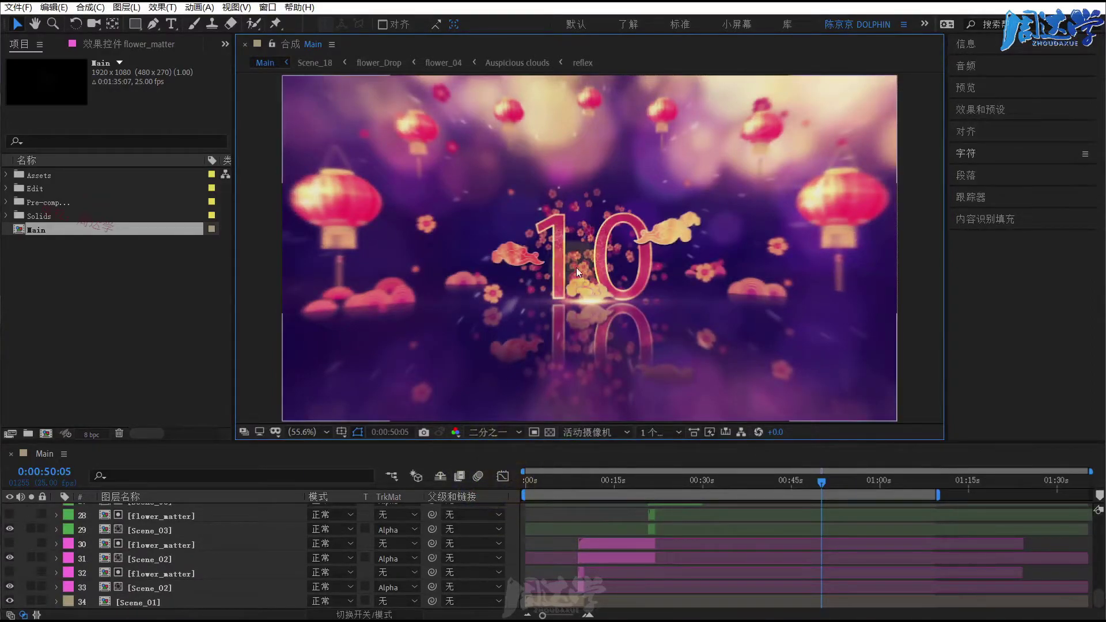
mouse_move(592, 479)
left_mouse_down()
mouse_move(523, 482)
mouse_move(551, 483)
left_mouse_up()
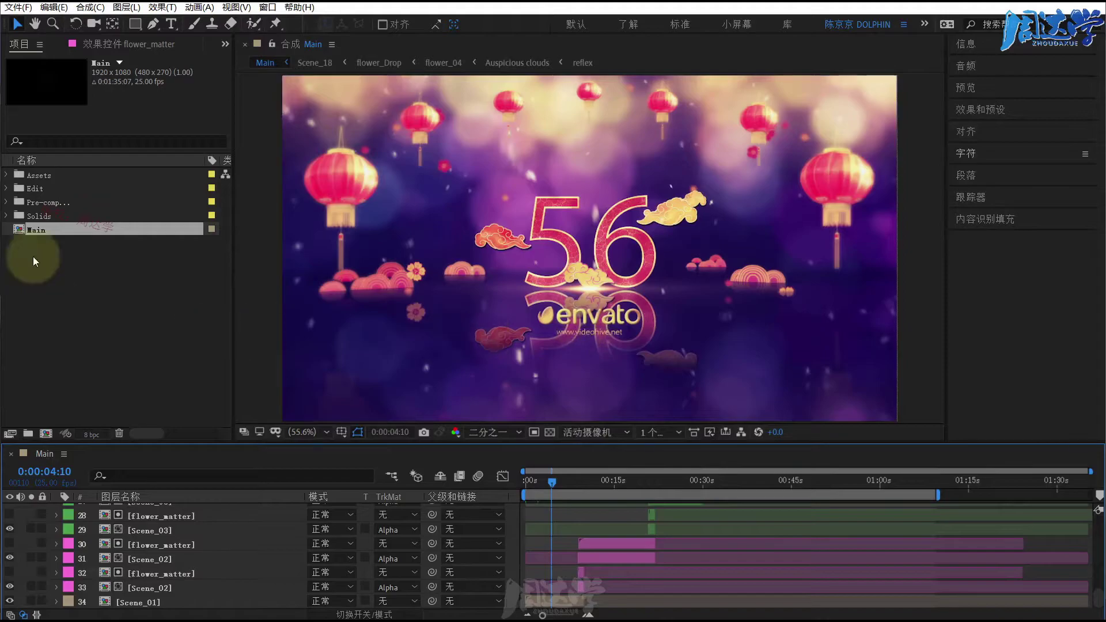
- Expand the Edit and Pre-comp folders in the Project panel and select the LOGO composition
left_click(7, 189)
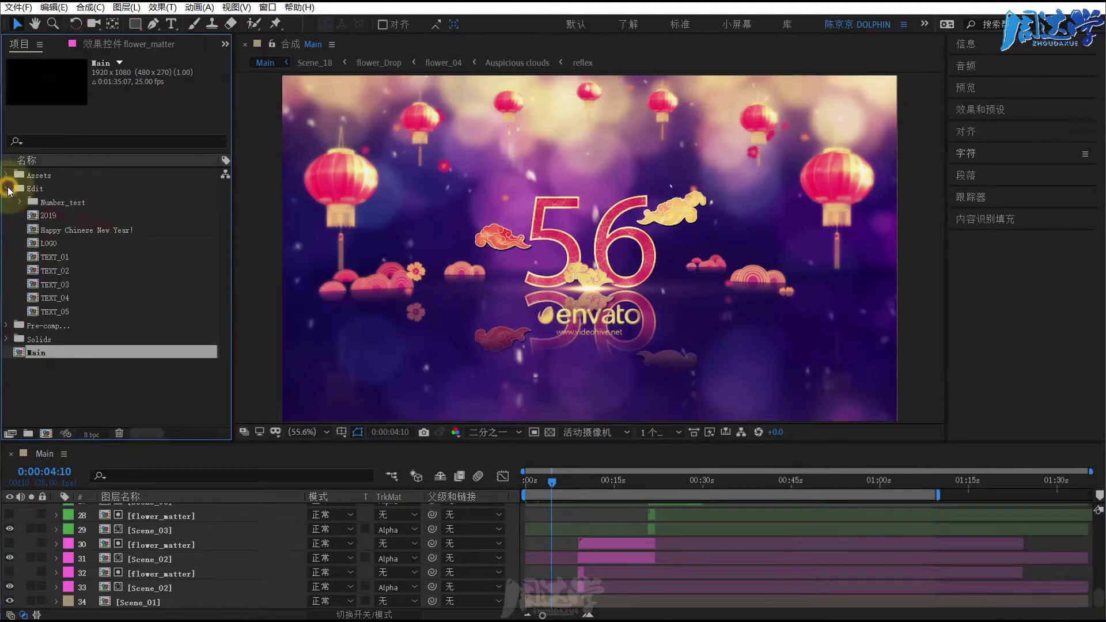
left_click(7, 326)
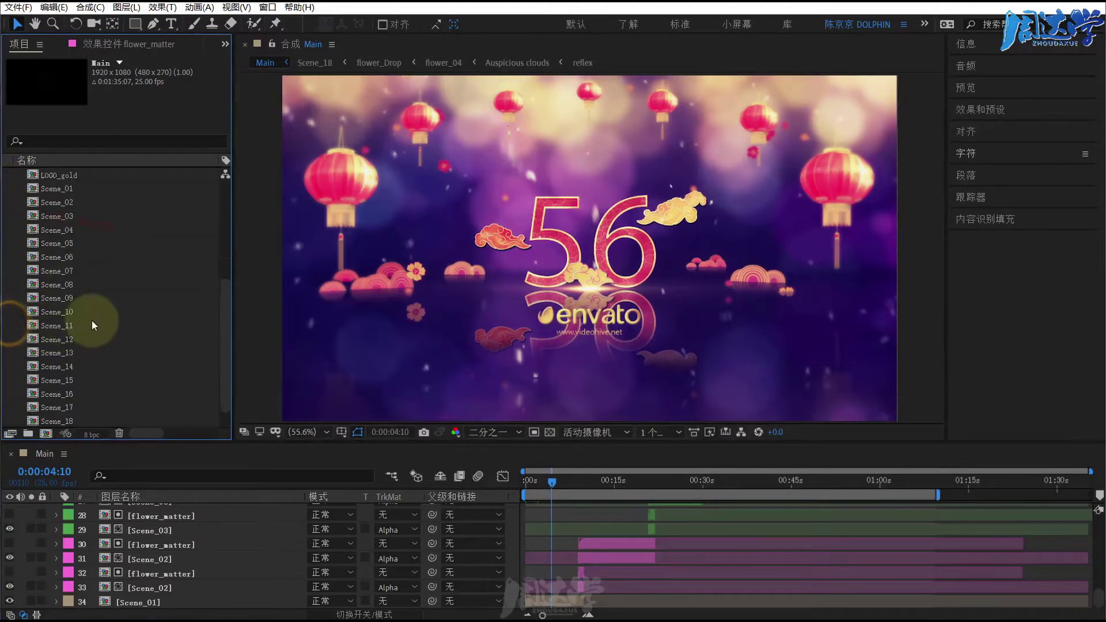
scroll(64, 340, "down", 10)
scroll(31, 397, "up", 10)
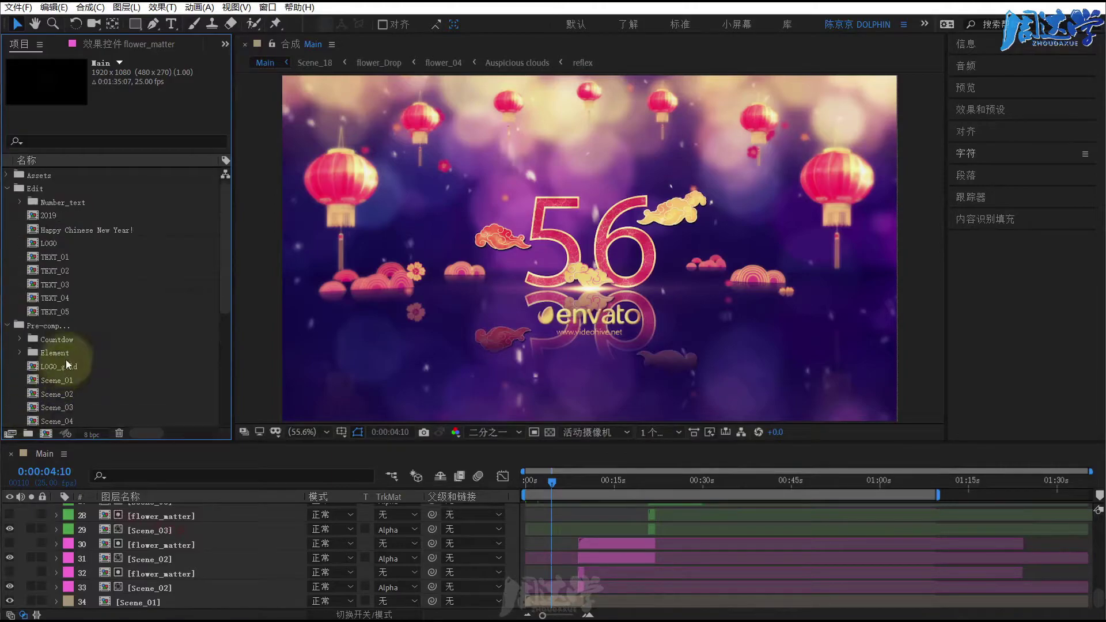
left_click(42, 244)
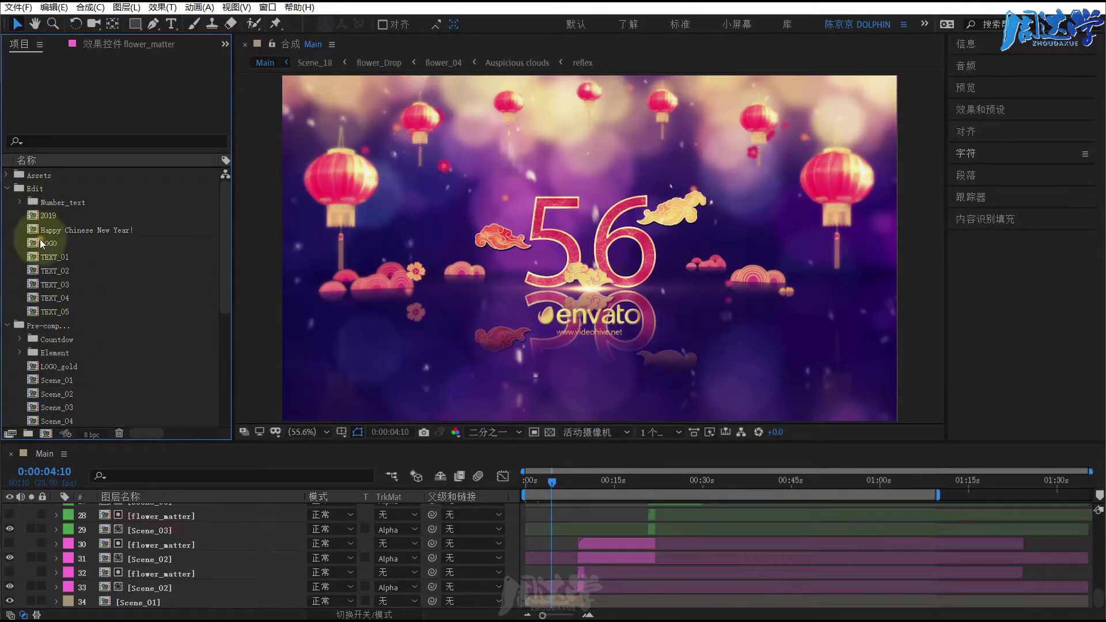
left_click(40, 244)
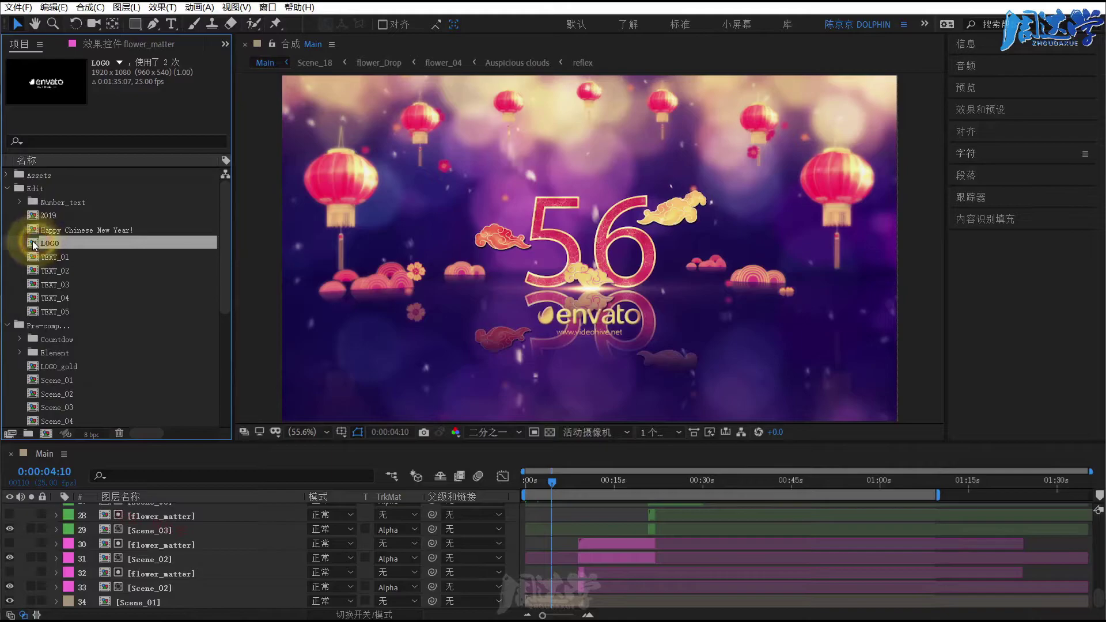
- Open the LOGO comp, hide the web address and envato logo layers, and disable the transparency grid
double_click(34, 244)
left_click_drag(57, 274, 291, 468)
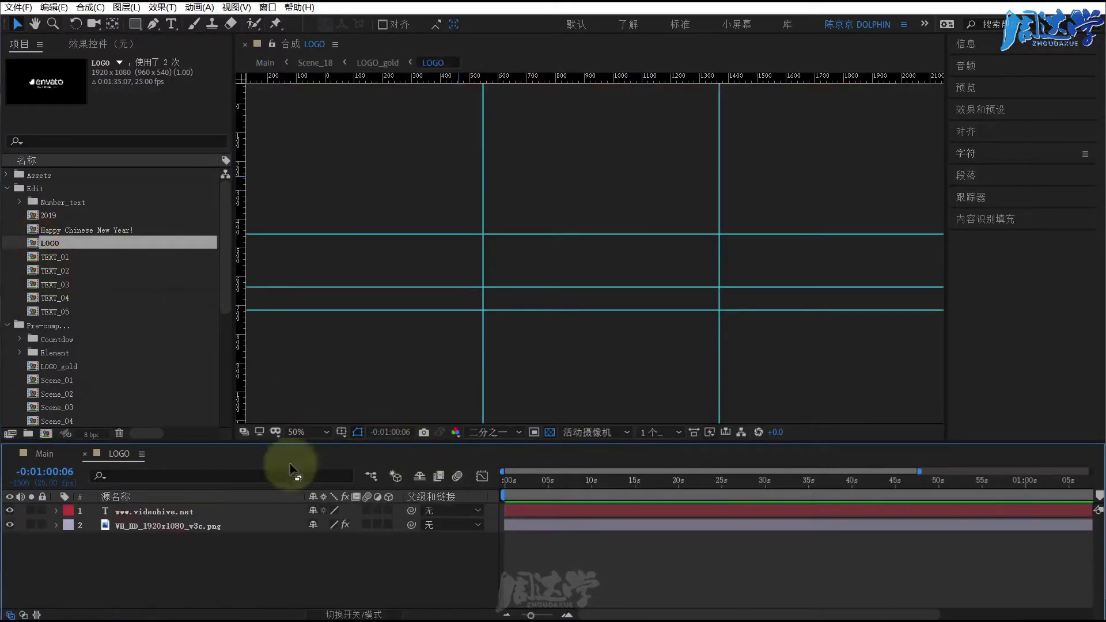
left_click_drag(650, 481, 609, 487)
left_click_drag(441, 458, 46, 542)
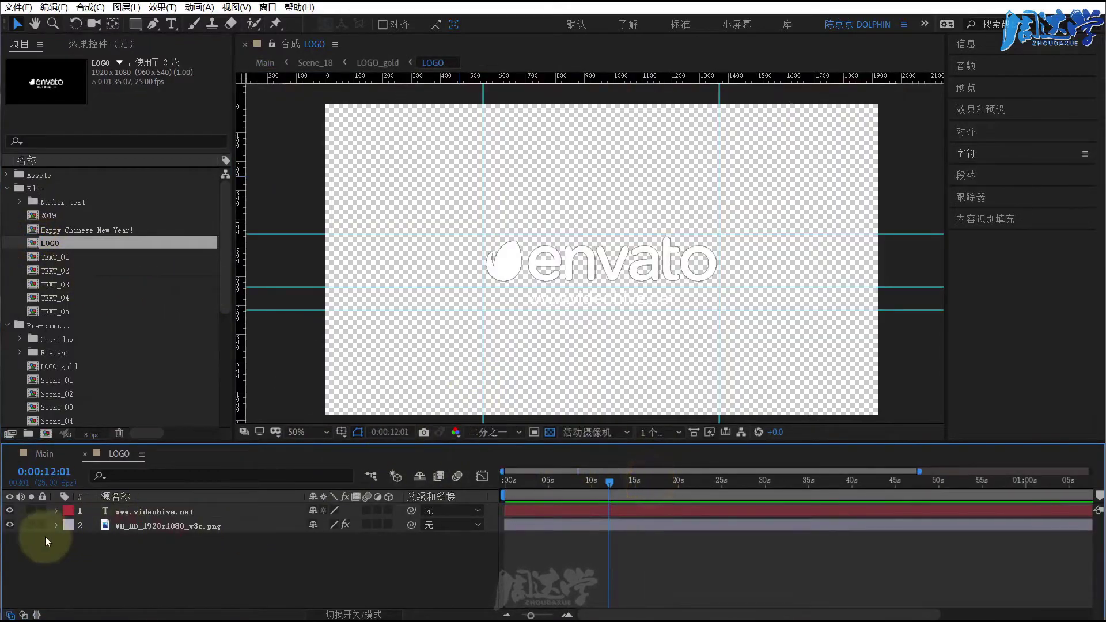
left_click(9, 511)
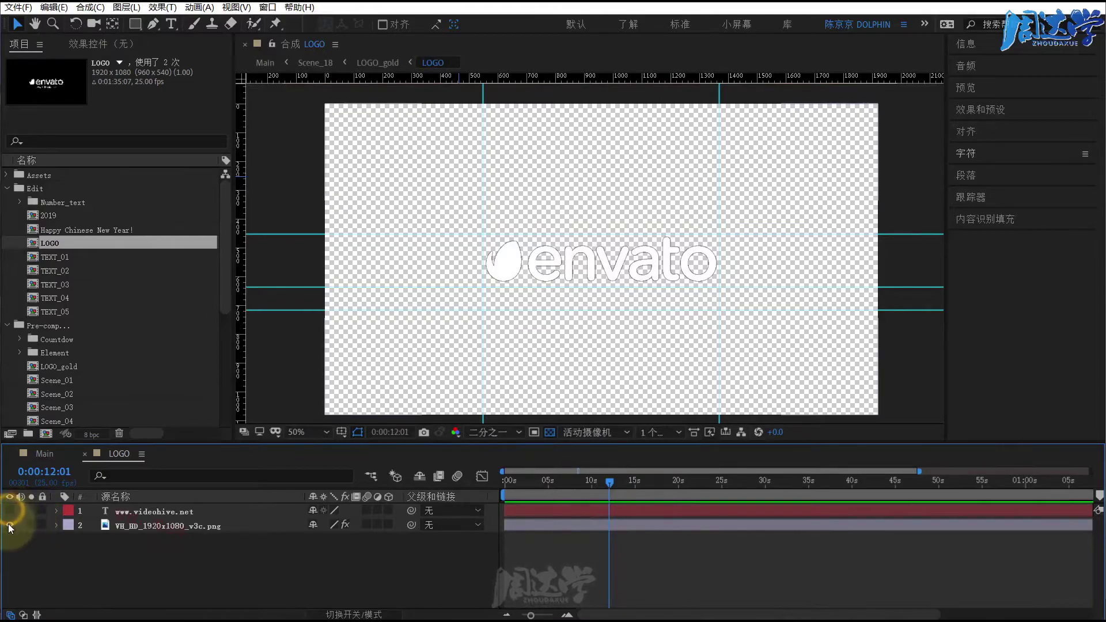
left_click(9, 525)
left_click(549, 432)
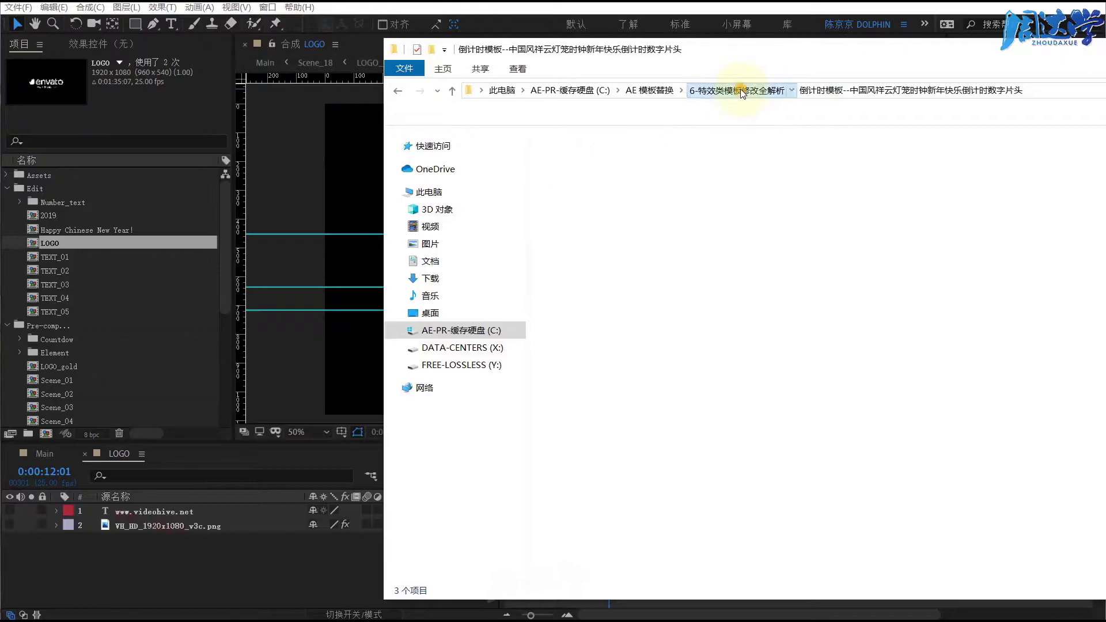
- Drag KOF97 LOGO.png from the 2-Logo片头模板修改全解析 folder into the LOGO composition
left_click(736, 90)
left_click(654, 90)
double_click(657, 173)
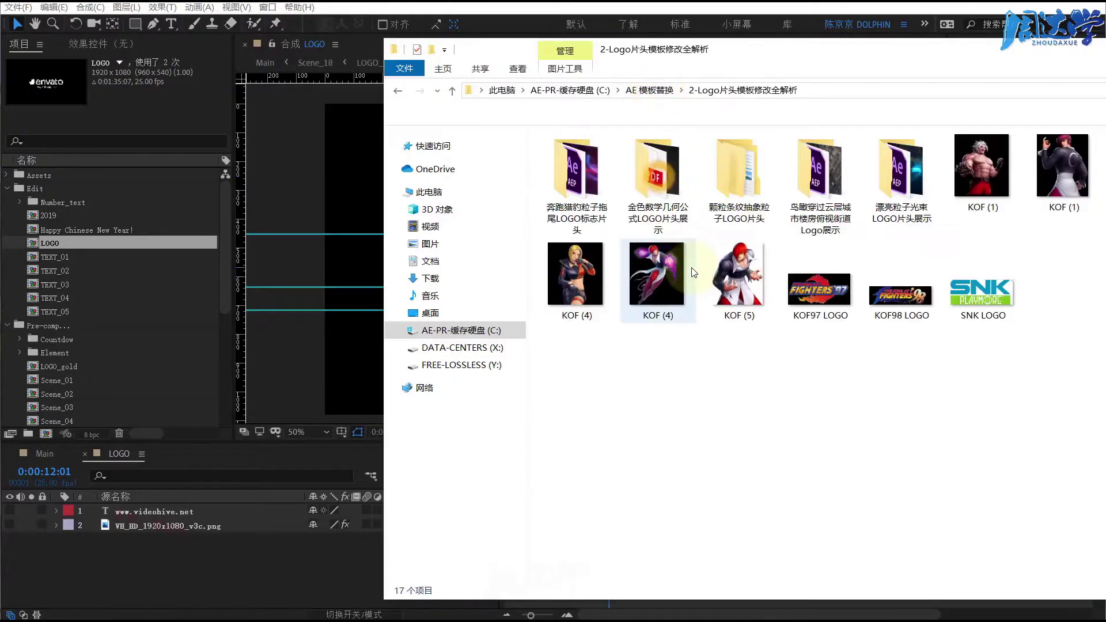
left_click_drag(829, 300, 165, 554)
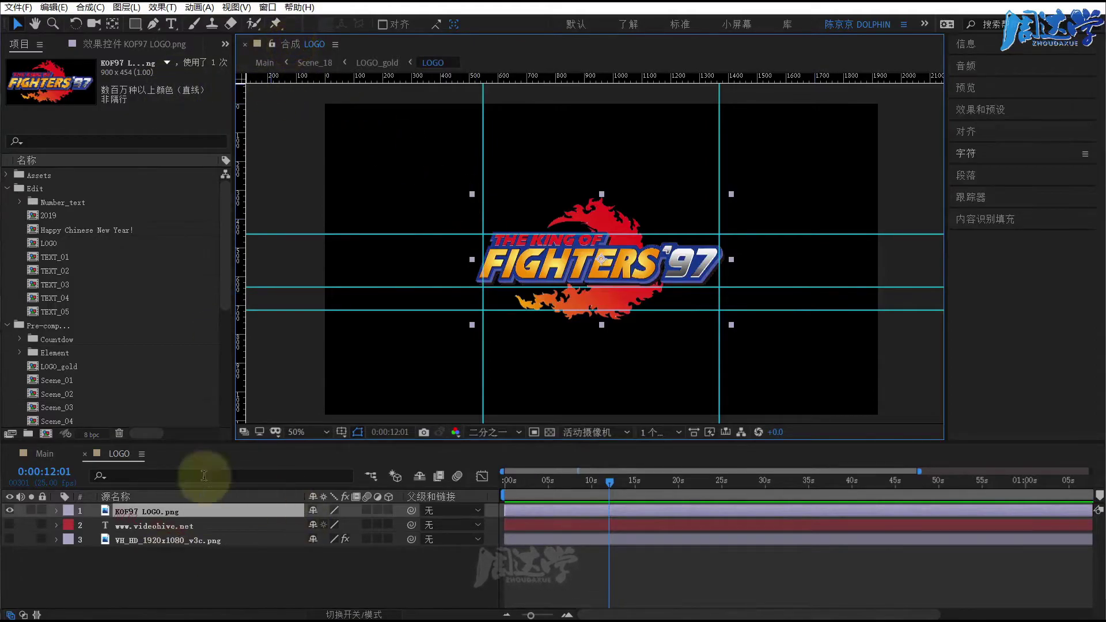
- Preview the new logo in Main at the 56 frame
left_click(51, 454)
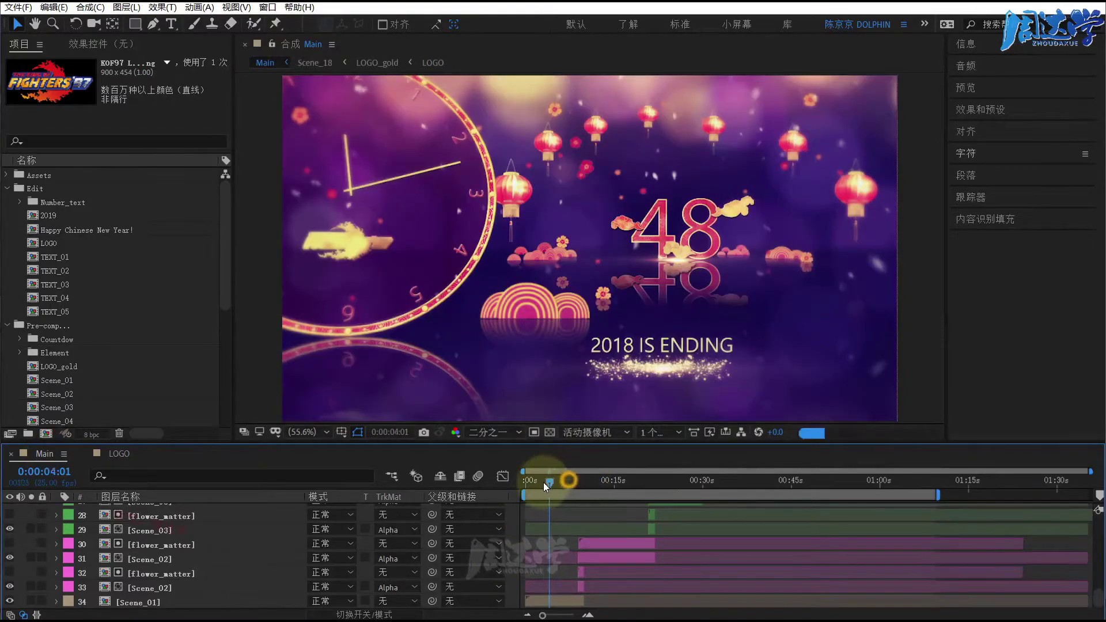
left_click(543, 483)
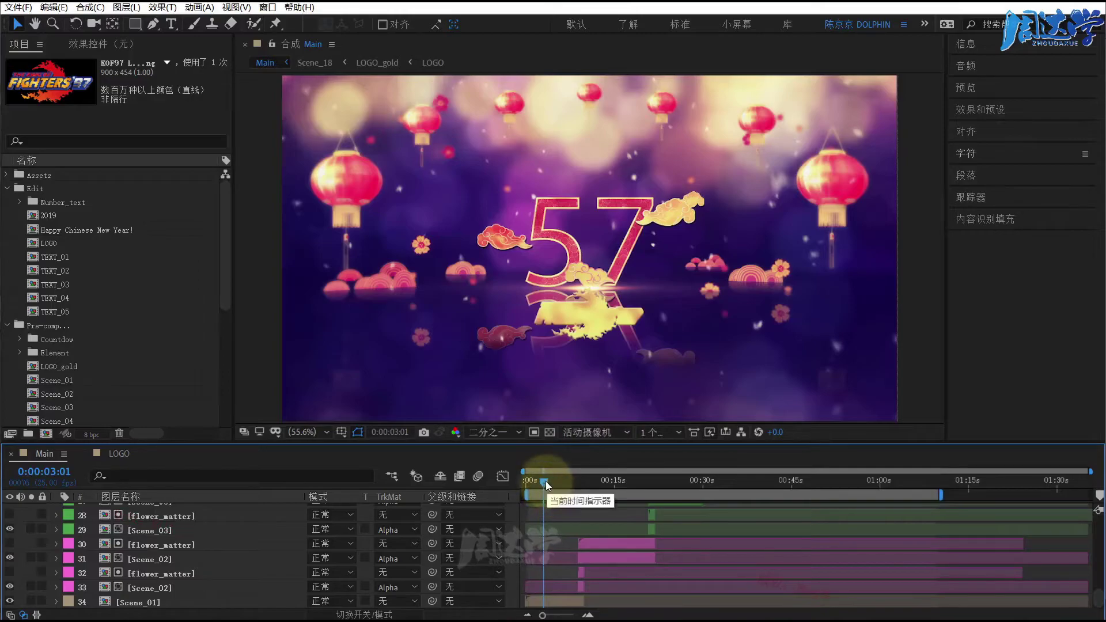
left_click(552, 481)
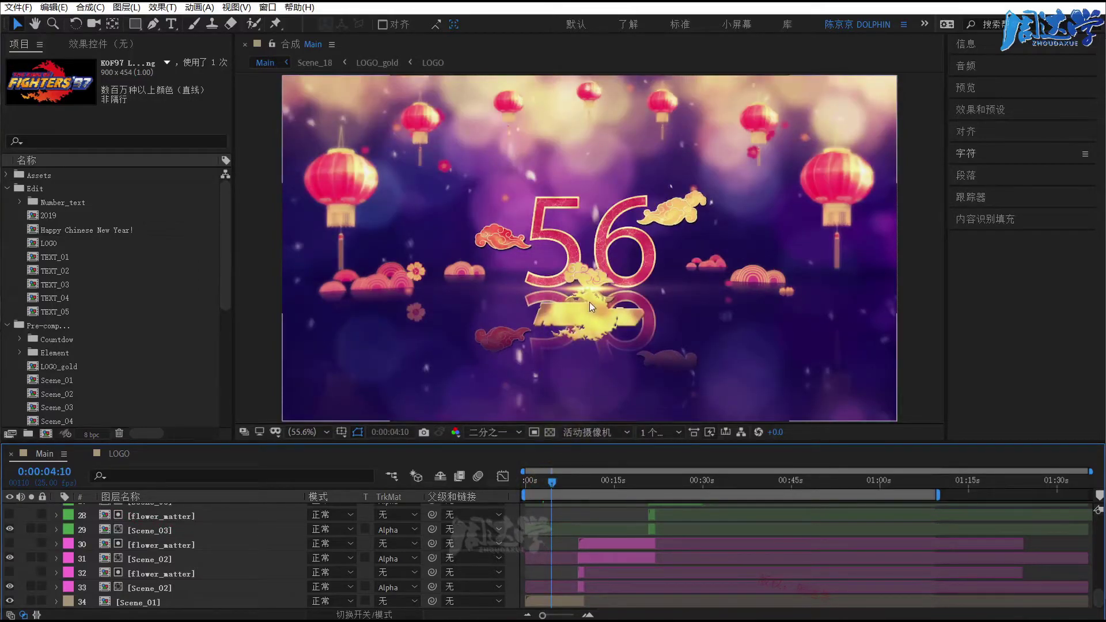
mouse_move(552, 481)
left_mouse_down()
mouse_move(542, 486)
mouse_move(551, 485)
left_mouse_up()
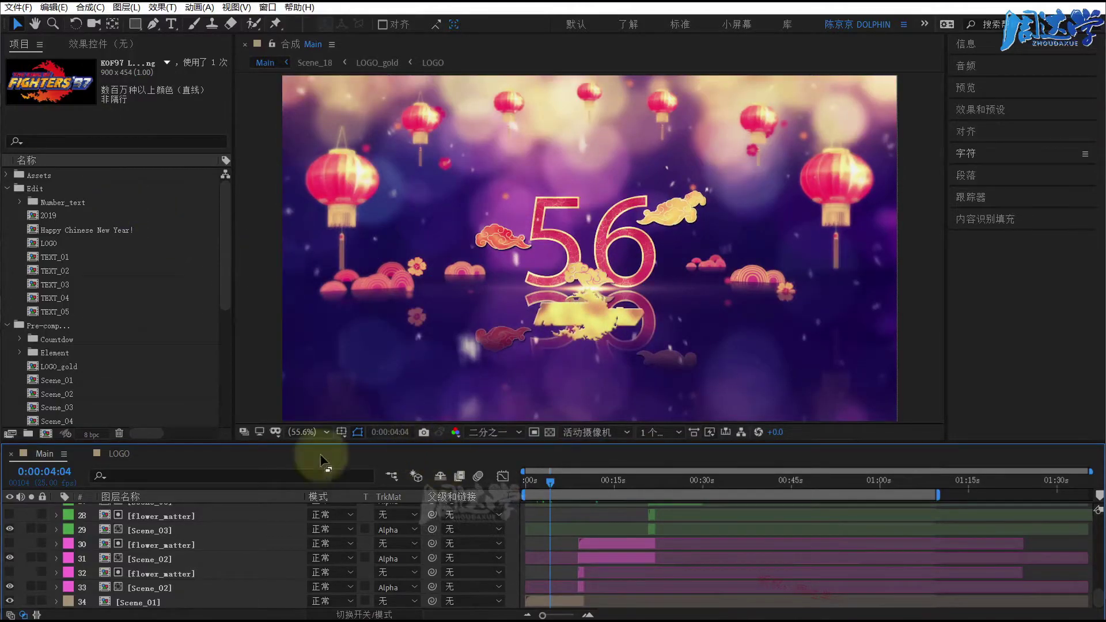
- In LOGO, hide the KOF97 layer and add SNK LOGO.png scaled down to about 61%
left_click(120, 454)
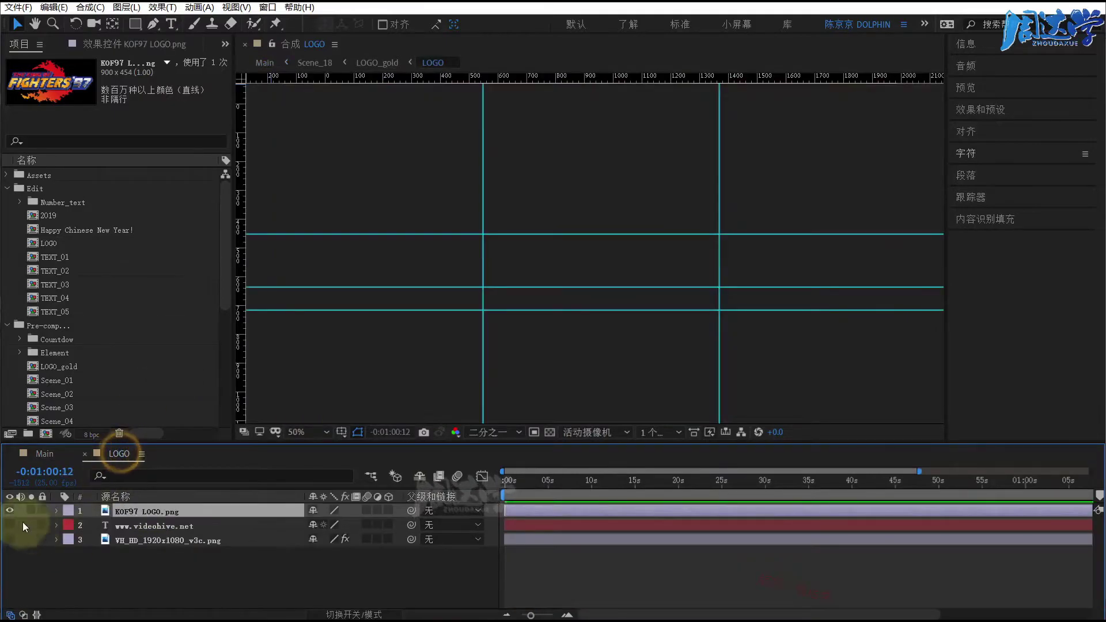
left_click(606, 482)
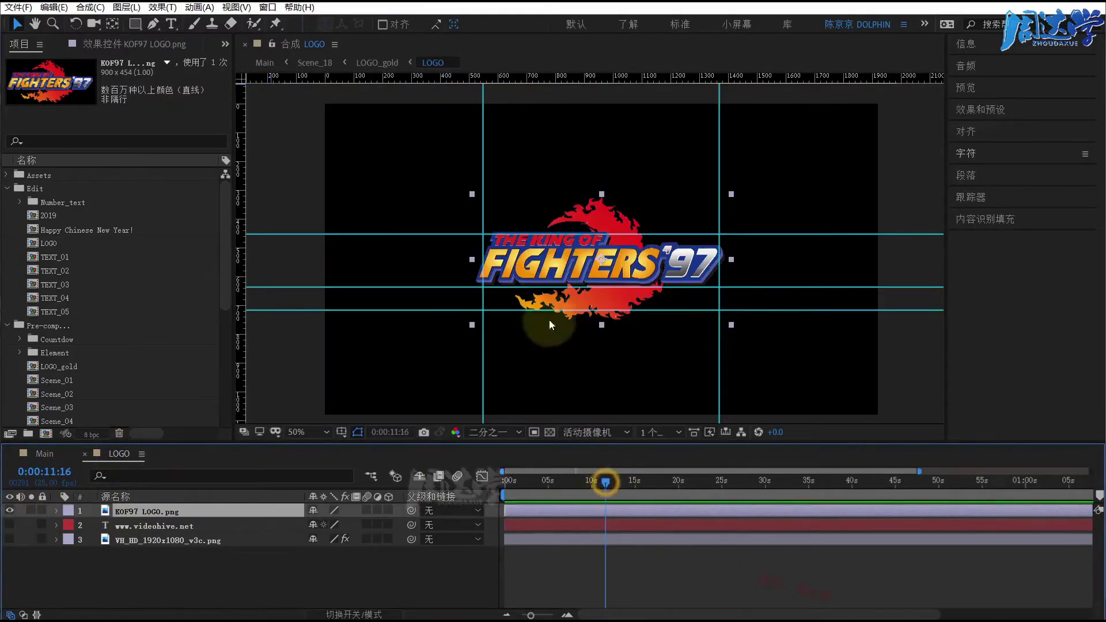
left_click(9, 510)
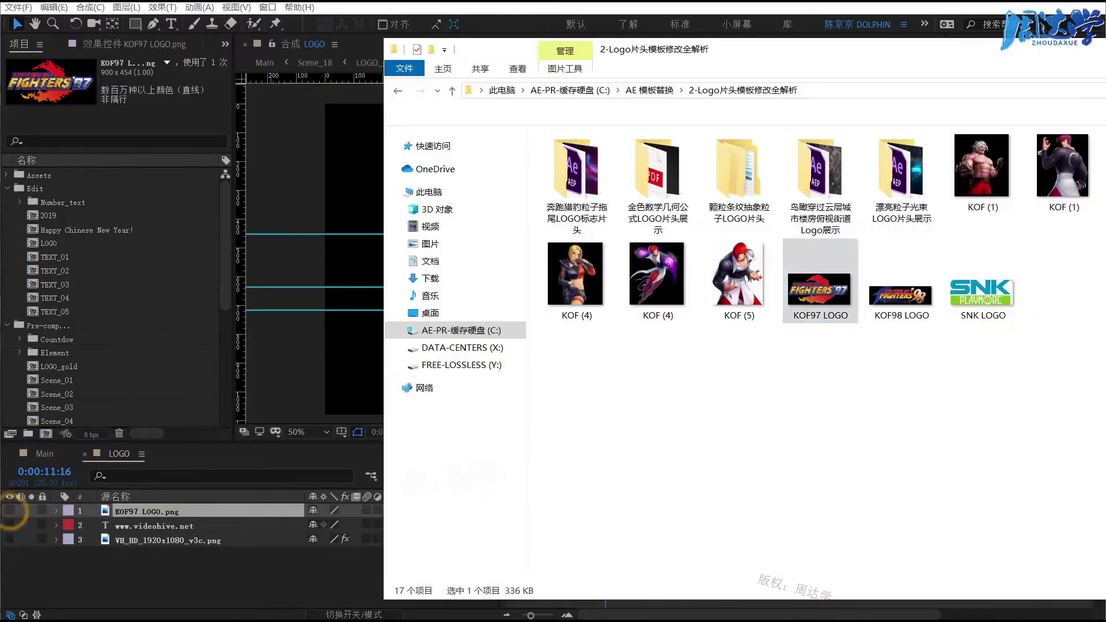
key("alt+Tab")
left_click_drag(982, 283, 601, 421)
left_click_drag(124, 579, 162, 559)
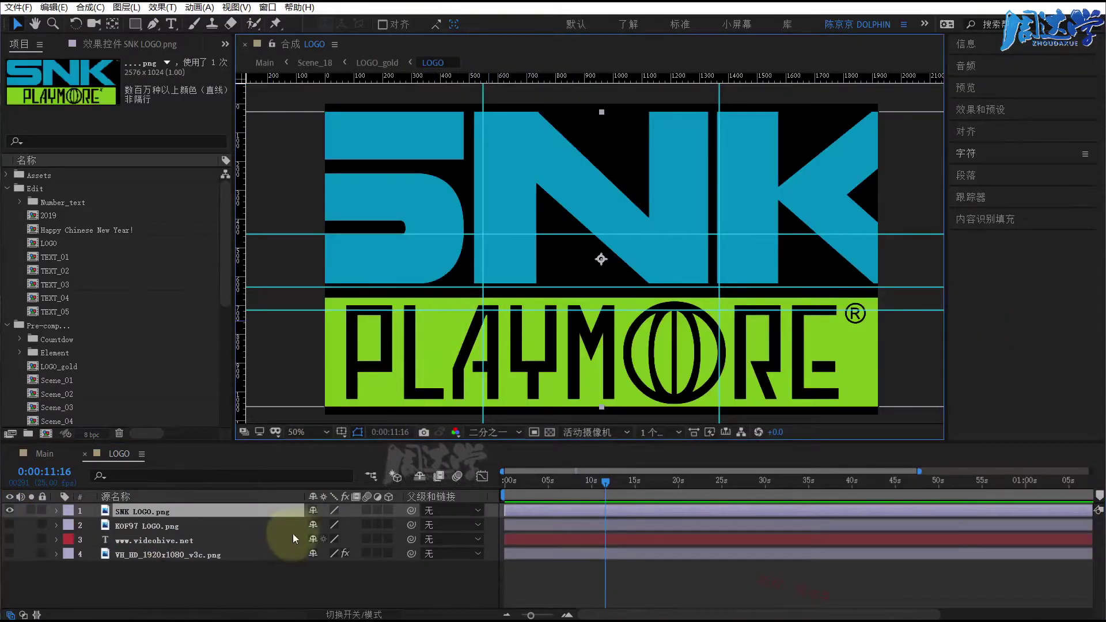
key("s")
left_click_drag(331, 525, 298, 523)
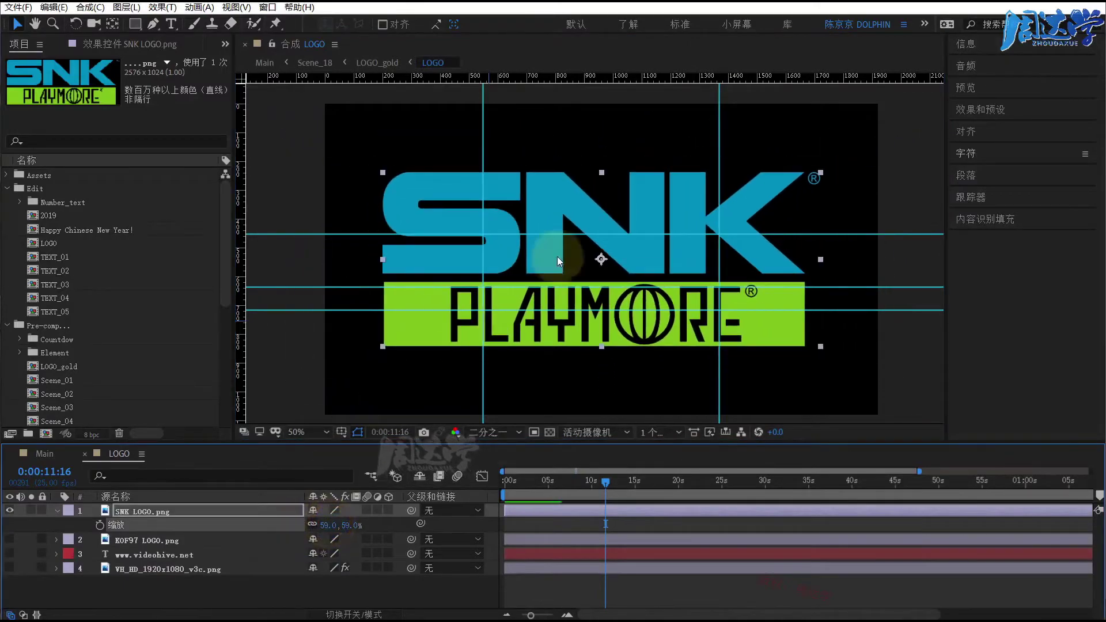
- Preview the SNK logo in Main's clock scene and select the flower_matter layer
left_click(51, 455)
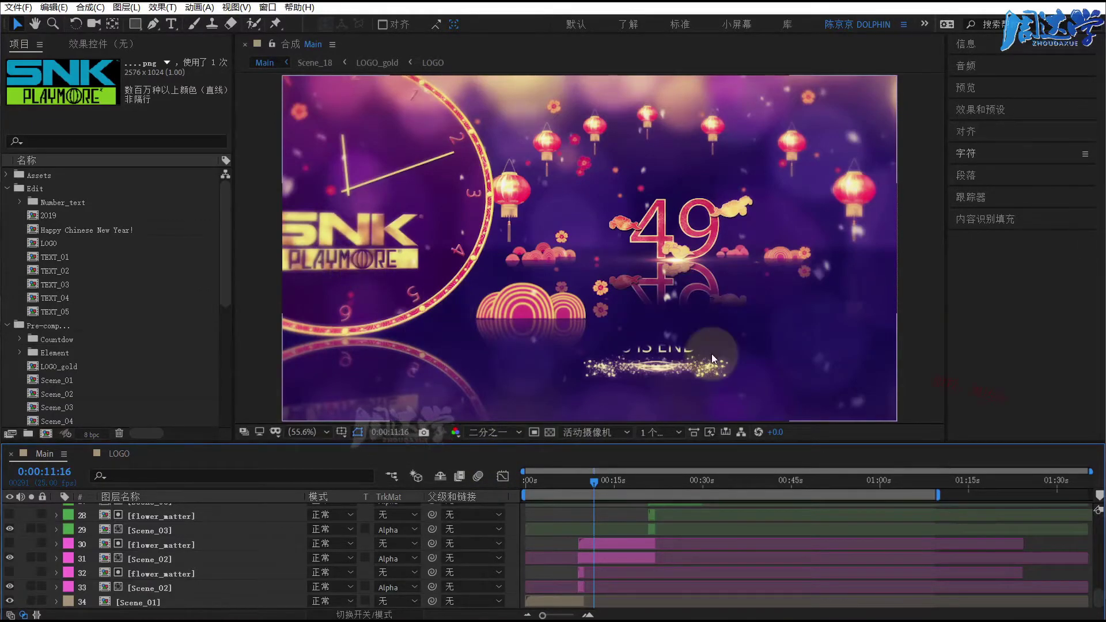
left_click(628, 482)
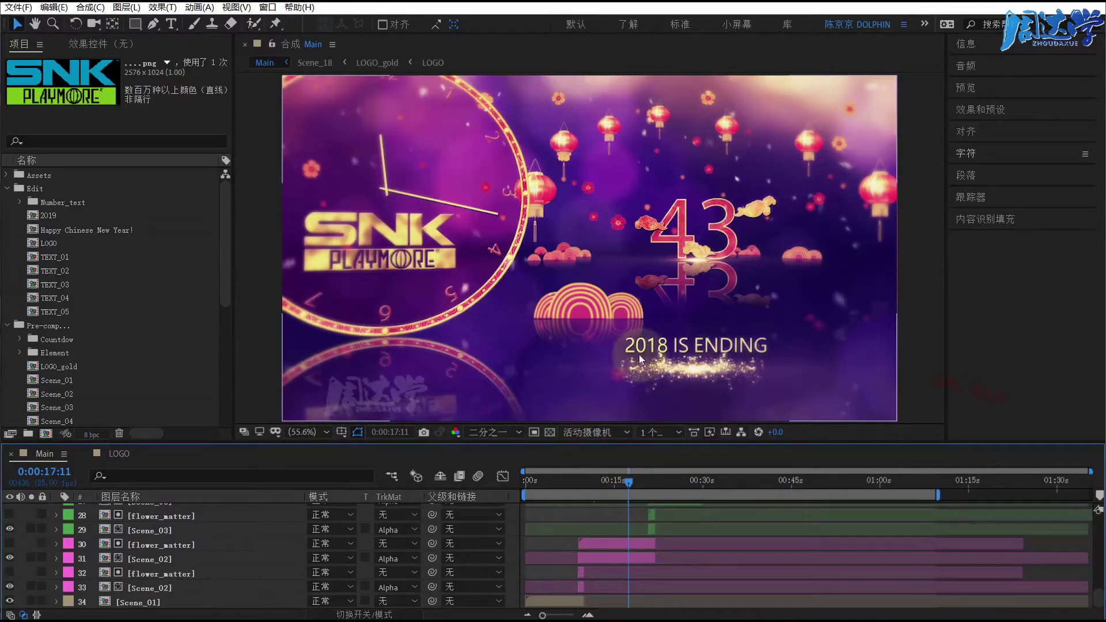
left_click(616, 544)
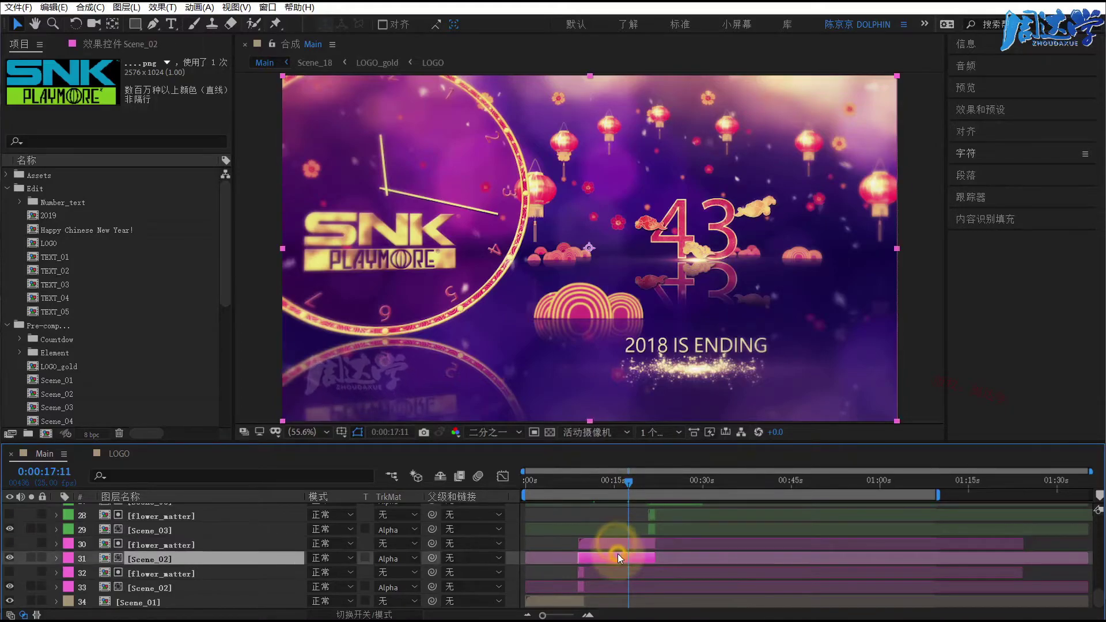
- Open the TEXT_02 composition at a frame showing NEW YEAR COMES TO US
left_click(166, 560)
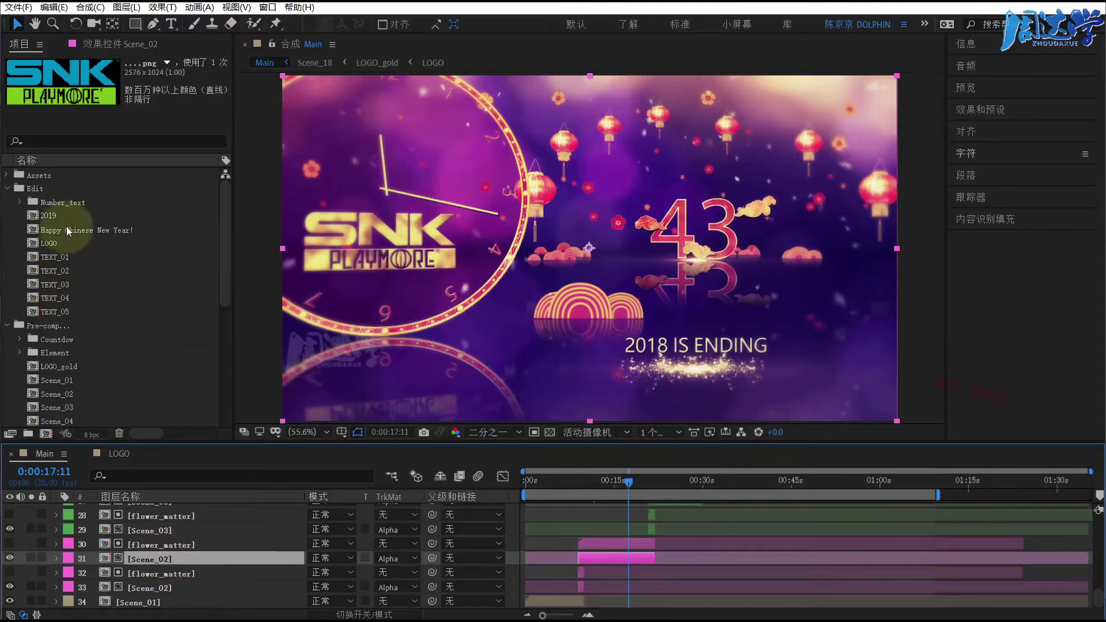
left_click(50, 271)
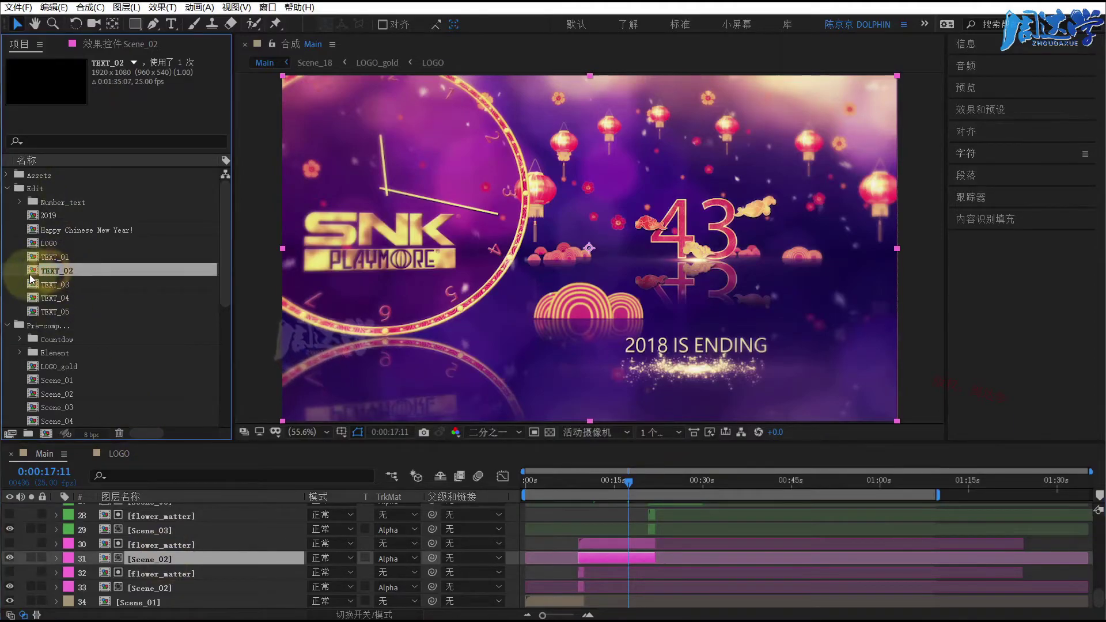
double_click(32, 275)
left_click(688, 480)
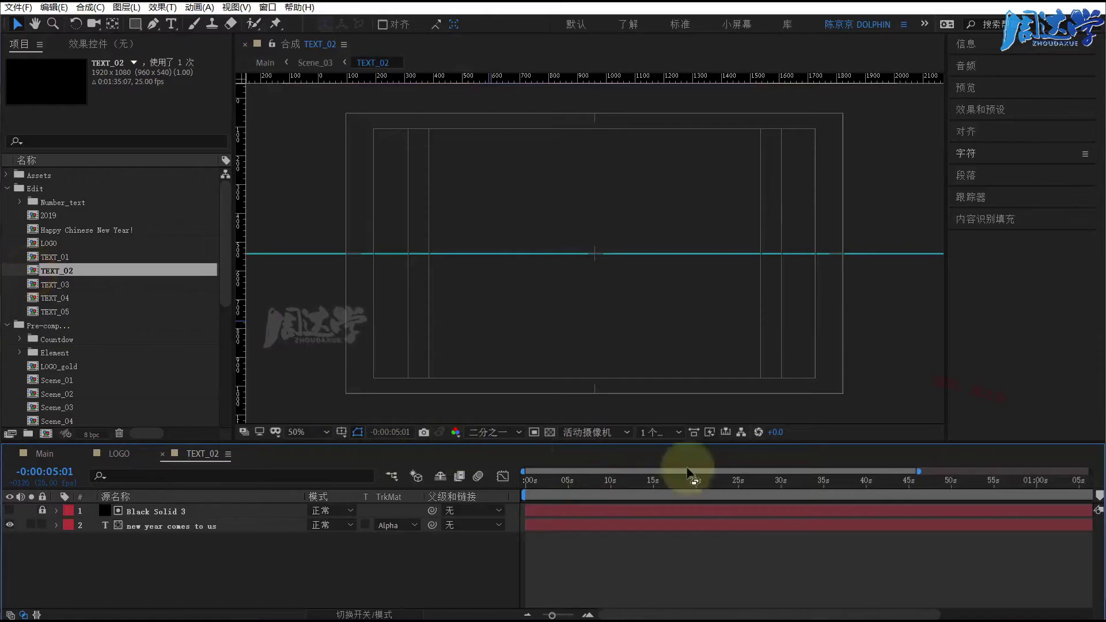
left_click(612, 487)
left_click(694, 481)
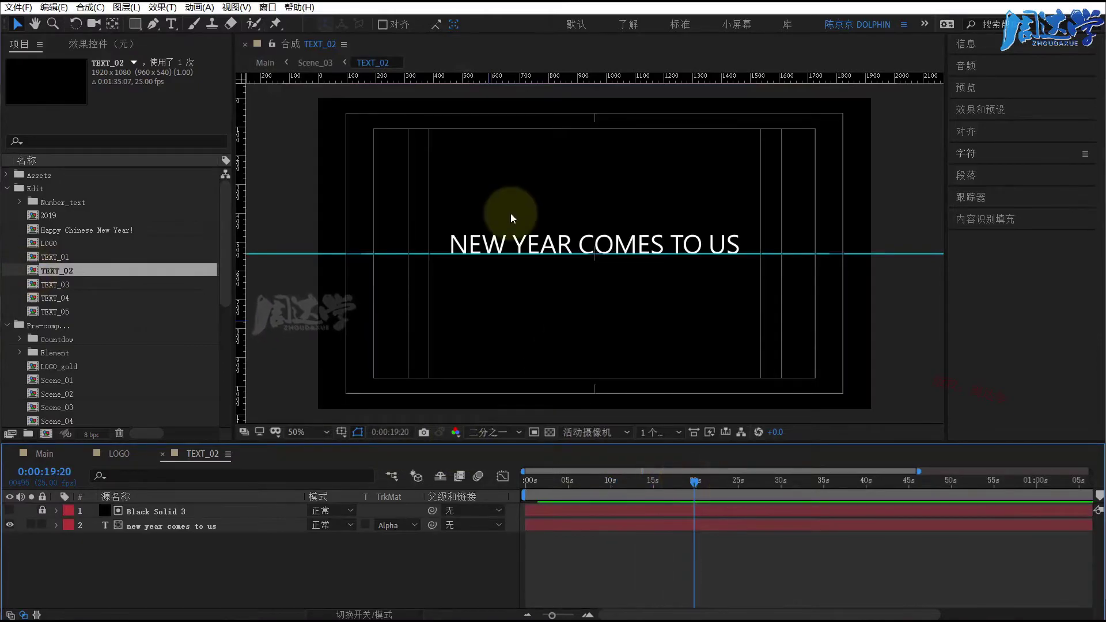
- Replace NEW YEAR COMES TO US with 设计传说, then view Main at about 16 seconds
double_click(517, 242)
left_click(624, 237)
double_click(576, 242)
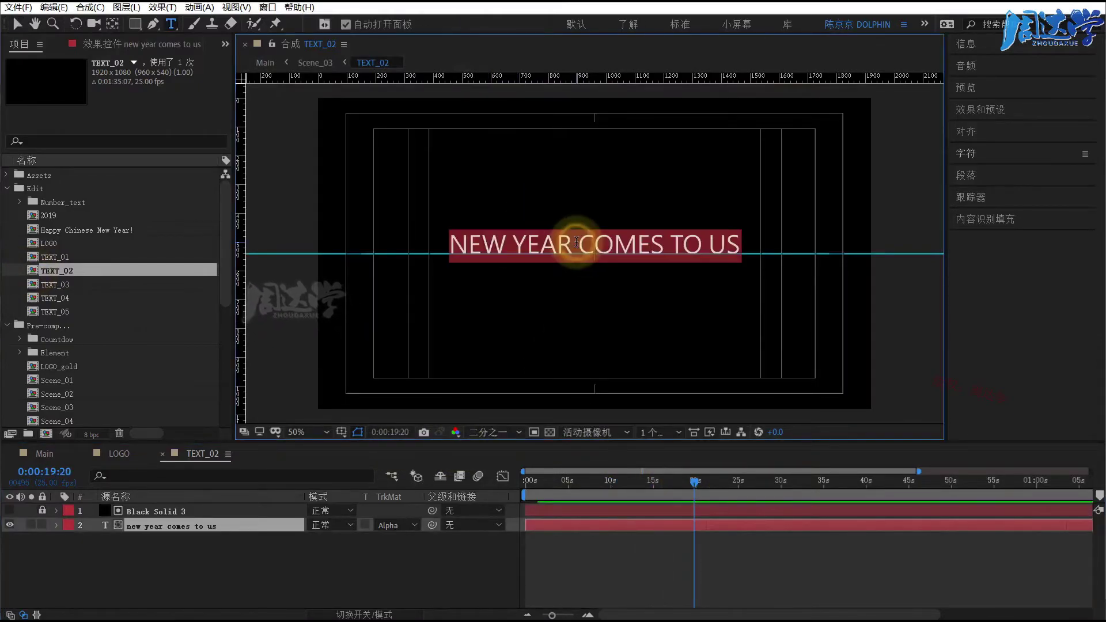
type("设计传说")
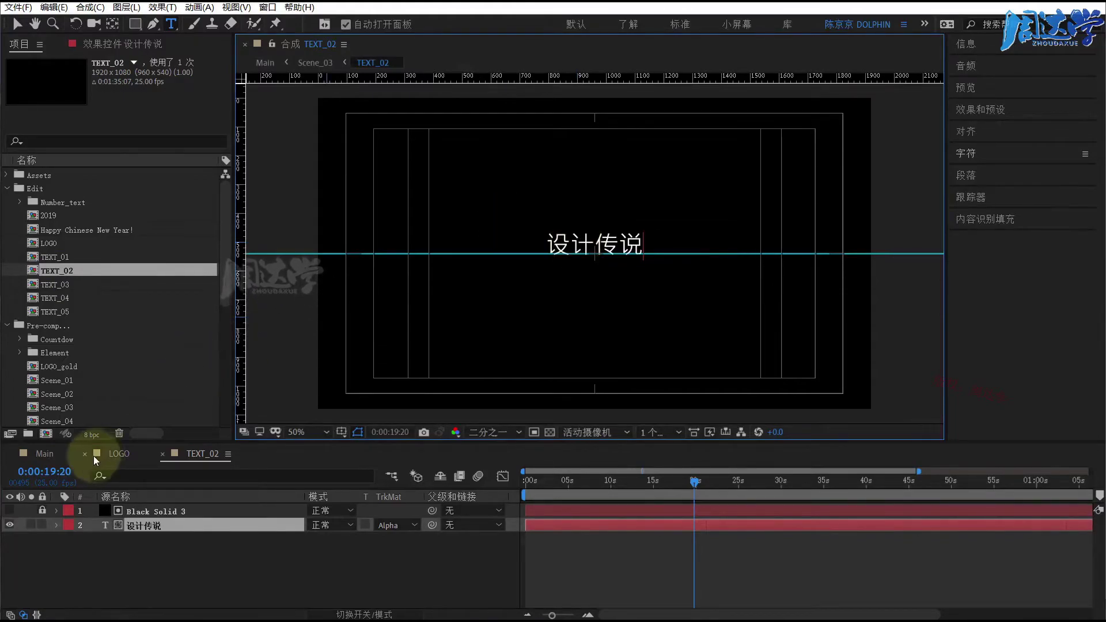
left_click(44, 454)
left_click(538, 385)
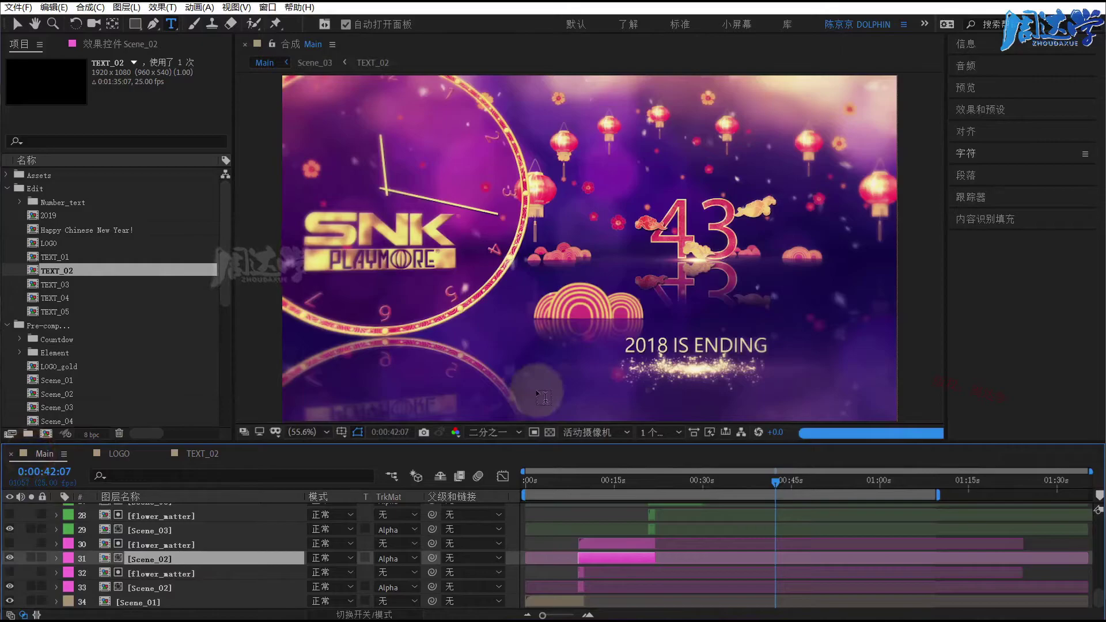
left_click_drag(637, 478, 616, 482)
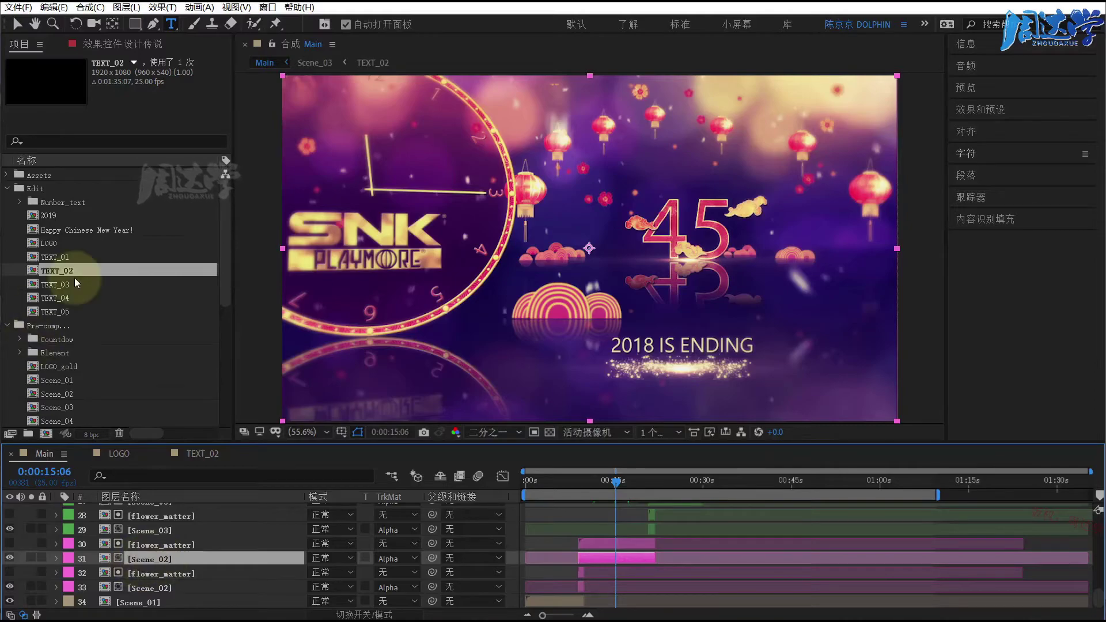
- Open Scene_02 and toggle the TEXT_01 layer's visibility to locate the 2018 IS ENDING text
scroll(73, 288, "down", 3)
left_click(54, 310)
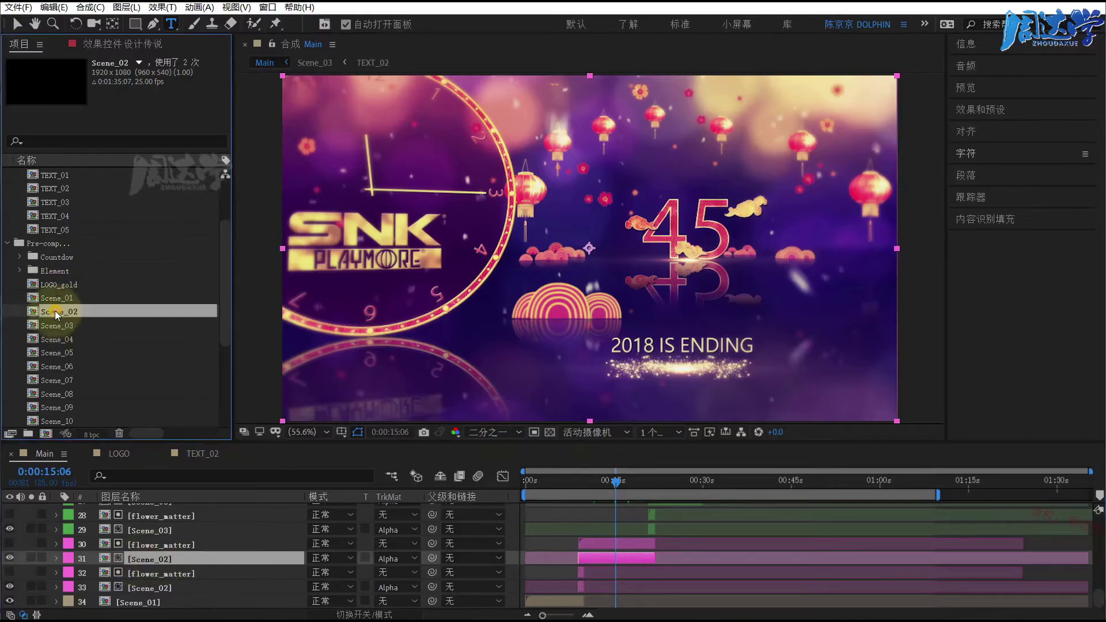
double_click(34, 310)
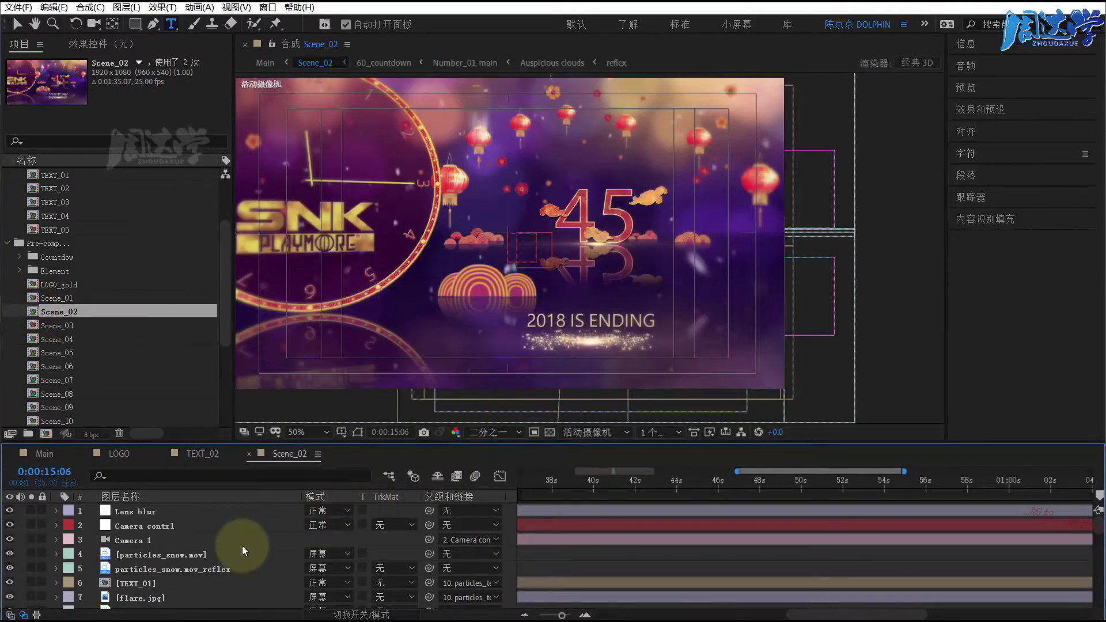
scroll(242, 546, "down", 1)
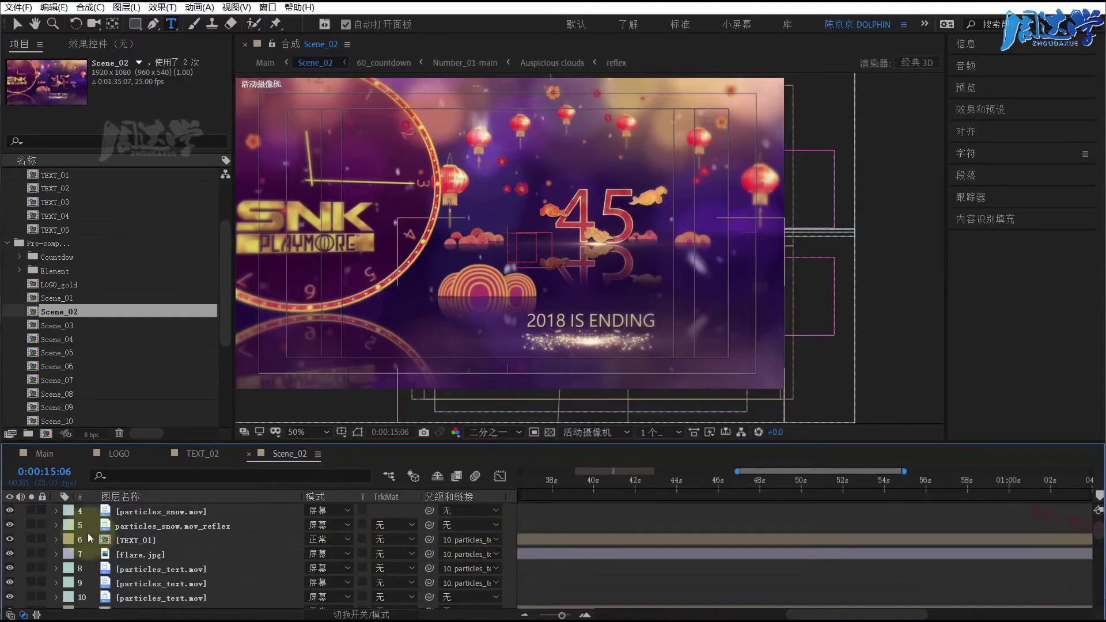
left_click(130, 541)
scroll(171, 562, "down", 2)
scroll(171, 562, "up", 2)
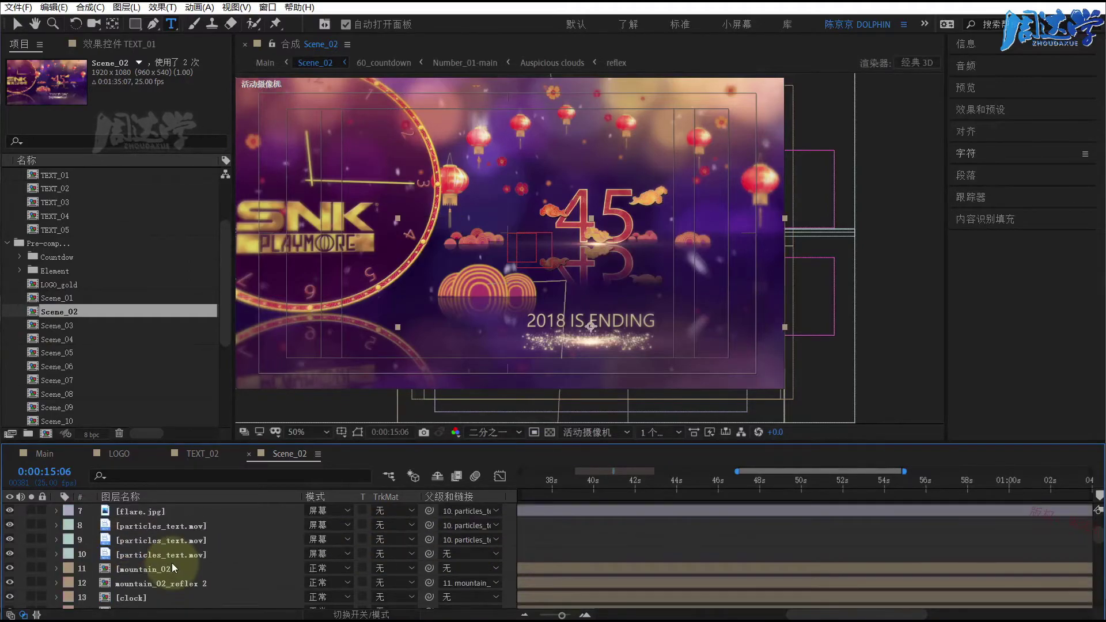
scroll(171, 562, "up", 2)
left_click(10, 583)
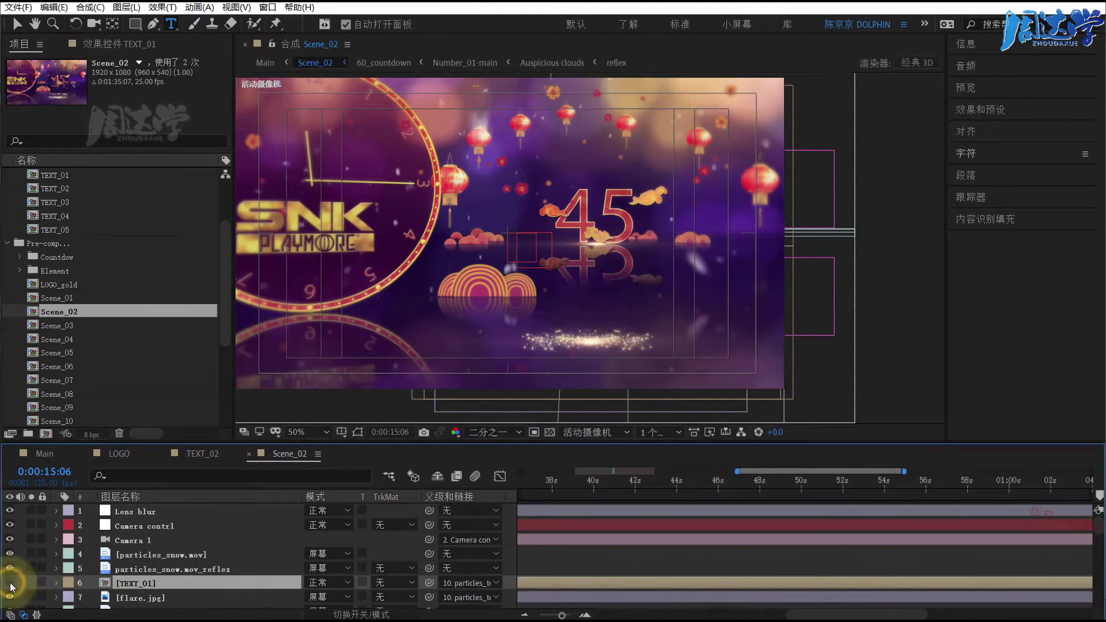
left_click(10, 583)
left_click(10, 583)
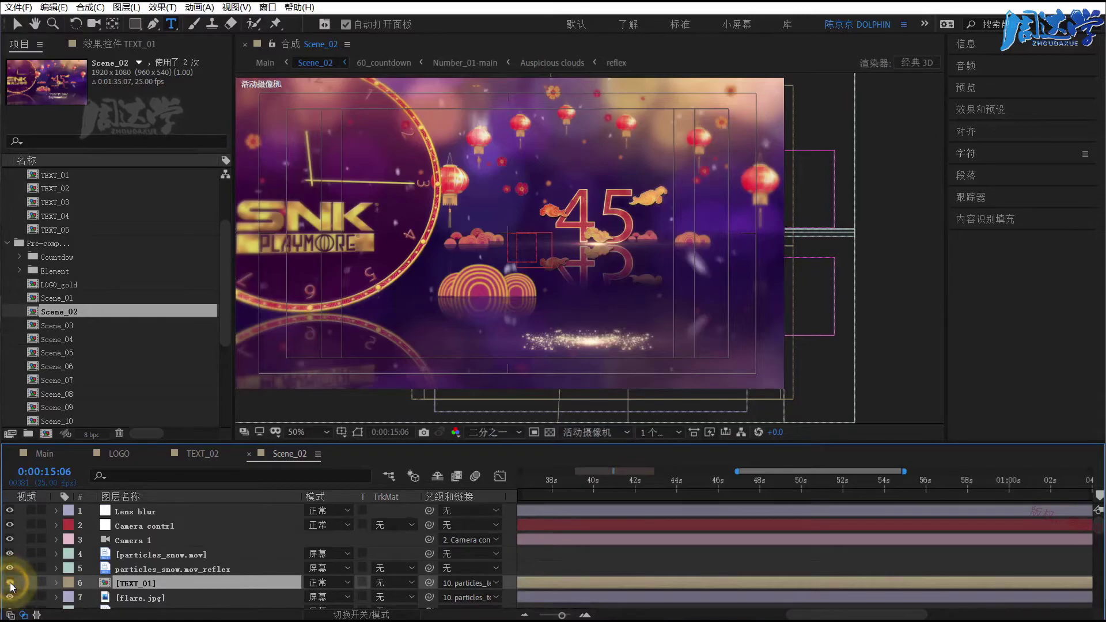
left_click(10, 583)
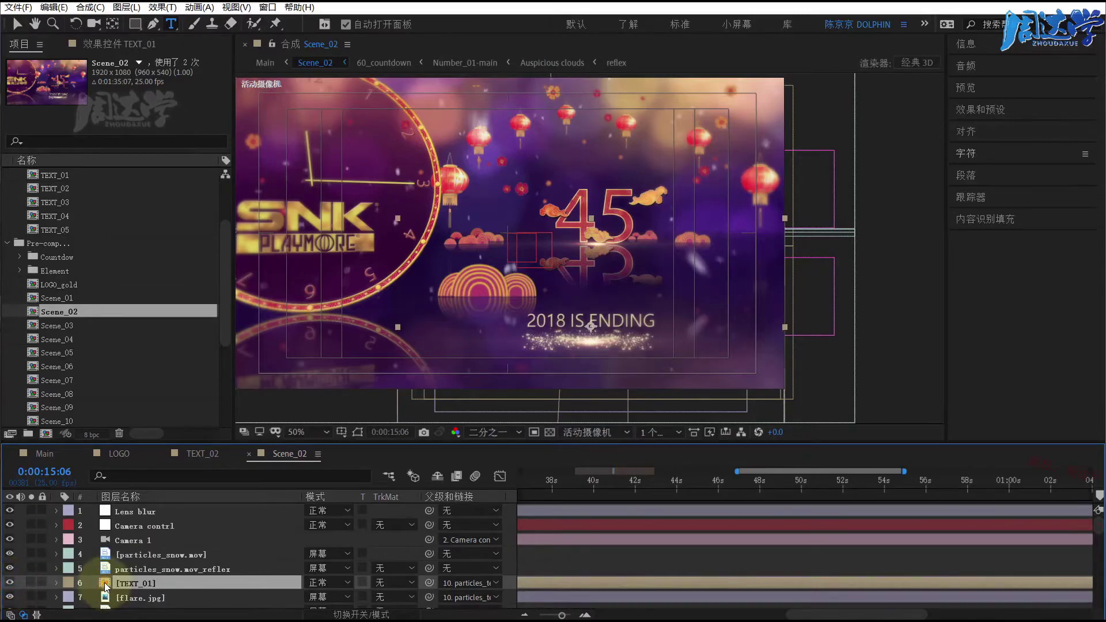
- Open TEXT_01, replace 2018 IS ENDING with 设计传说, and return to Main
double_click(106, 585)
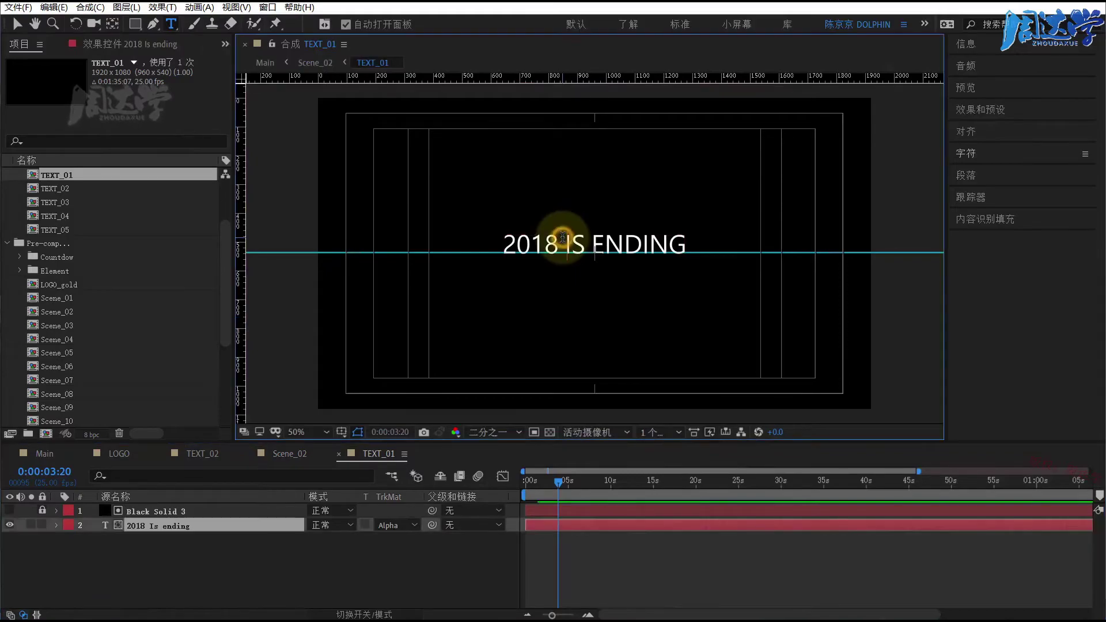
double_click(563, 236)
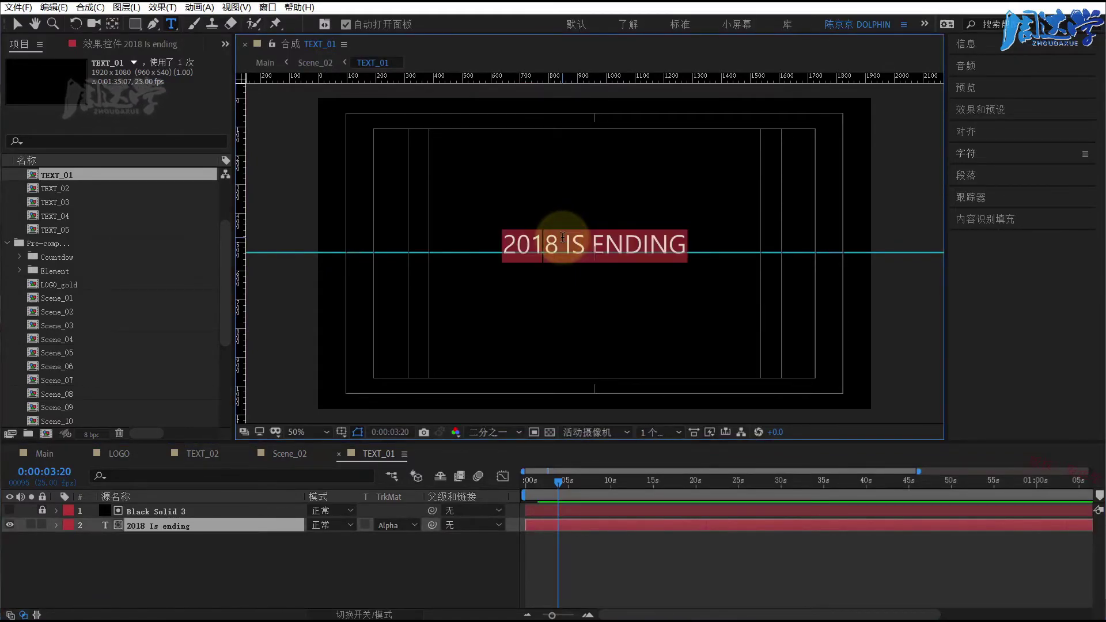
type("设计传说")
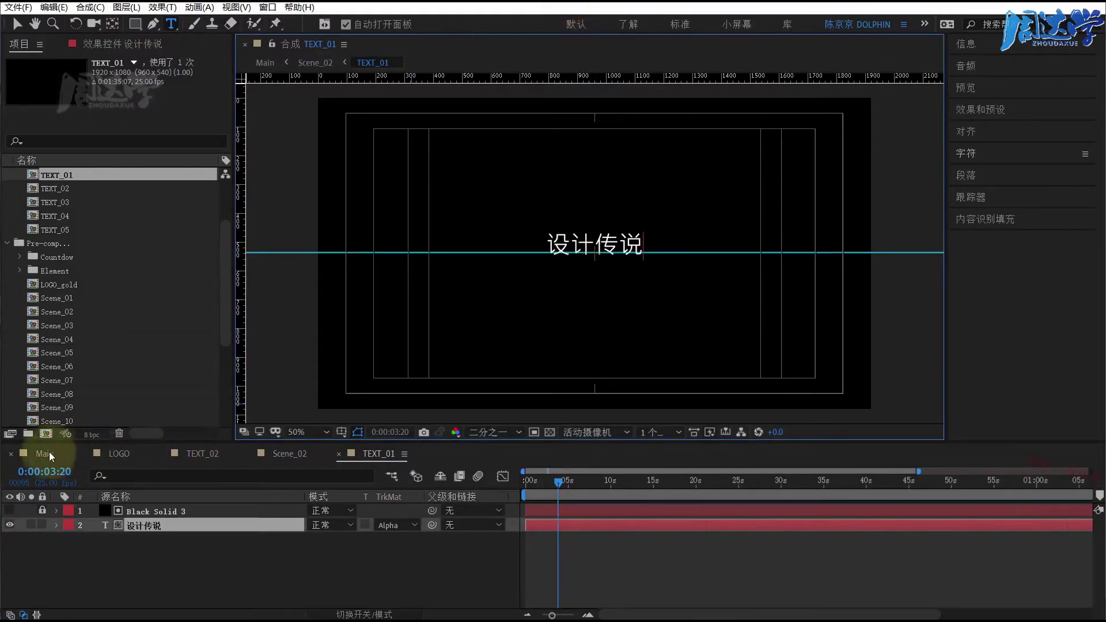
left_click(40, 453)
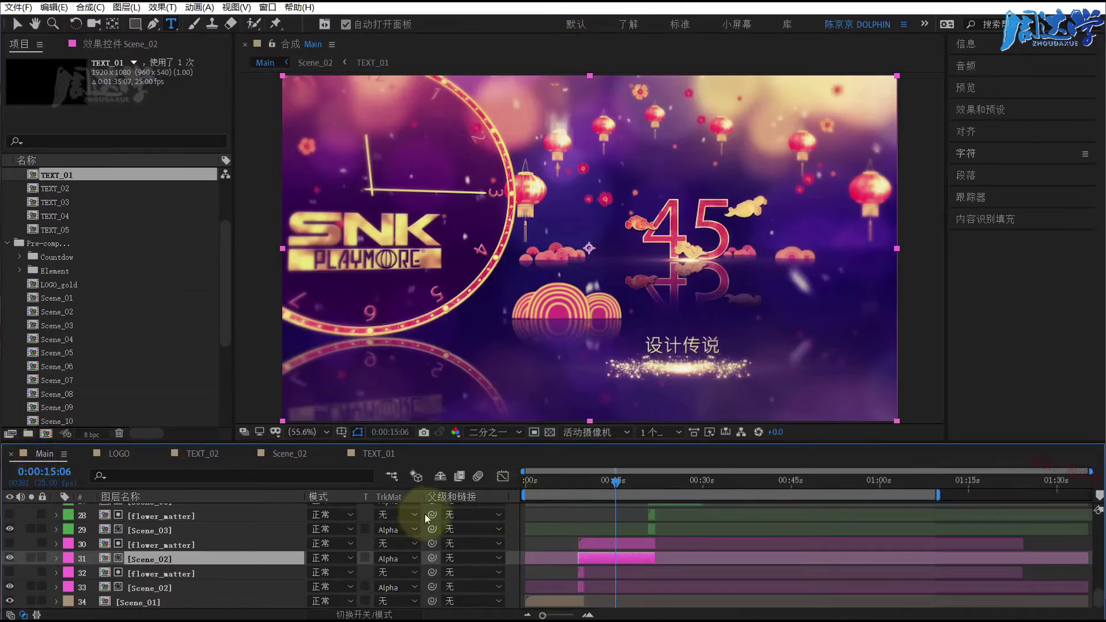
- Select the flower_matter and Scene_02 layers, then Scene_02 and TEXT_02 in the Project panel
left_click(147, 543)
left_click(150, 557)
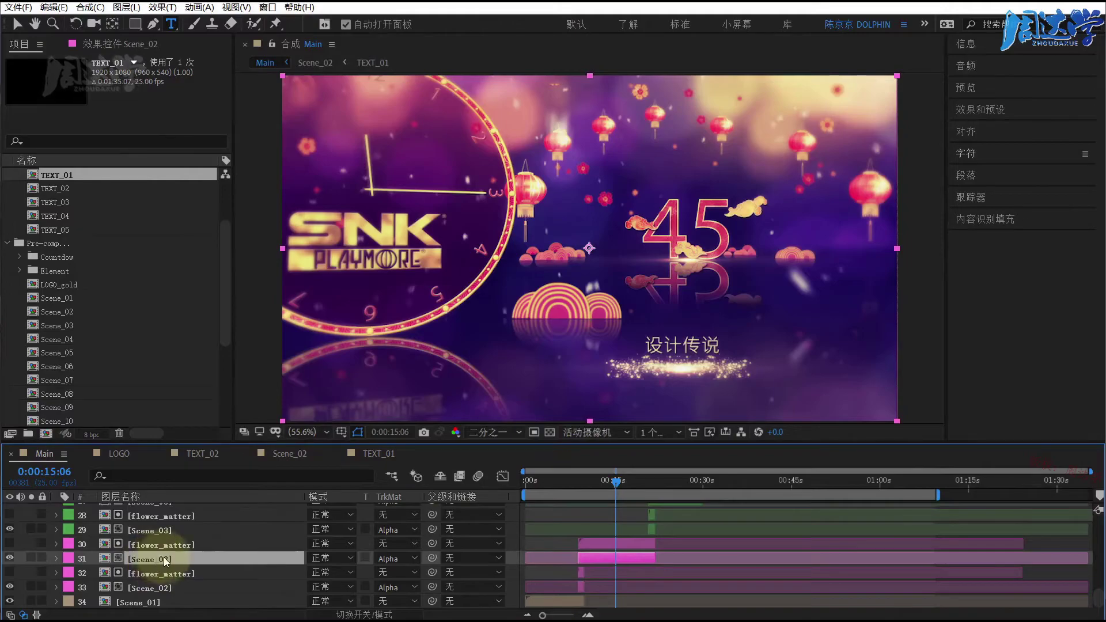
left_click(54, 311)
scroll(85, 363, "up", 3)
left_click(51, 271)
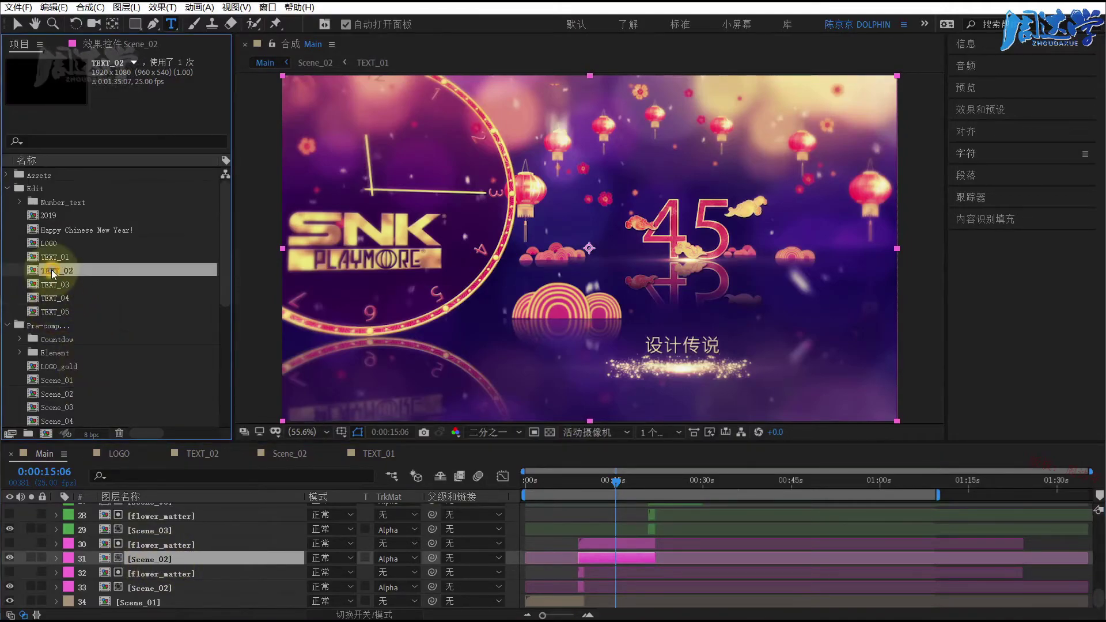
scroll(105, 395, "down", 3)
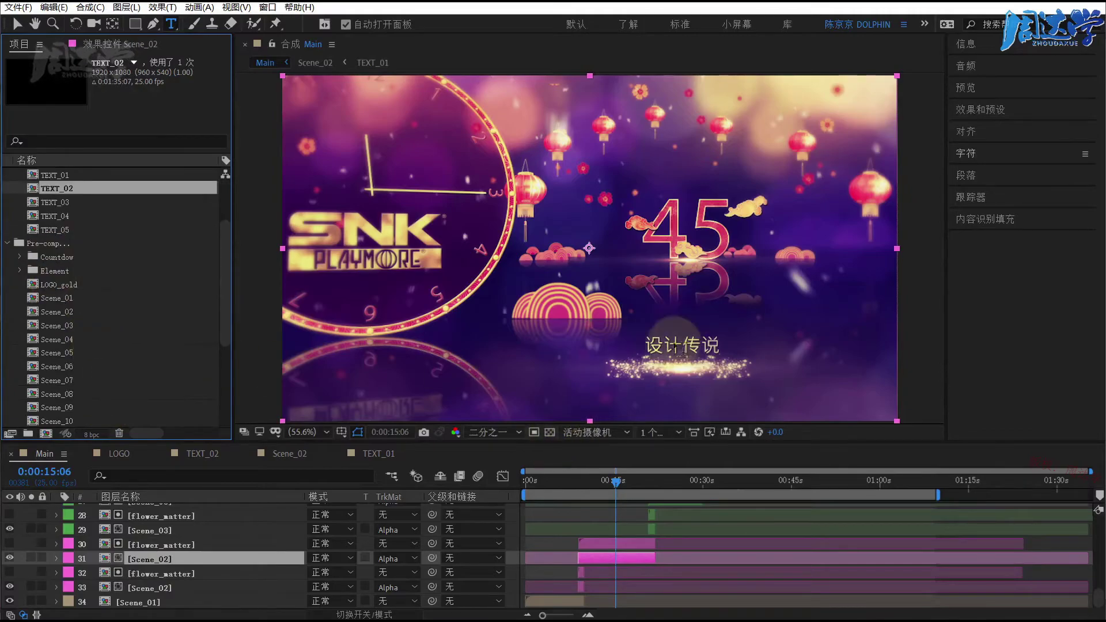
scroll(766, 571, "up", 5)
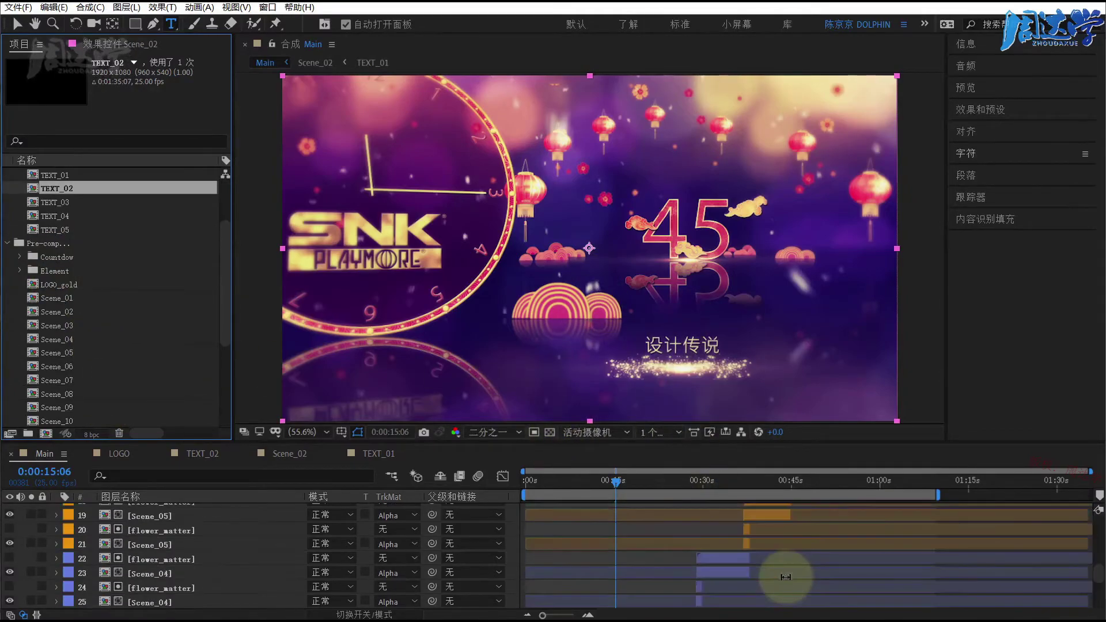
scroll(771, 573, "up", 5)
- Preview Main at 39 s, 46 s, 54 s, 1:08, 1:15 and 1:22, then select Scene_18
left_click_drag(678, 493, 742, 493)
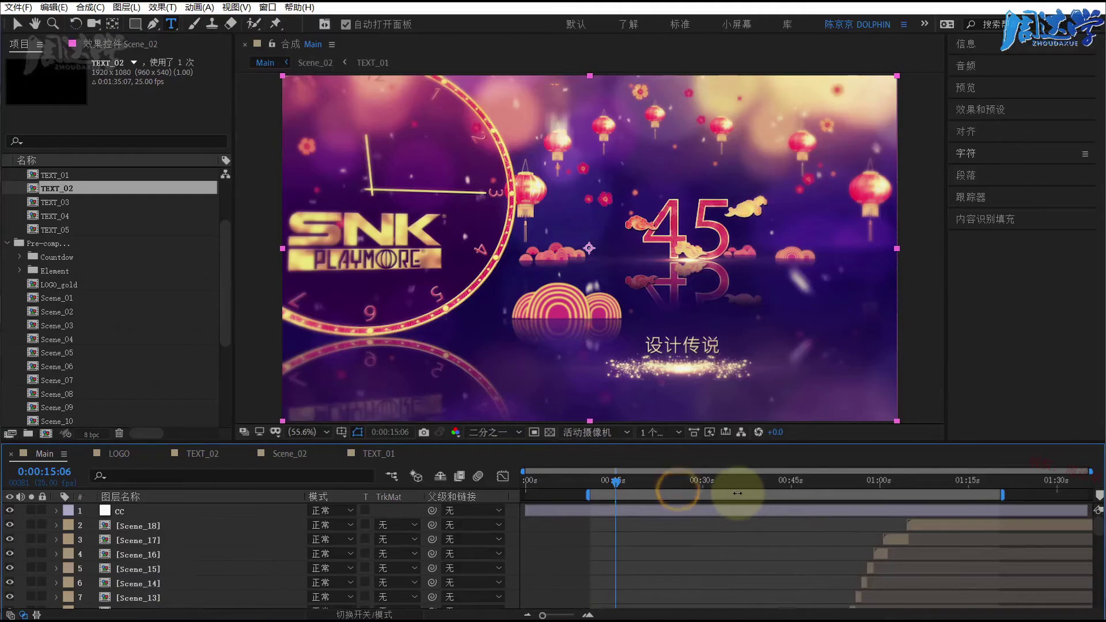
left_click(757, 482)
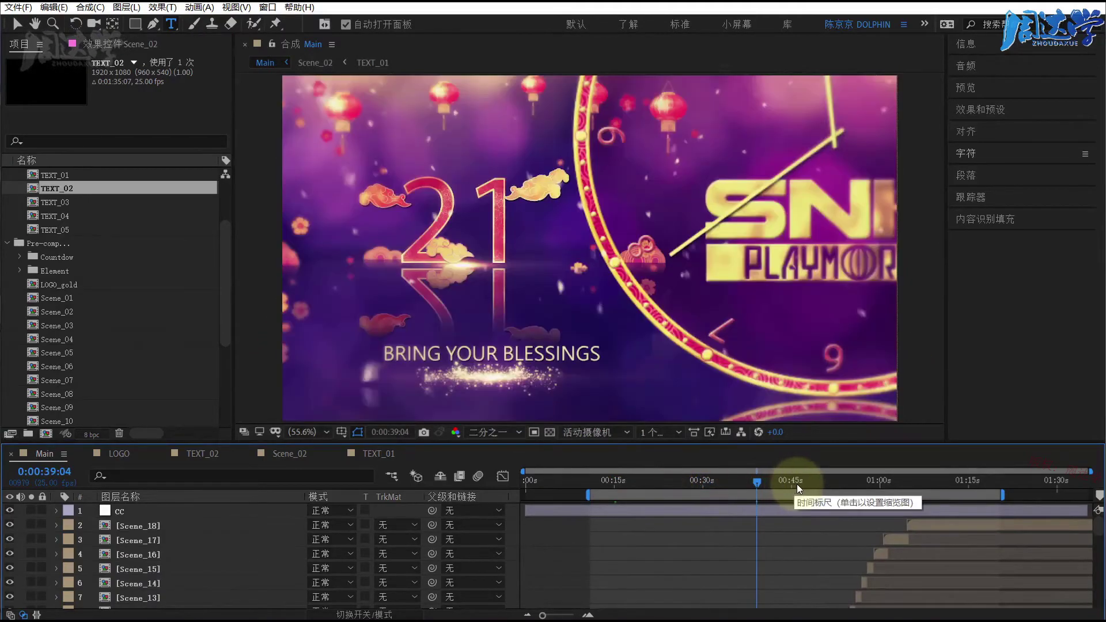
left_click(801, 484)
left_click(845, 483)
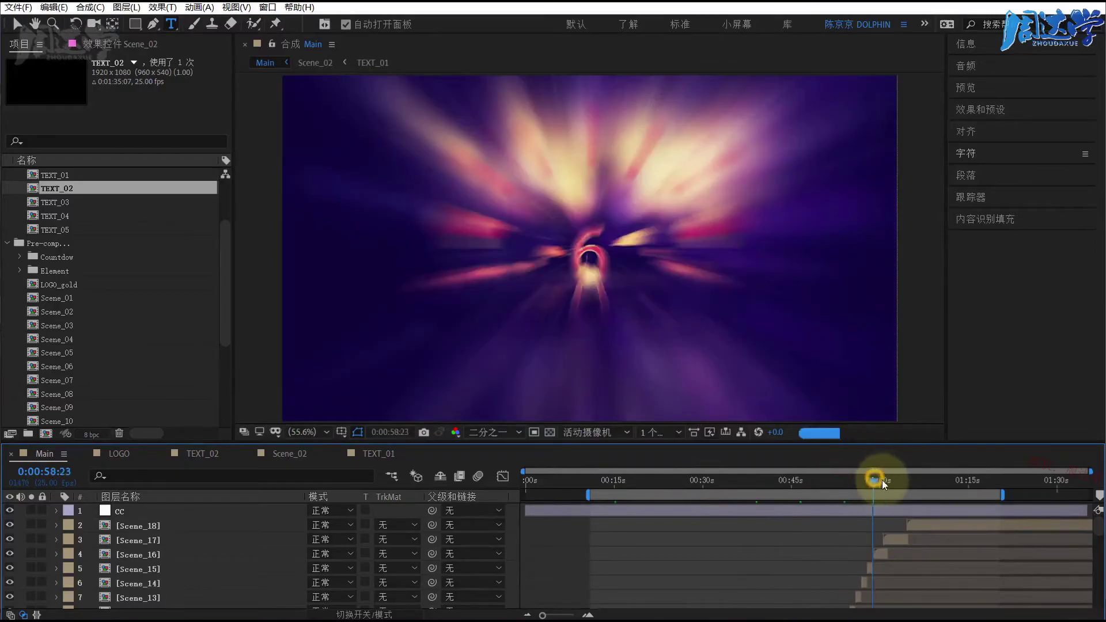
left_click(928, 481)
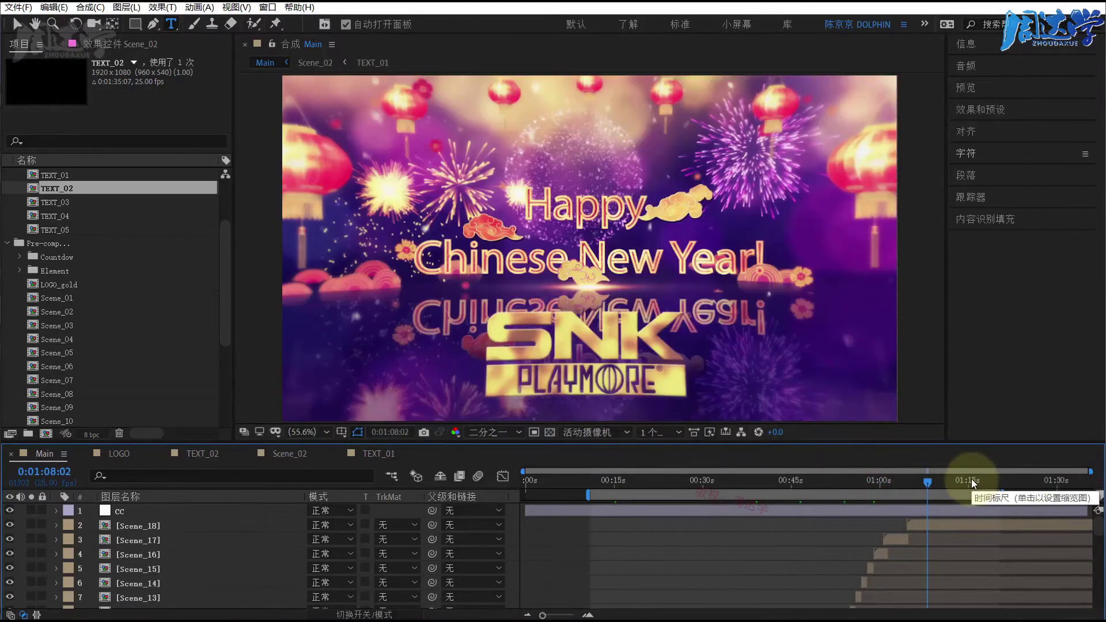
left_click(973, 481)
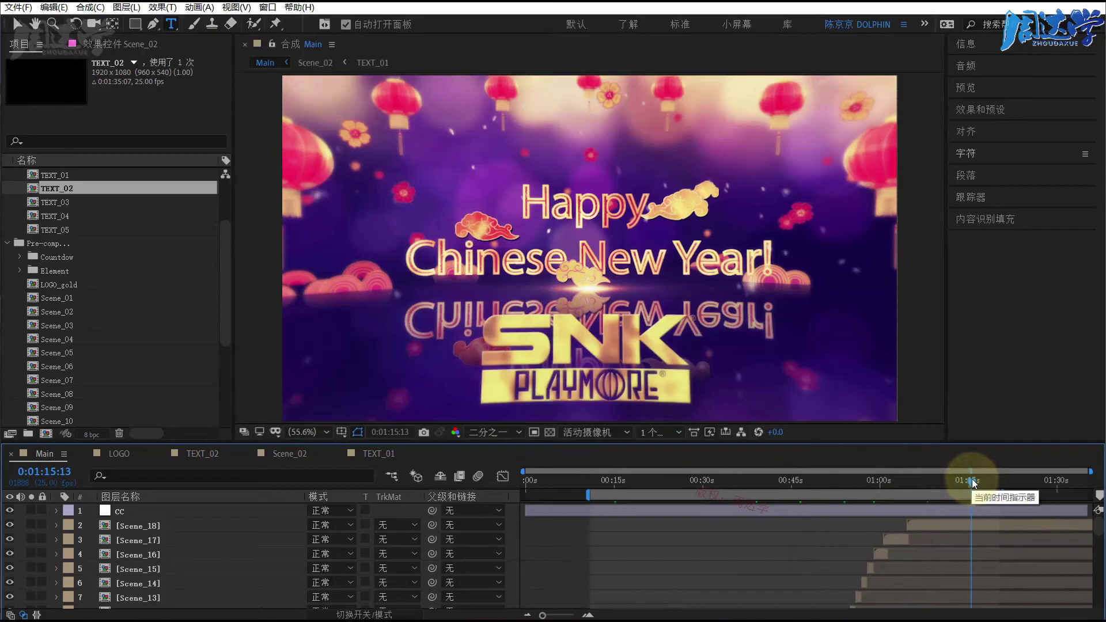
left_click(1010, 482)
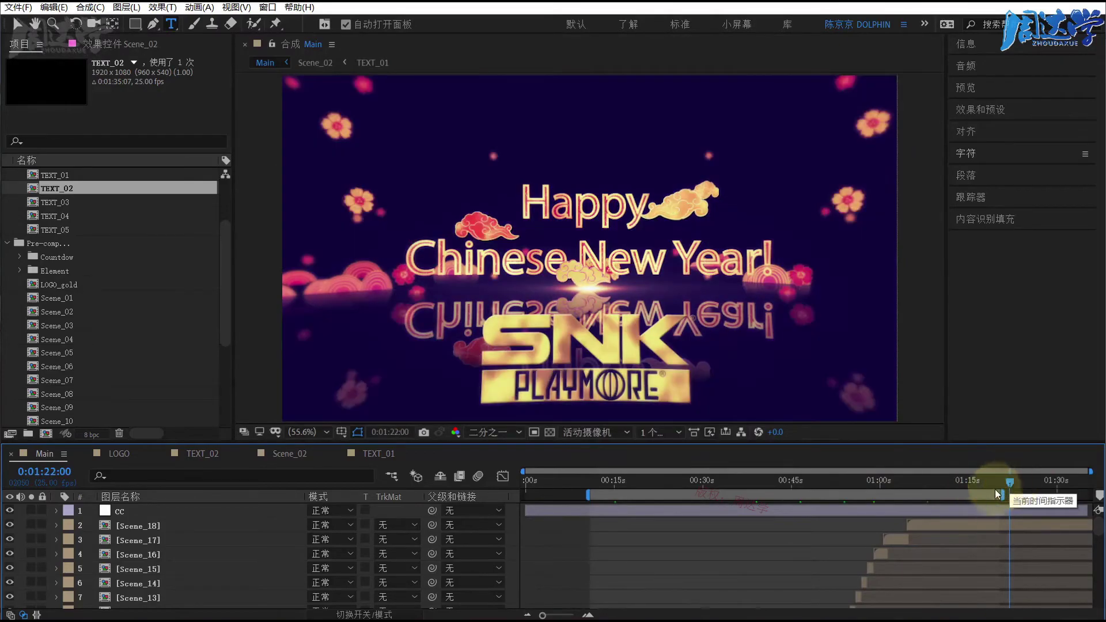
left_click(996, 522)
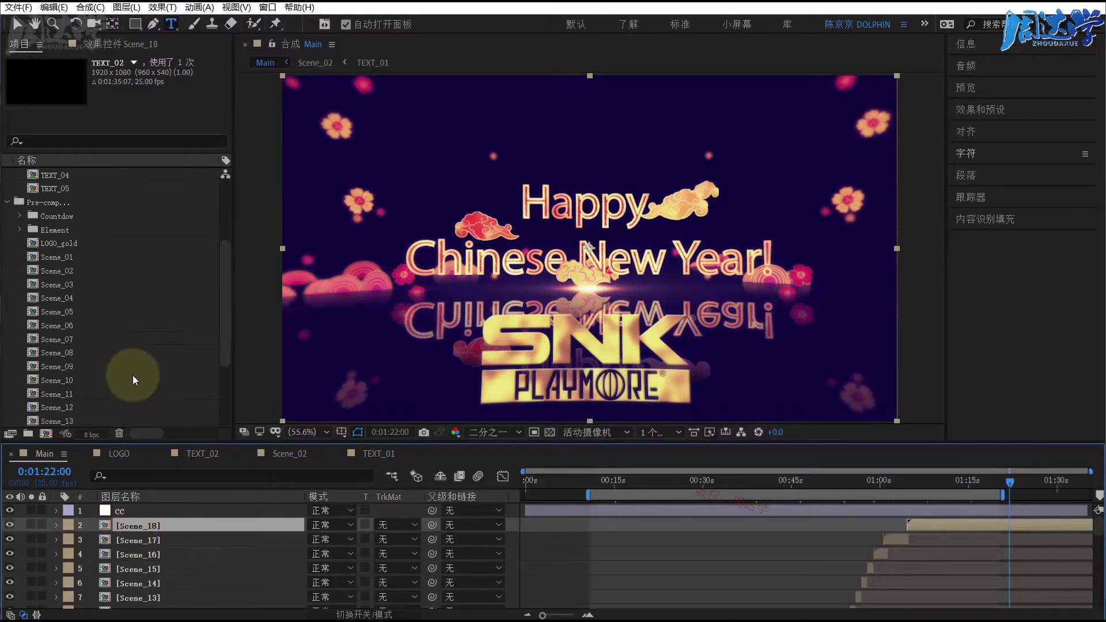
scroll(133, 375, "down", 5)
- Open Scene_18 and inspect its LOGO_gold and flower_Drop_reflex 2 layers
left_click(53, 368)
double_click(53, 368)
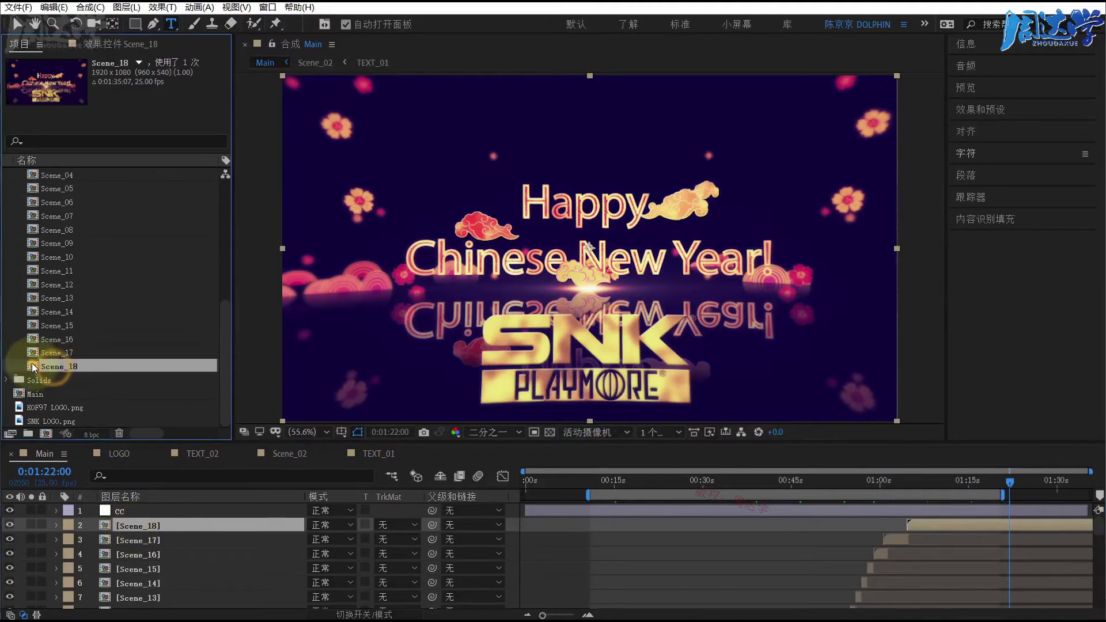
scroll(582, 282, "up", 2)
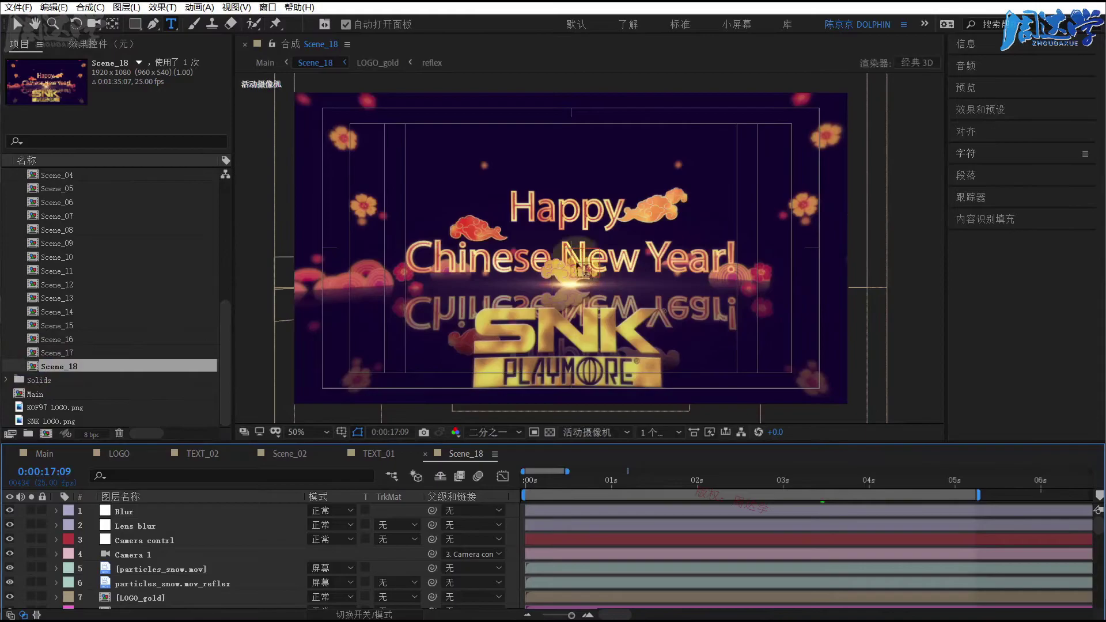
scroll(167, 571, "down", 1)
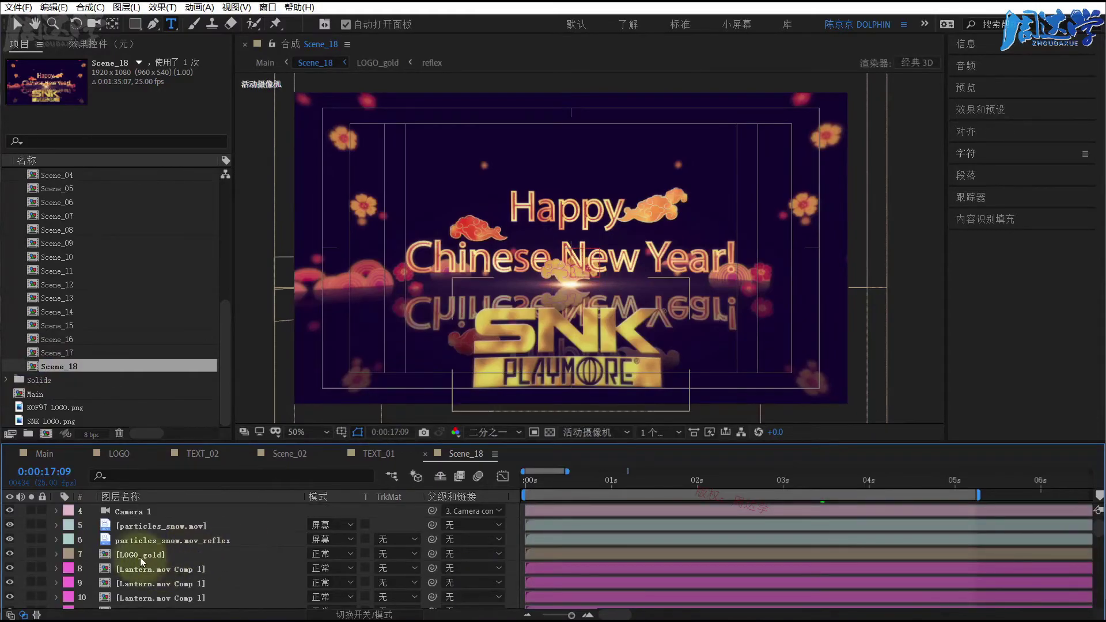
left_click(141, 554)
scroll(160, 567, "down", 1)
scroll(161, 568, "down", 2)
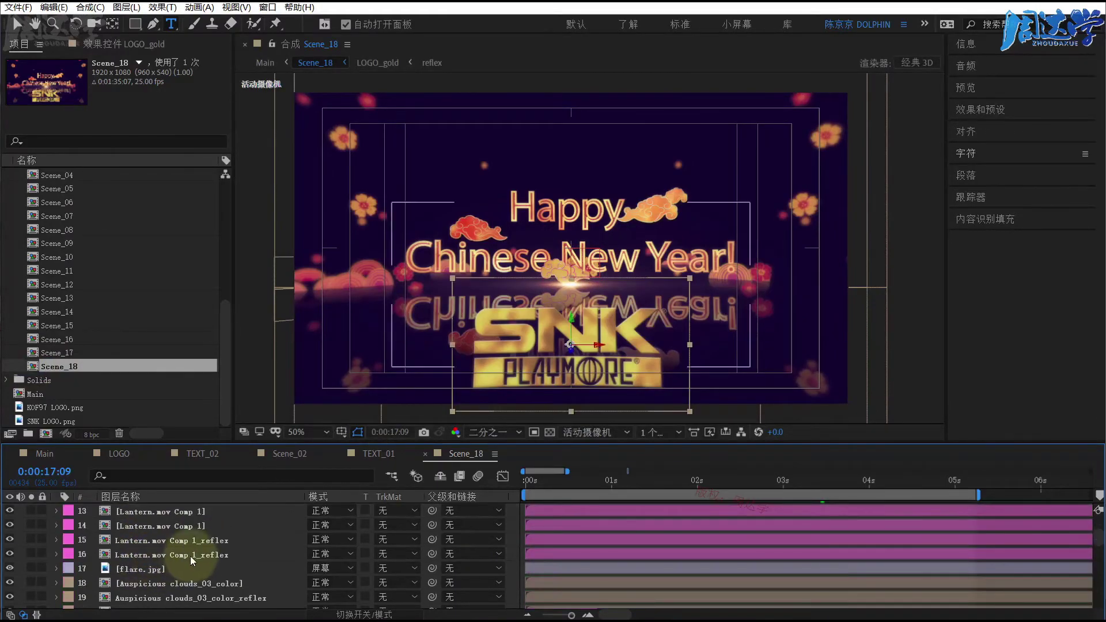
scroll(164, 569, "down", 2)
scroll(167, 570, "down", 2)
scroll(169, 570, "down", 1)
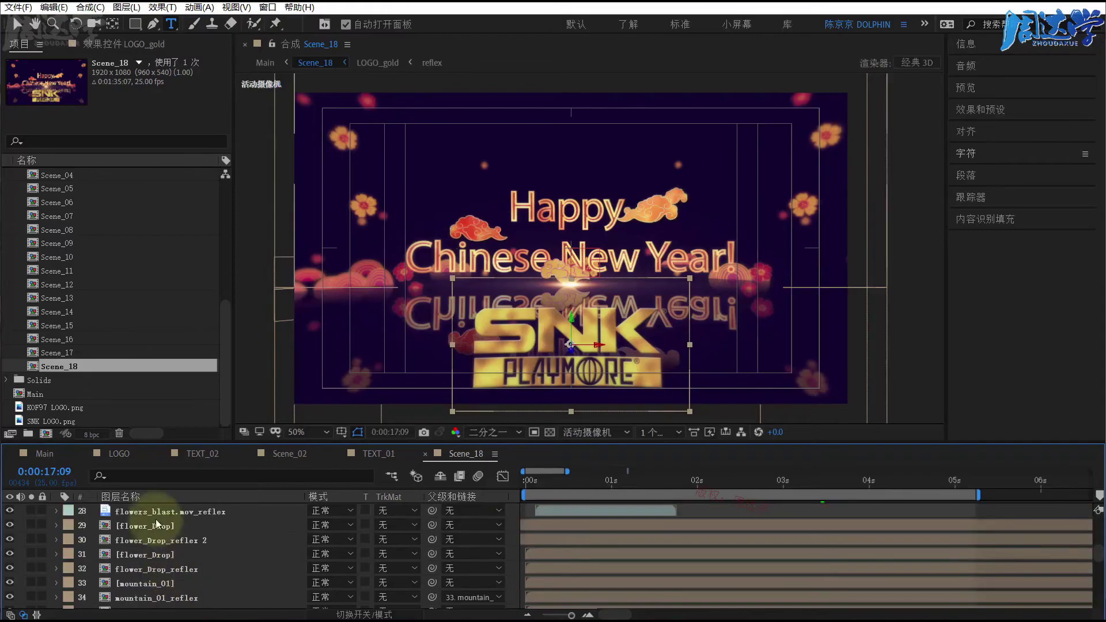
left_click(141, 541)
scroll(152, 570, "down", 3)
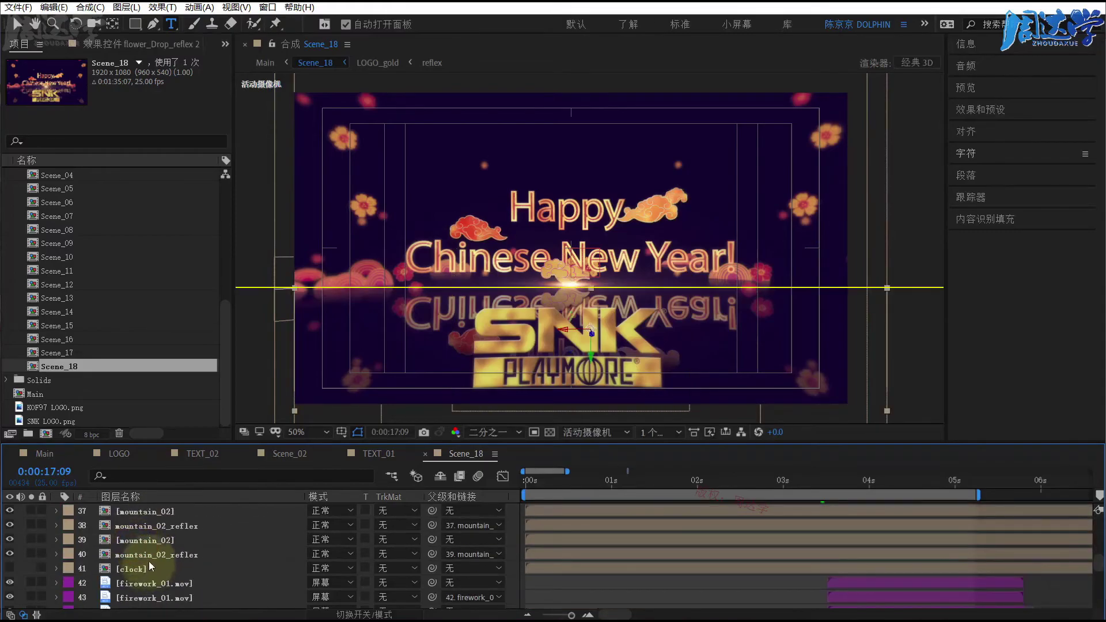
- Select the Blur layer and inspect the flower_Drop_reflex and 60_countdown_reflex layers
left_click(18, 24)
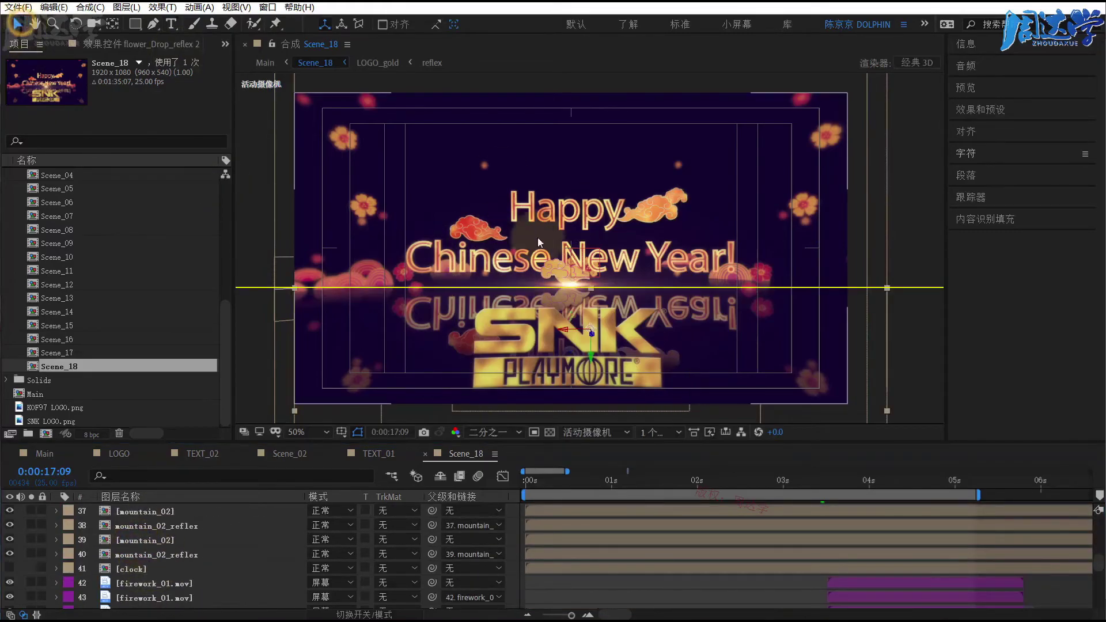
left_click(528, 216)
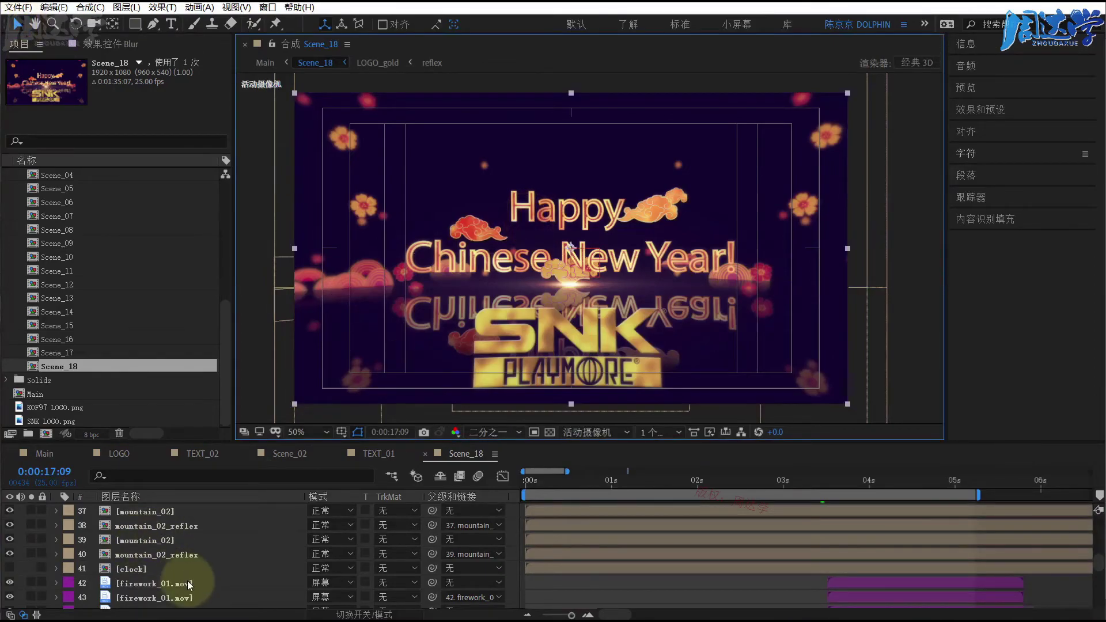
scroll(187, 582, "down", 5)
scroll(187, 582, "down", 3)
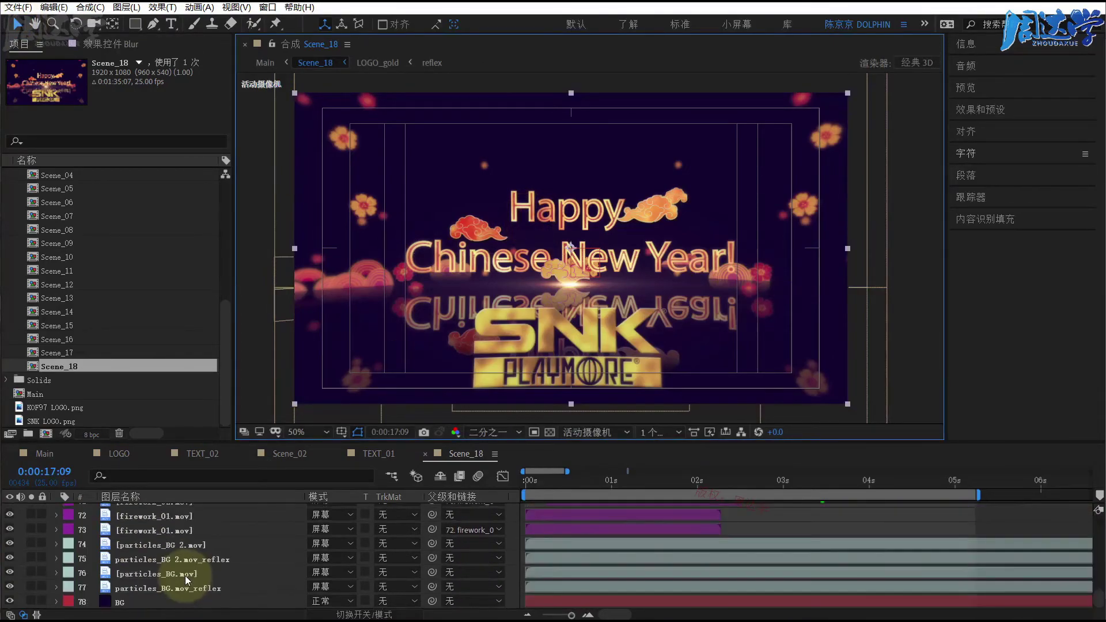
scroll(173, 583, "up", 6)
scroll(156, 584, "up", 6)
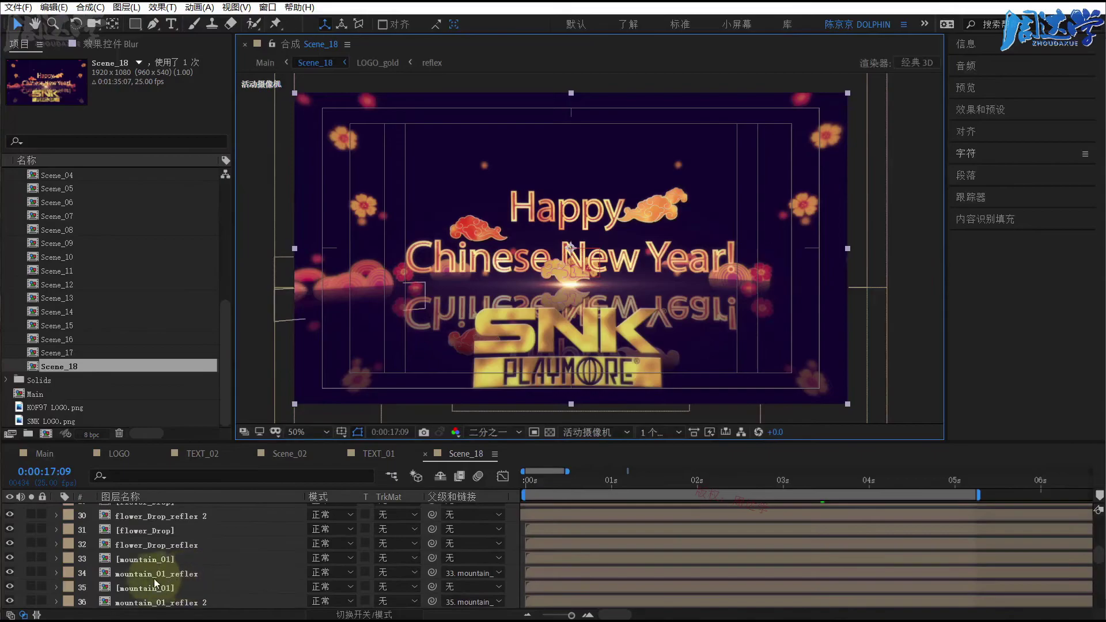
left_click(145, 545)
scroll(144, 550, "up", 2)
scroll(142, 556, "up", 2)
left_click(144, 545)
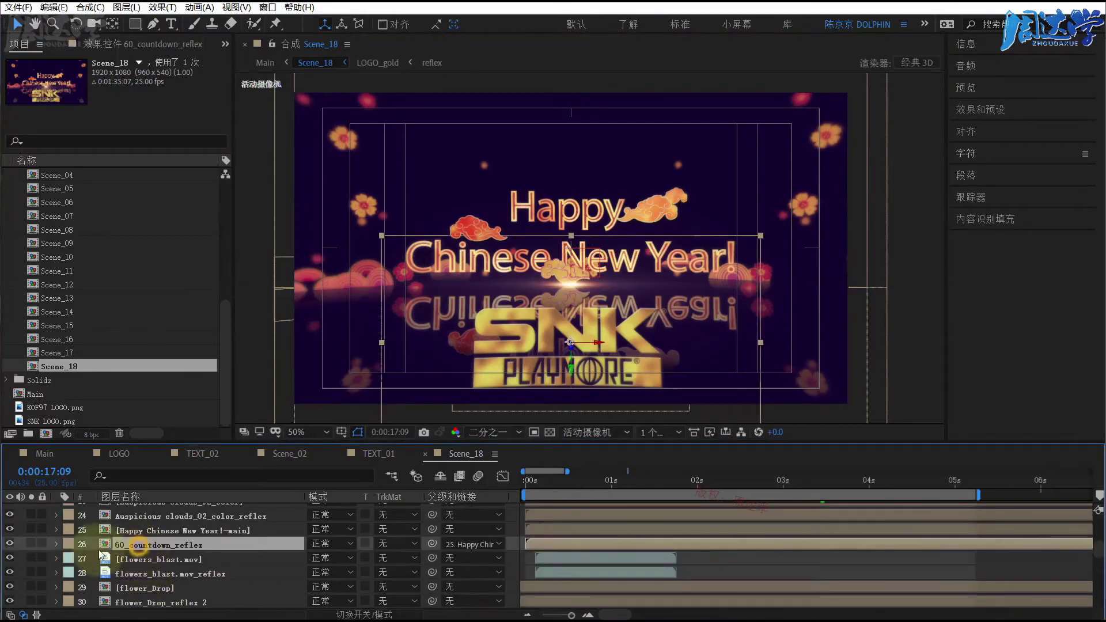
scroll(133, 561, "up", 1)
scroll(121, 568, "up", 2)
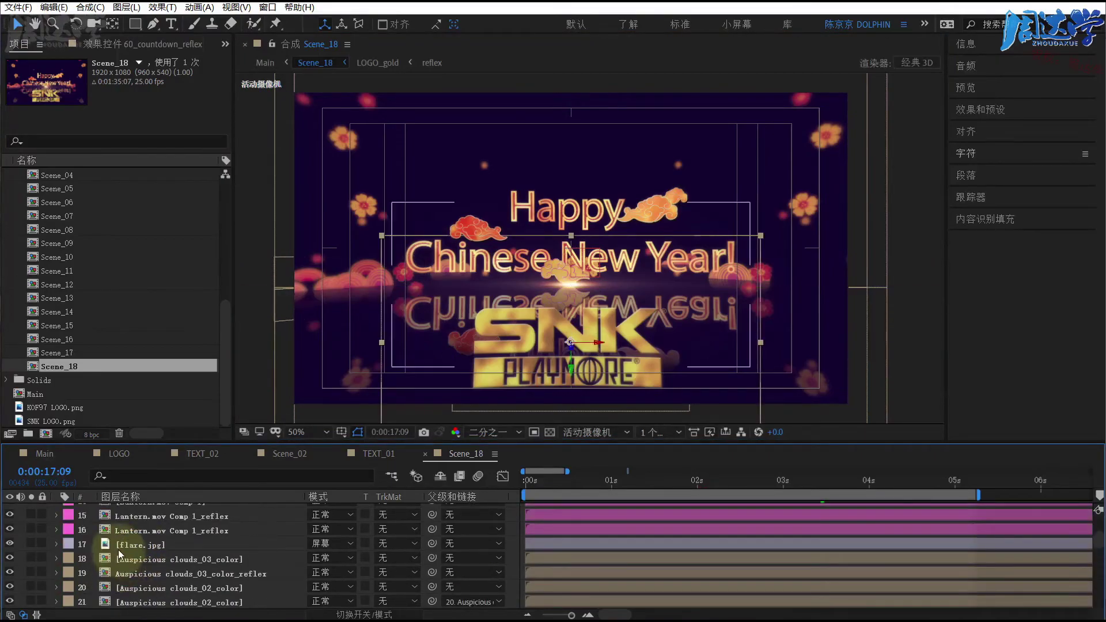
scroll(119, 568, "up", 2)
scroll(119, 563, "up", 2)
scroll(118, 560, "up", 1)
scroll(118, 558, "up", 1)
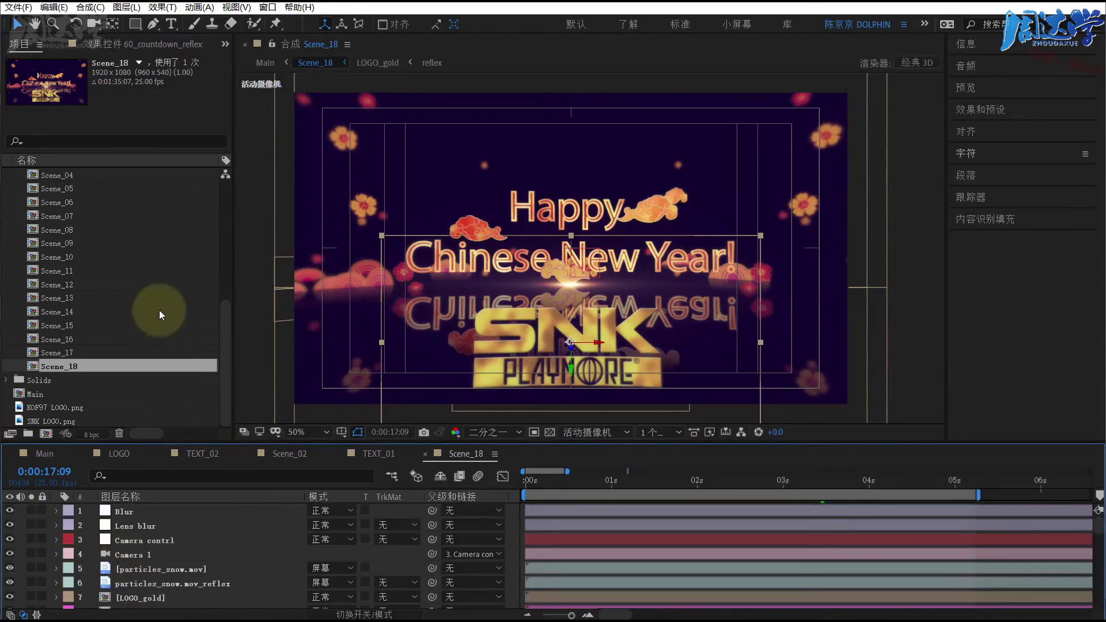
scroll(78, 327, "up", 5)
scroll(78, 328, "up", 1)
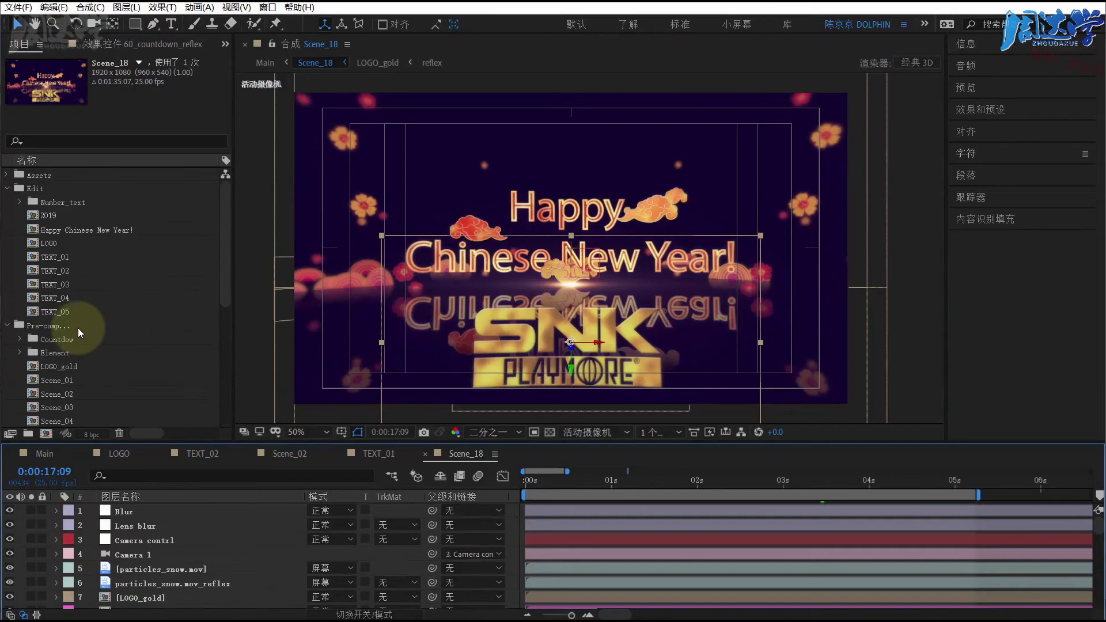
- Select the Happy Chinese New Year! composition in the Project panel
left_click(46, 242)
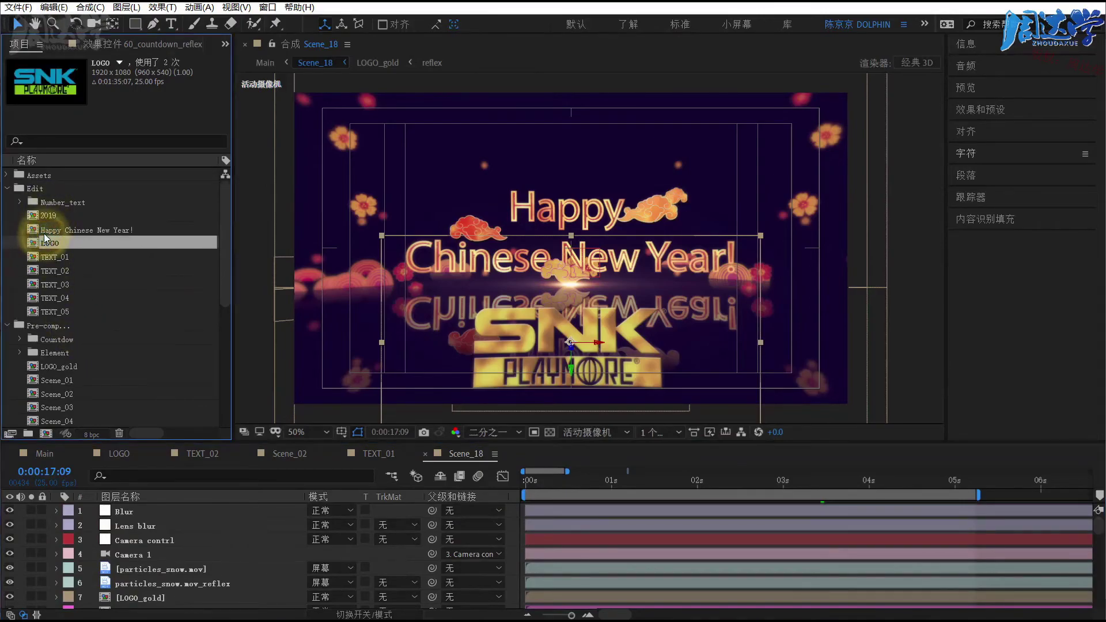
left_click(46, 229)
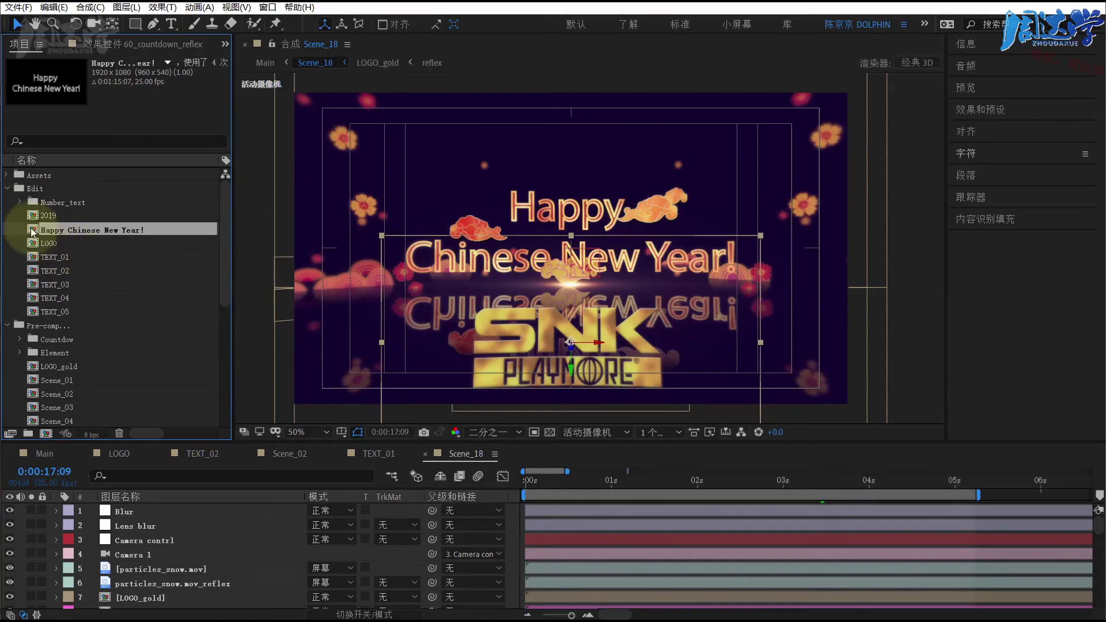
scroll(155, 558, "down", 4)
scroll(154, 557, "up", 4)
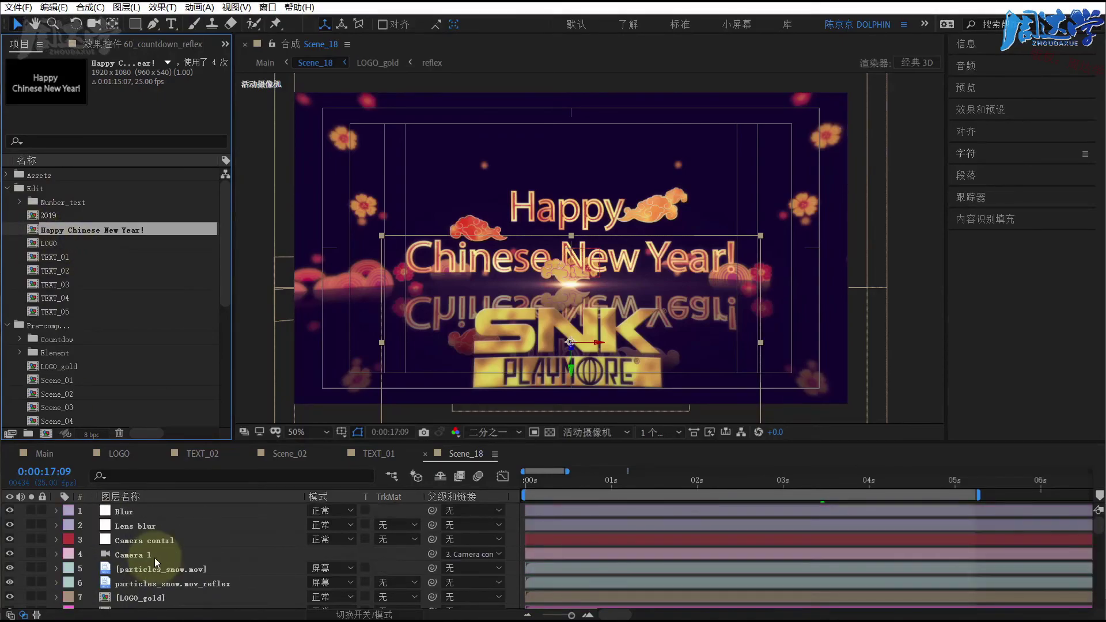
- Open the Happy Chinese New Year! comp, hide its text layer, and check Main
double_click(34, 232)
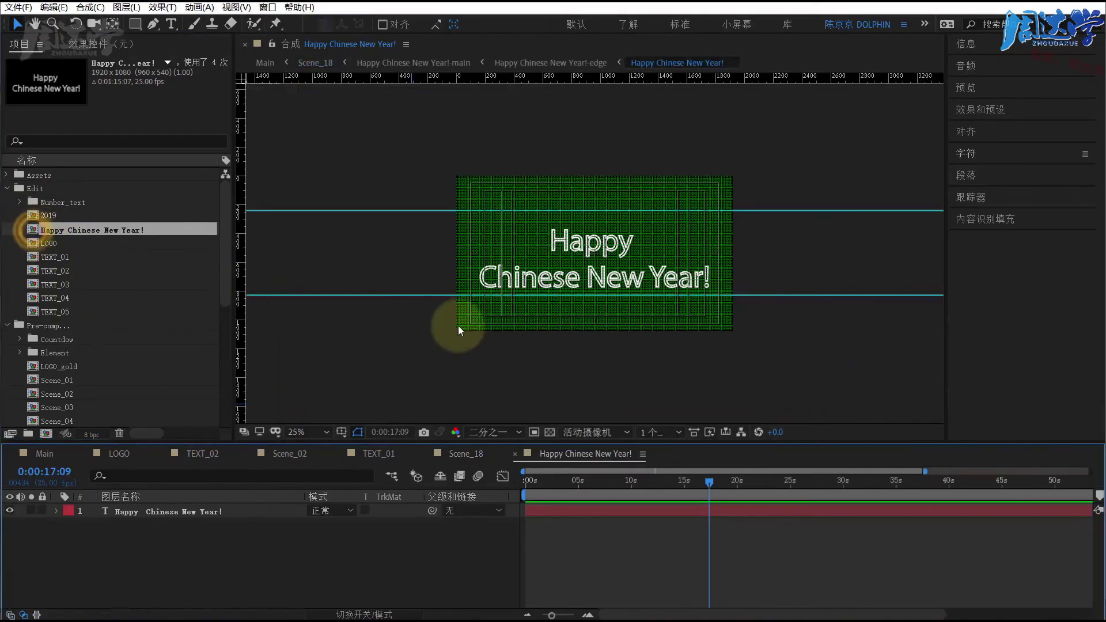
left_click(10, 510)
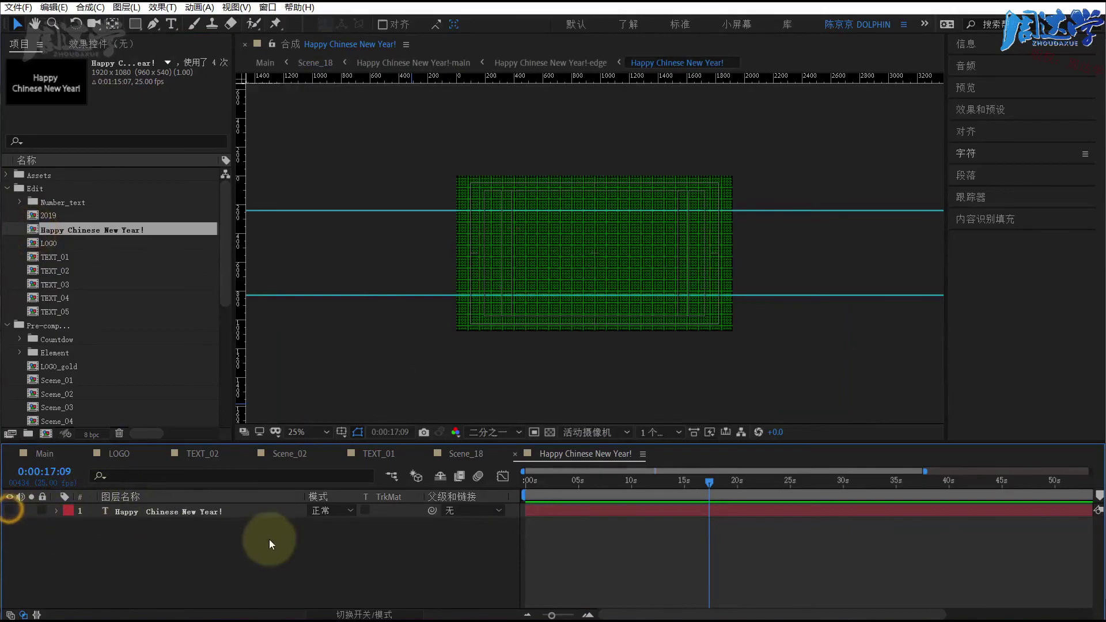
left_click(41, 455)
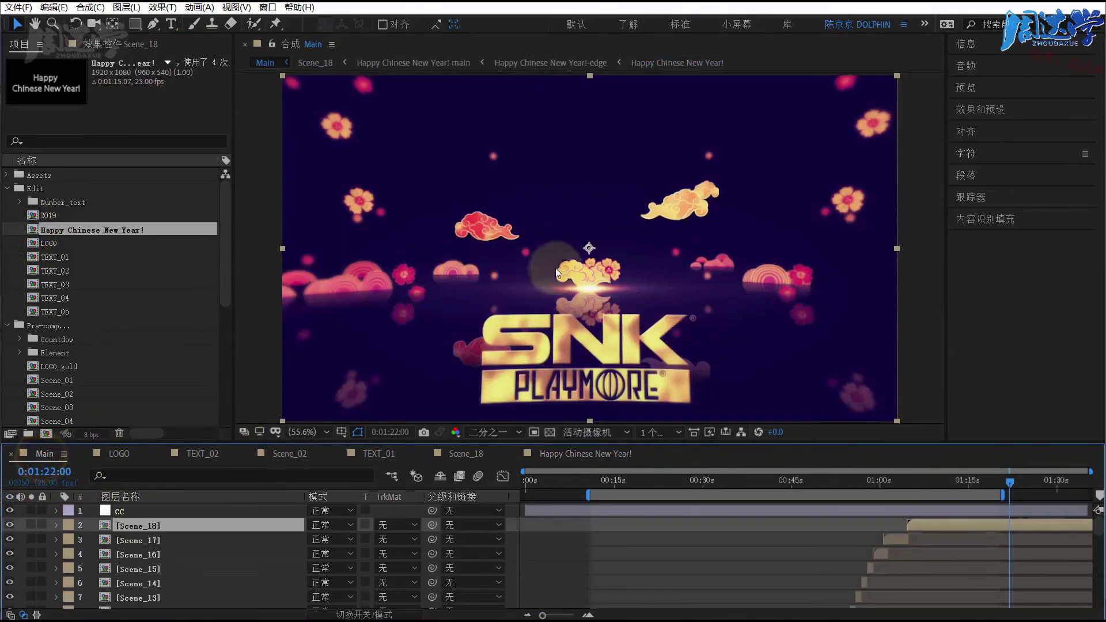
left_click(555, 453)
- Review Scene_18's layers, then go back to the Happy Chinese New Year! composition
left_click(460, 455)
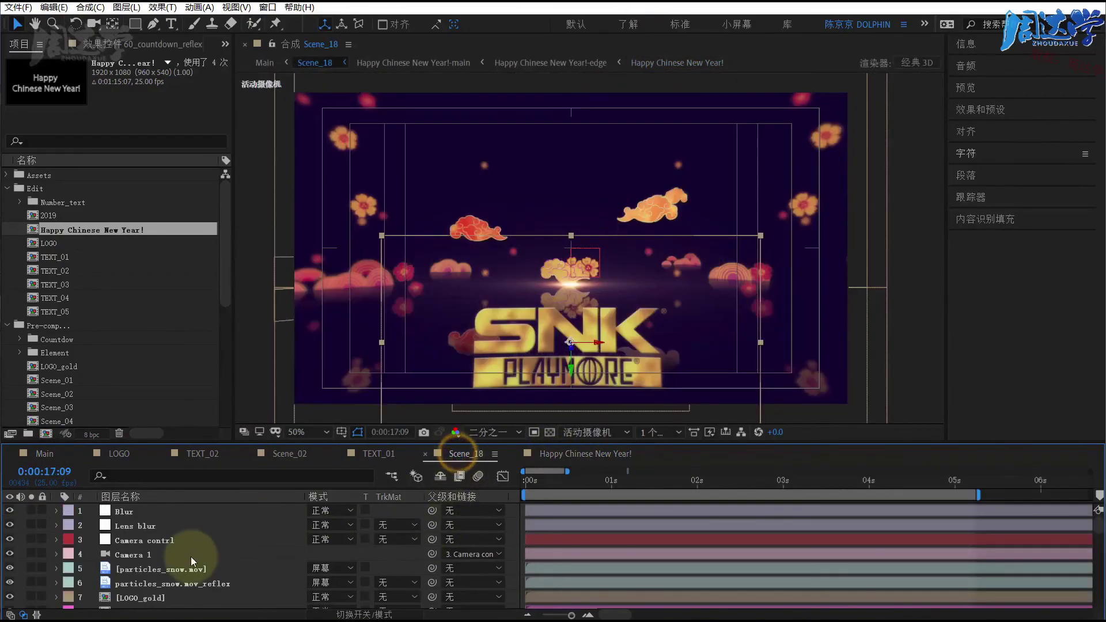
scroll(191, 557, "down", 4)
scroll(192, 556, "down", 4)
scroll(191, 557, "down", 3)
scroll(191, 556, "down", 3)
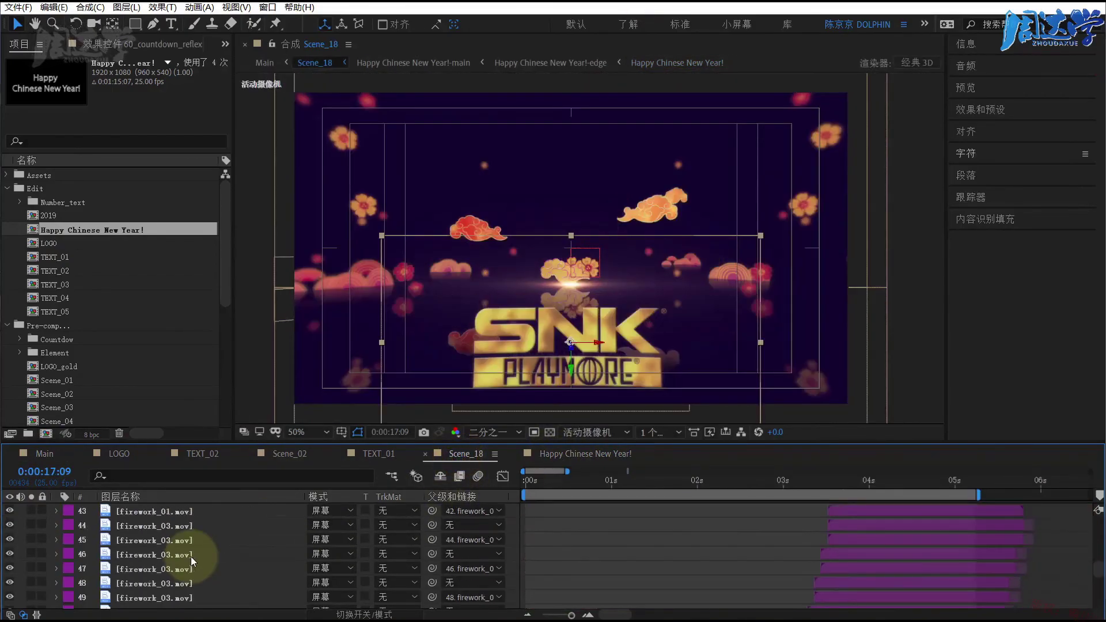
scroll(191, 557, "up", 4)
scroll(191, 556, "up", 4)
scroll(191, 556, "up", 3)
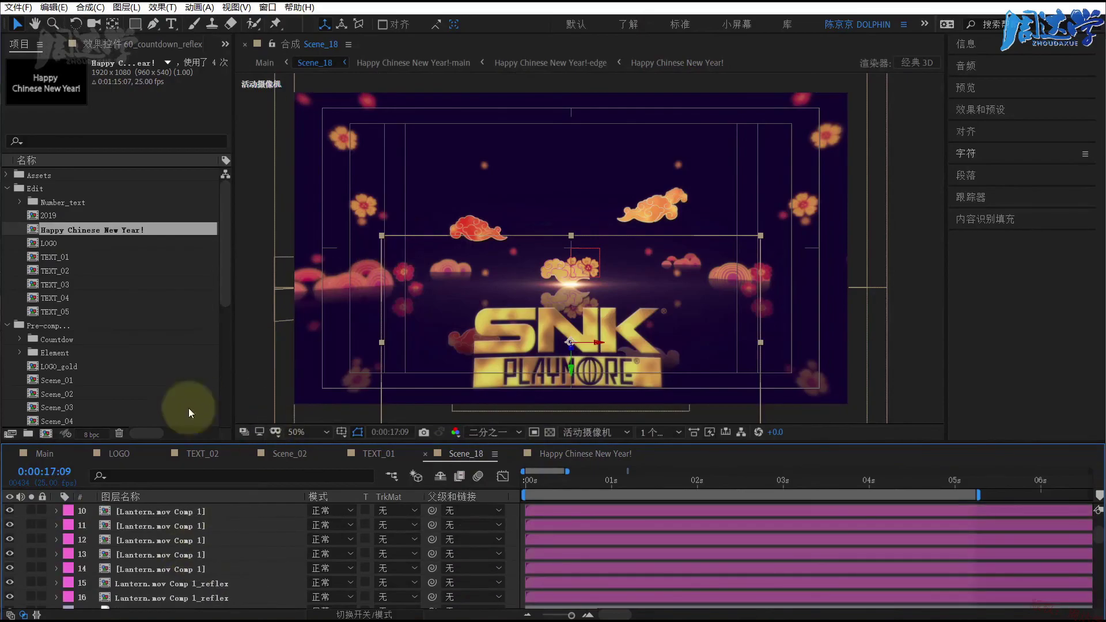
left_click(581, 454)
scroll(78, 256, "down", 3)
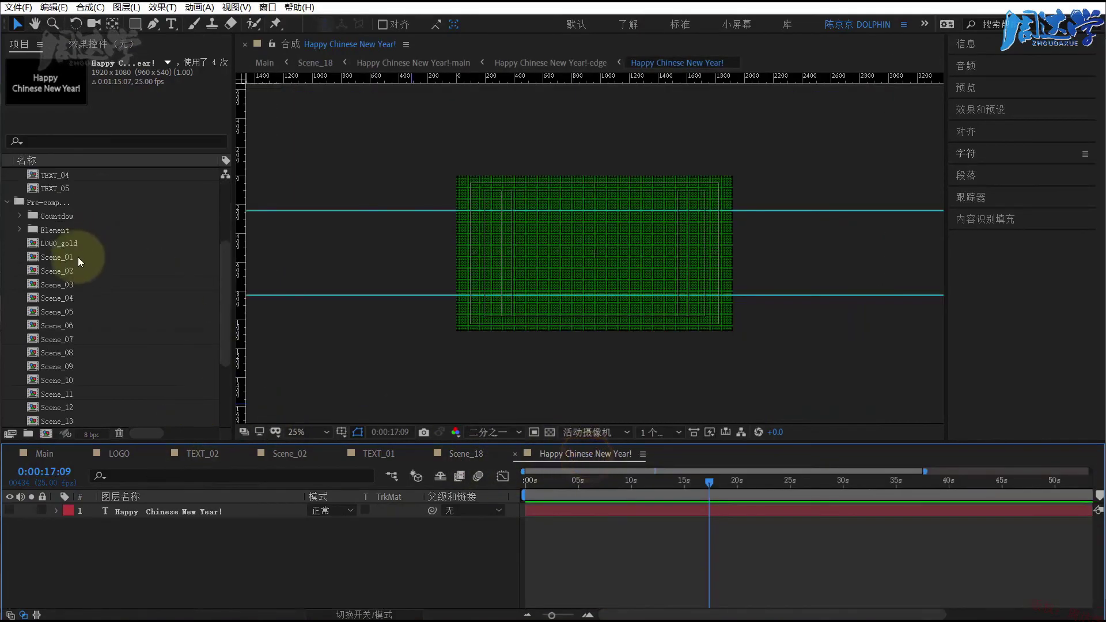
scroll(79, 265, "up", 2)
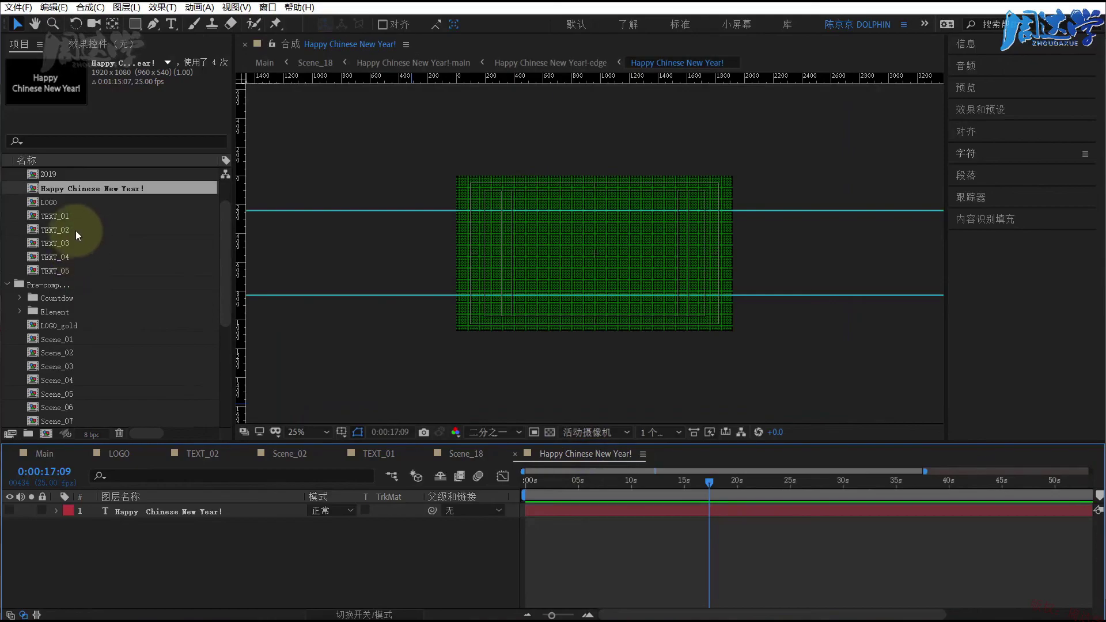
- In File Explorer, open the 6-特效类模板修改全解析 folder under AE 模板替换, then return to After Effects
key("alt+Tab")
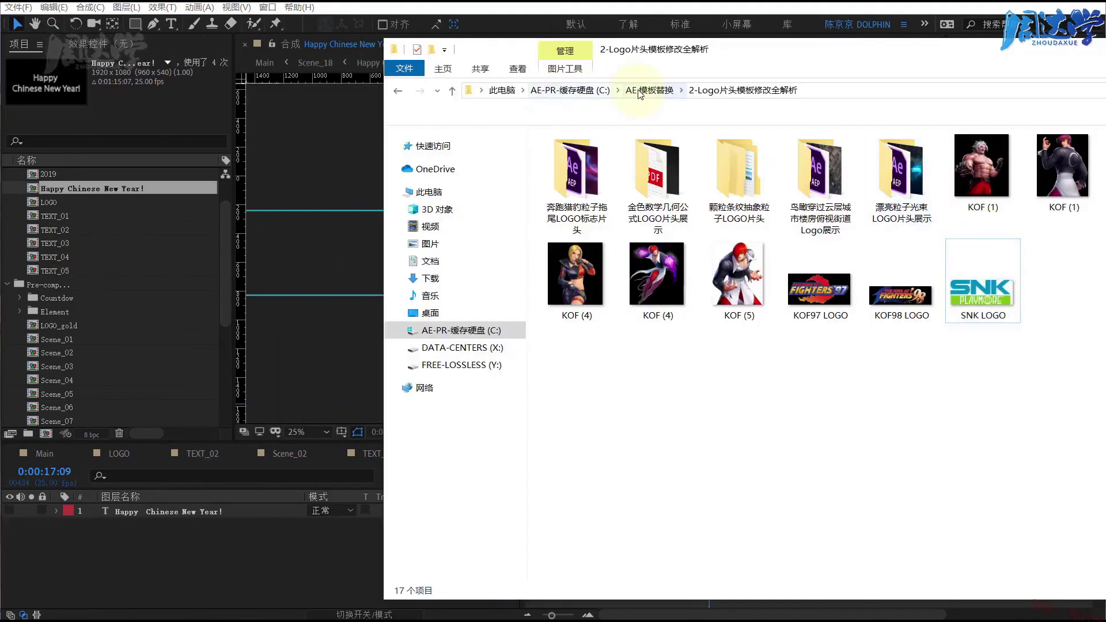
left_click(639, 92)
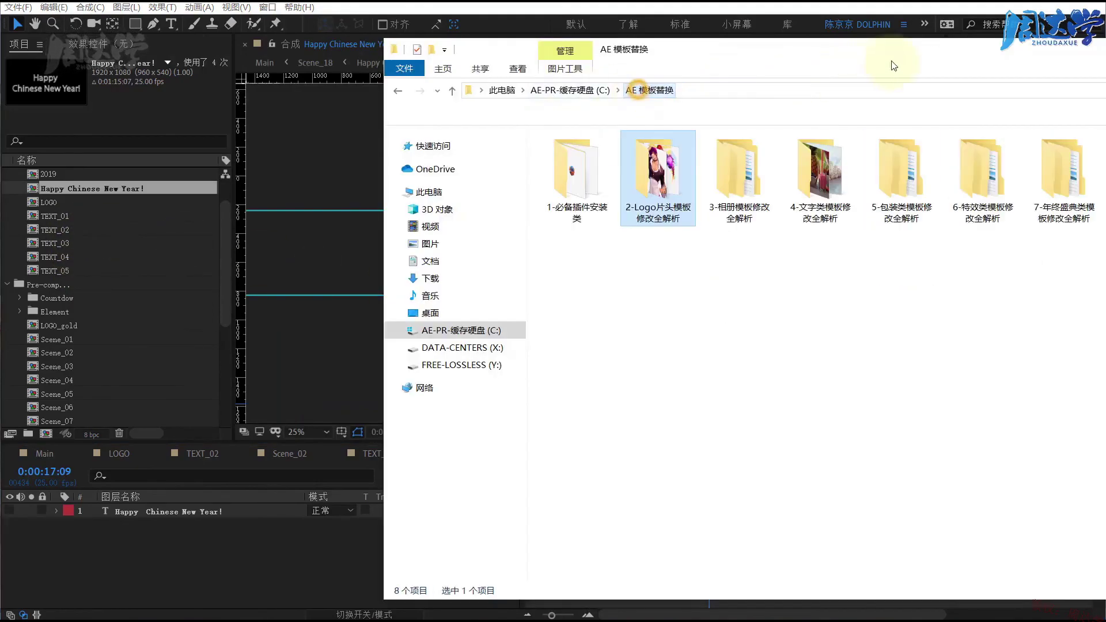
double_click(973, 161)
left_click_drag(714, 57, 673, 110)
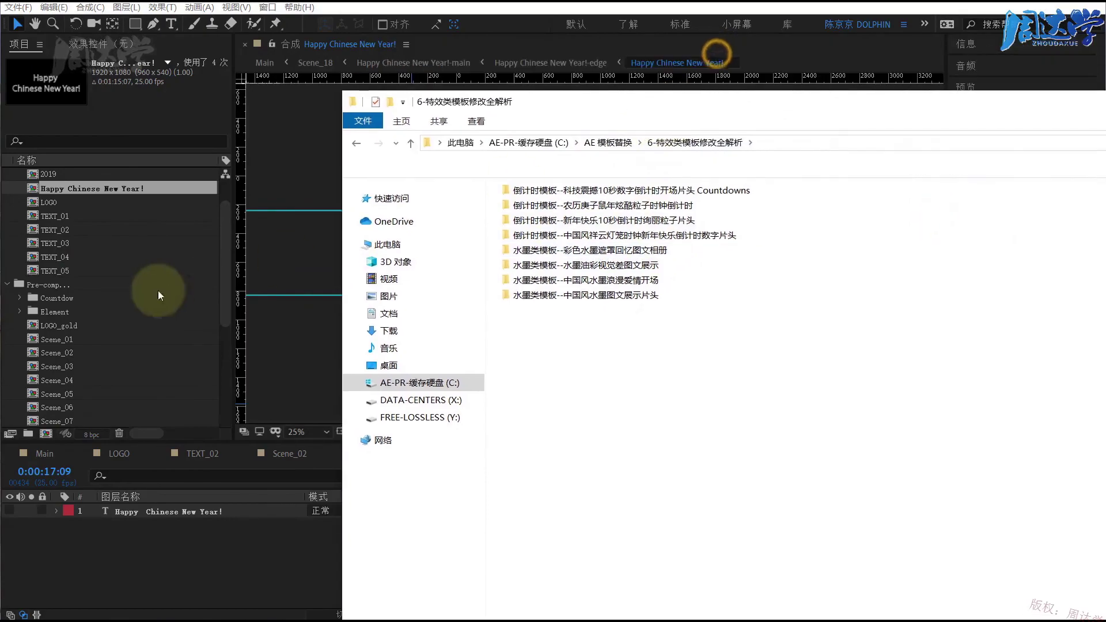
left_click(66, 242)
- Return to the Main comp to check its ending shows the SNK PLAYMORE logo among clouds
scroll(66, 242, "down", 5)
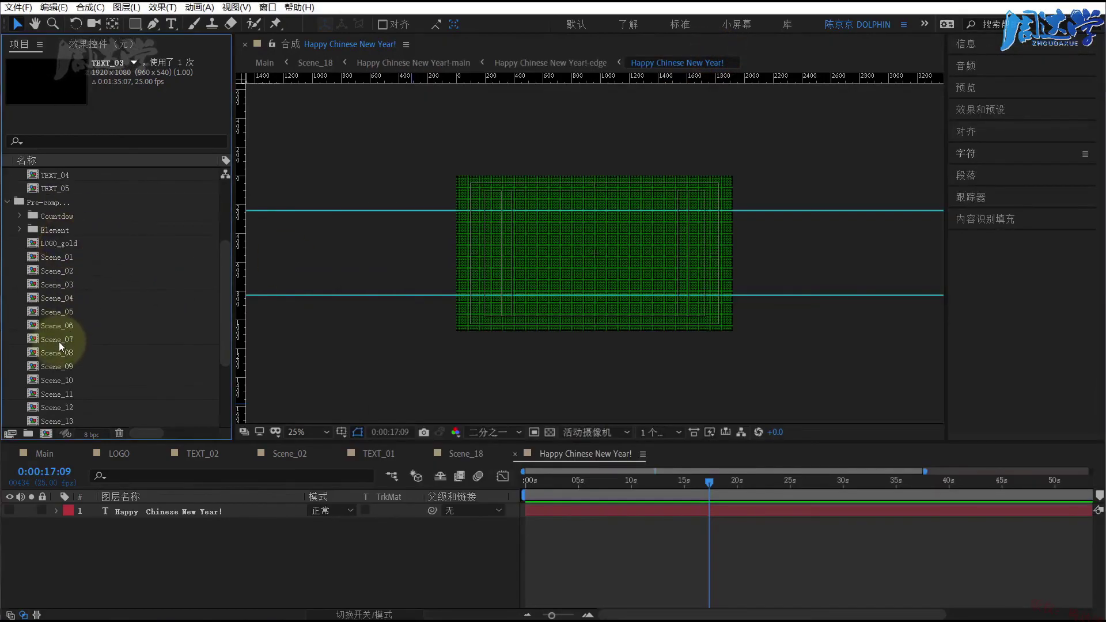
scroll(59, 342, "up", 3)
scroll(59, 342, "up", 3)
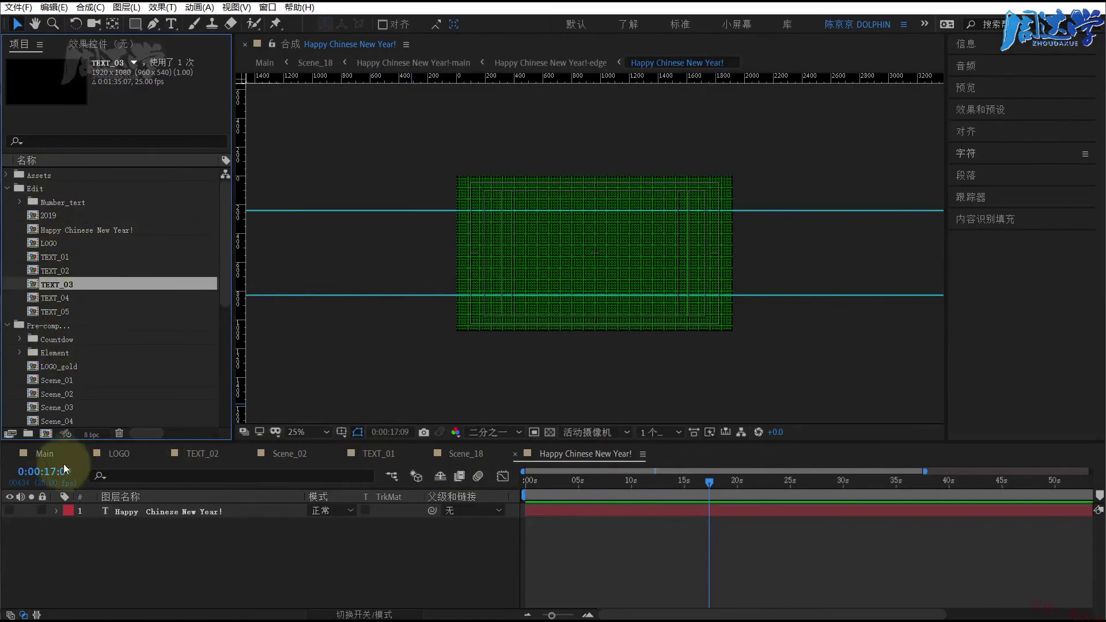
left_click(43, 455)
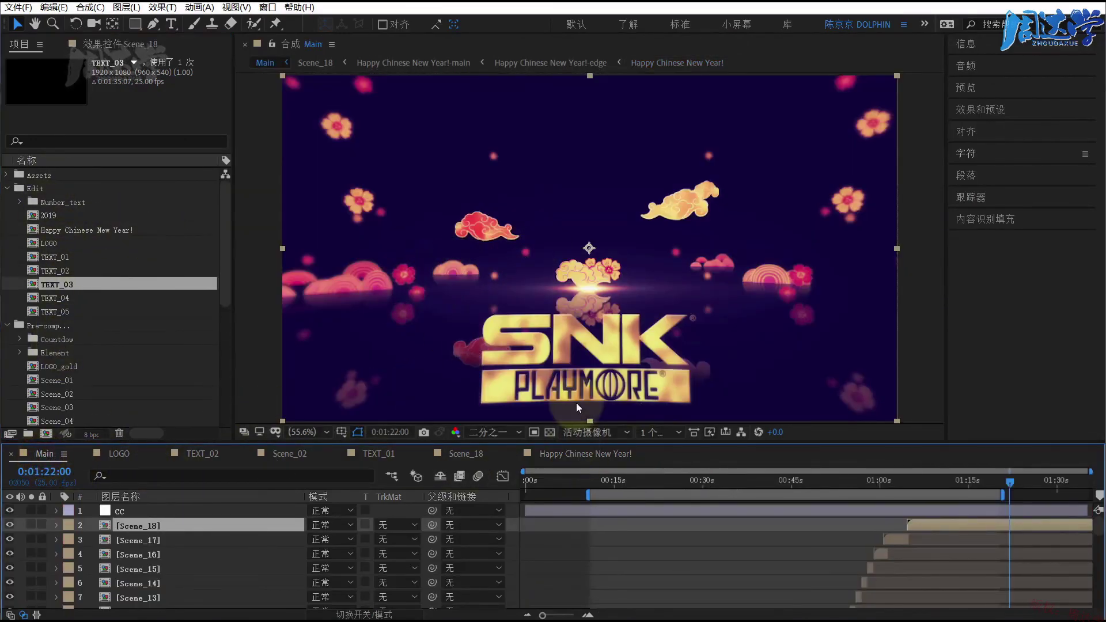